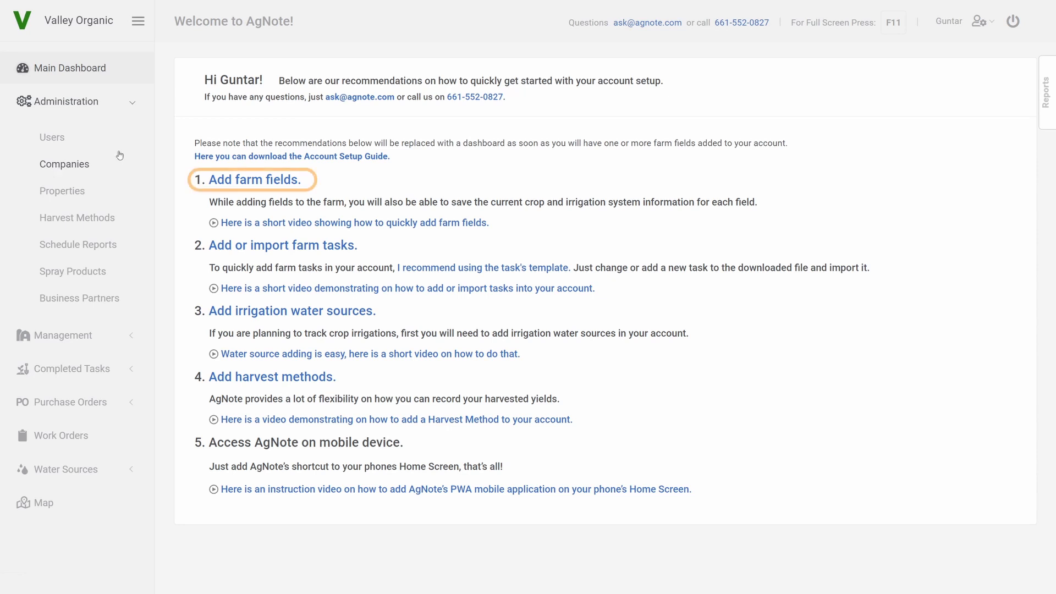
# - Open the Add farm fields map and zoom in on the farmland area
pyautogui.click(243, 182)
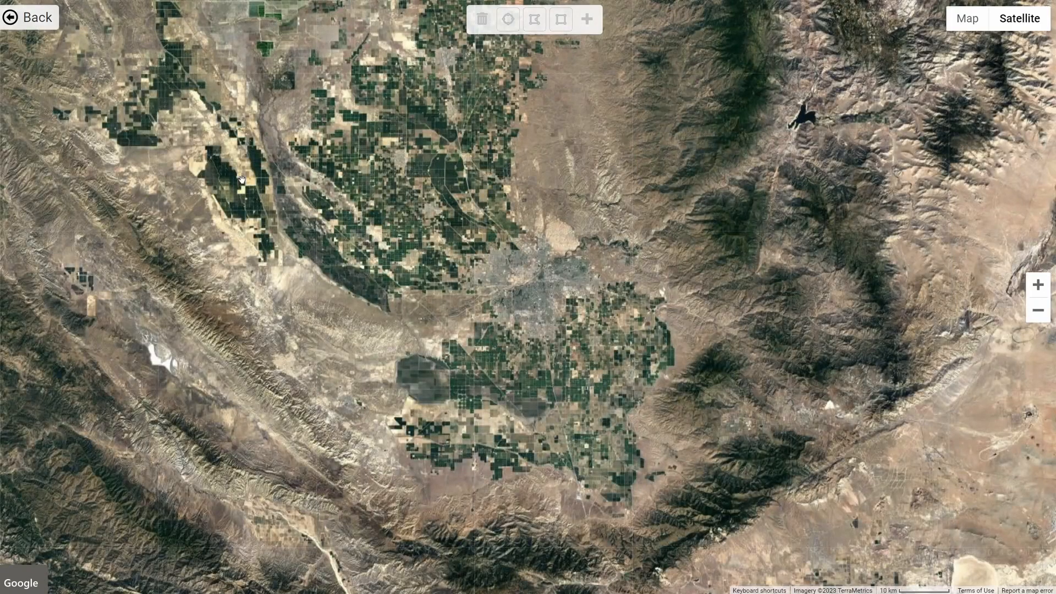
pyautogui.scroll(-5, 467, 424)
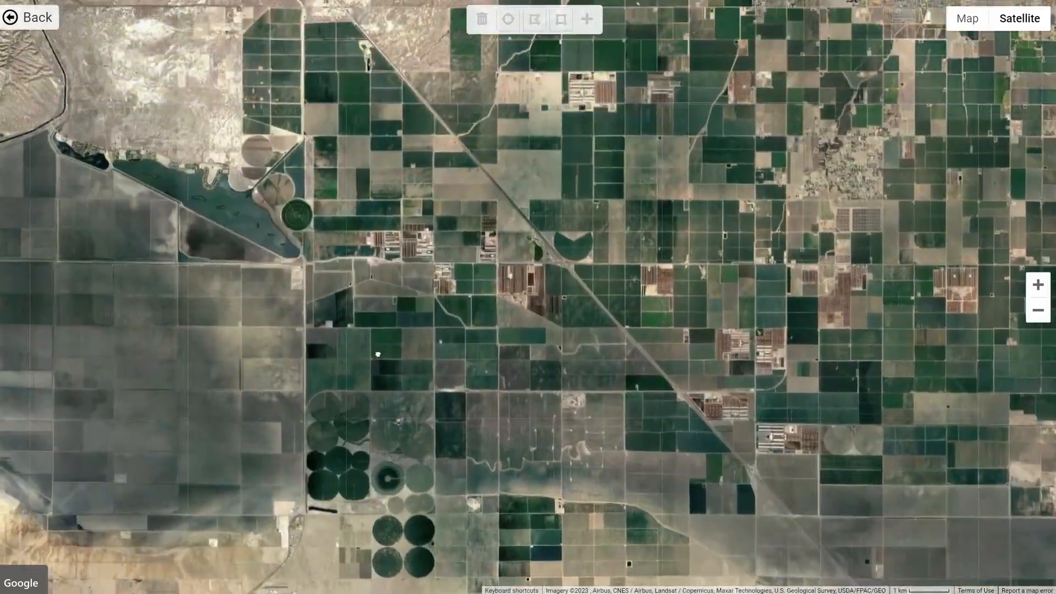
pyautogui.scroll(2, 377, 354)
pyautogui.scroll(2, 544, 305)
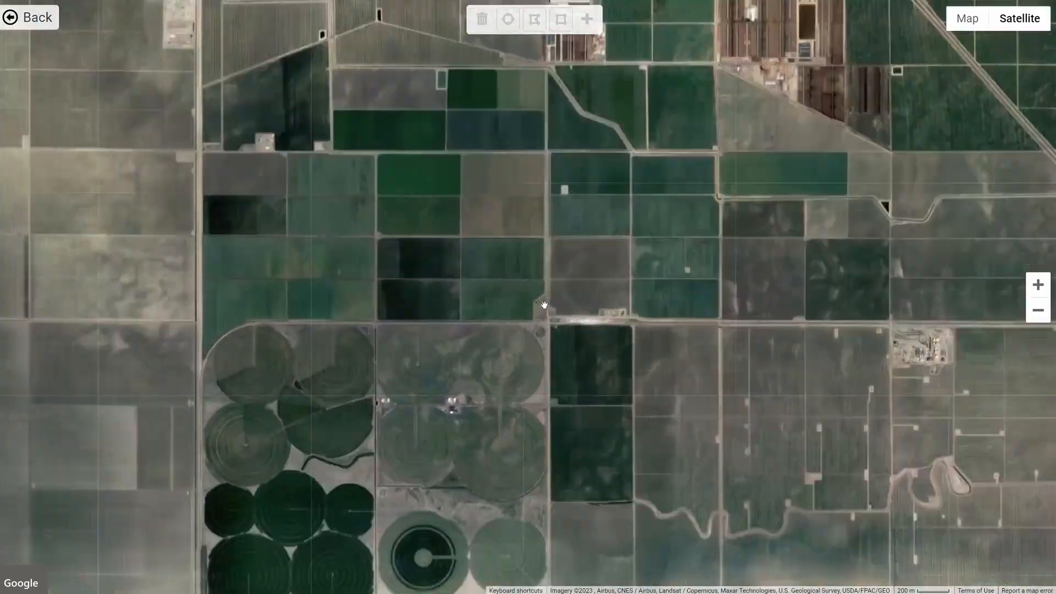
pyautogui.scroll(1, 544, 305)
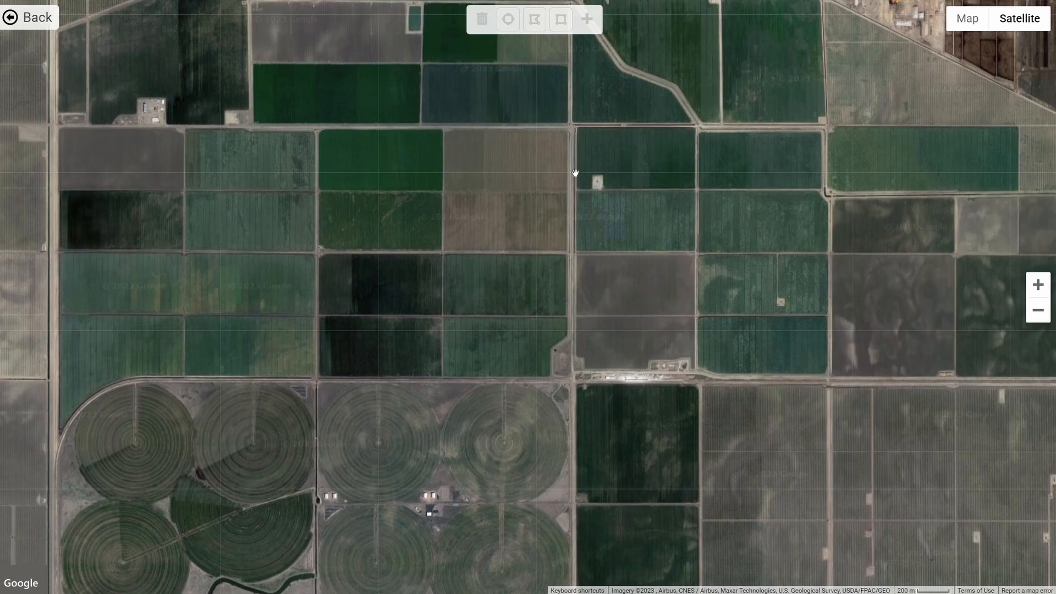
pyautogui.click(561, 22)
pyautogui.moveTo(317, 129); pyautogui.dragTo(442, 190)
pyautogui.click(483, 19)
pyautogui.click(508, 20)
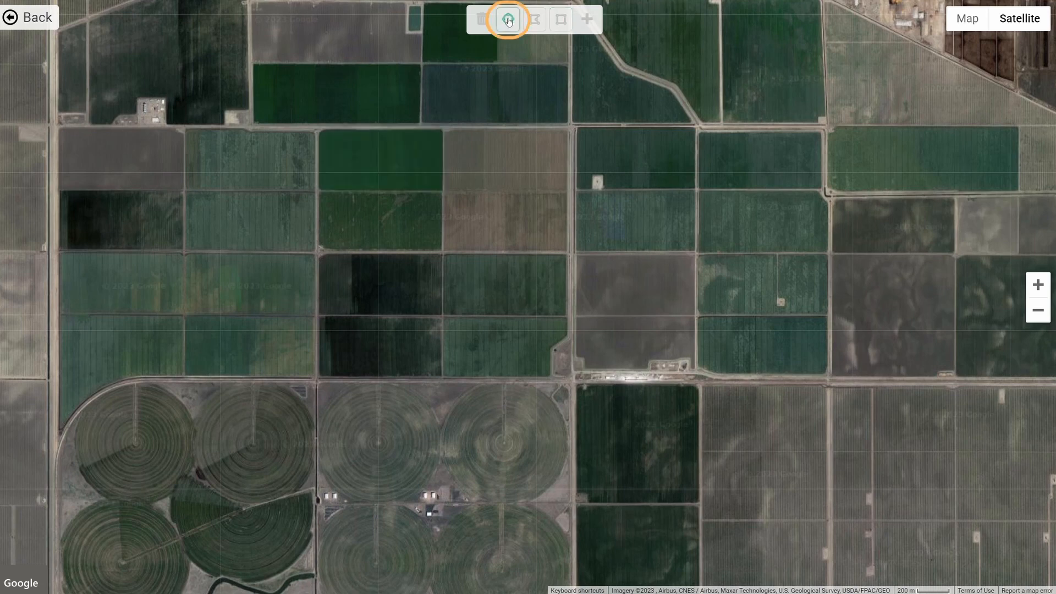
pyautogui.moveTo(504, 443); pyautogui.dragTo(508, 514)
pyautogui.click(482, 19)
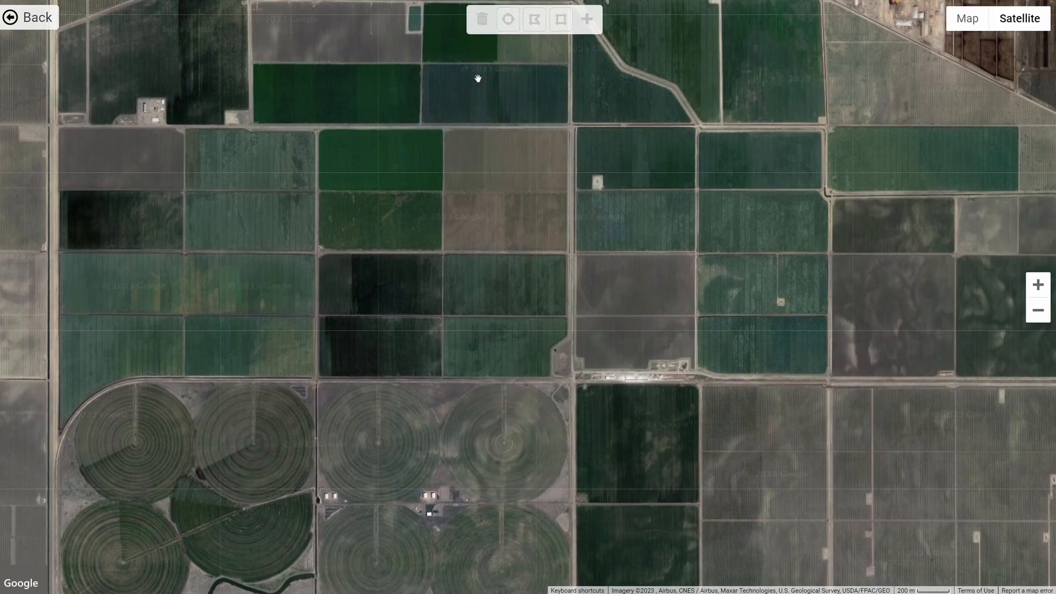
# - Outline a field polygon along the diagonal road with the polygon tool, then adjust one edge point to follow the road
pyautogui.moveTo(484, 99)
pyautogui.mouseDown()
pyautogui.moveTo(431, 189)
pyautogui.moveTo(410, 262)
pyautogui.mouseUp()
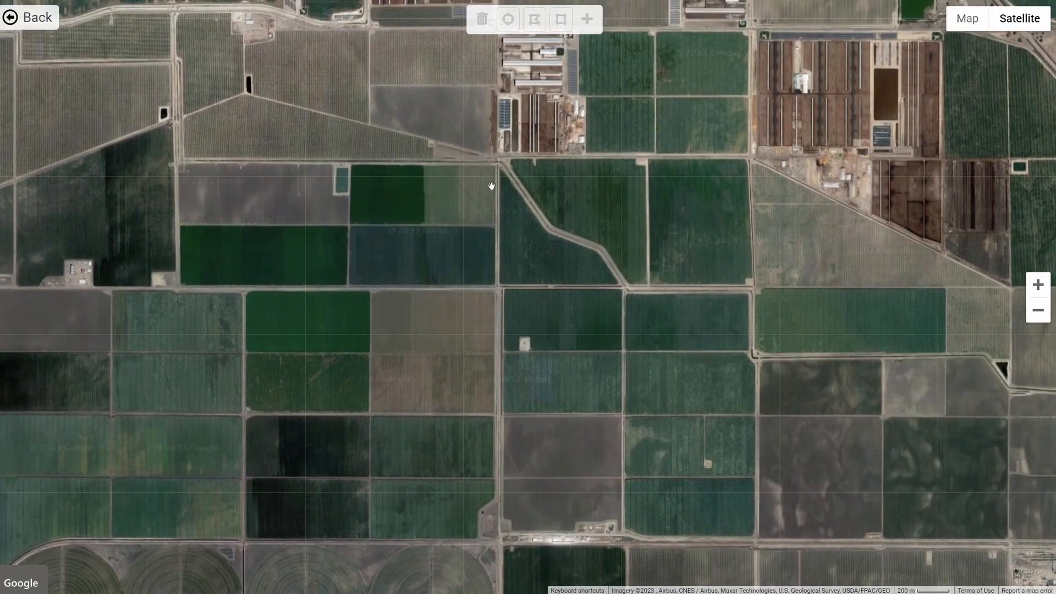
pyautogui.click(533, 22)
pyautogui.click(498, 164)
pyautogui.click(544, 228)
pyautogui.click(604, 251)
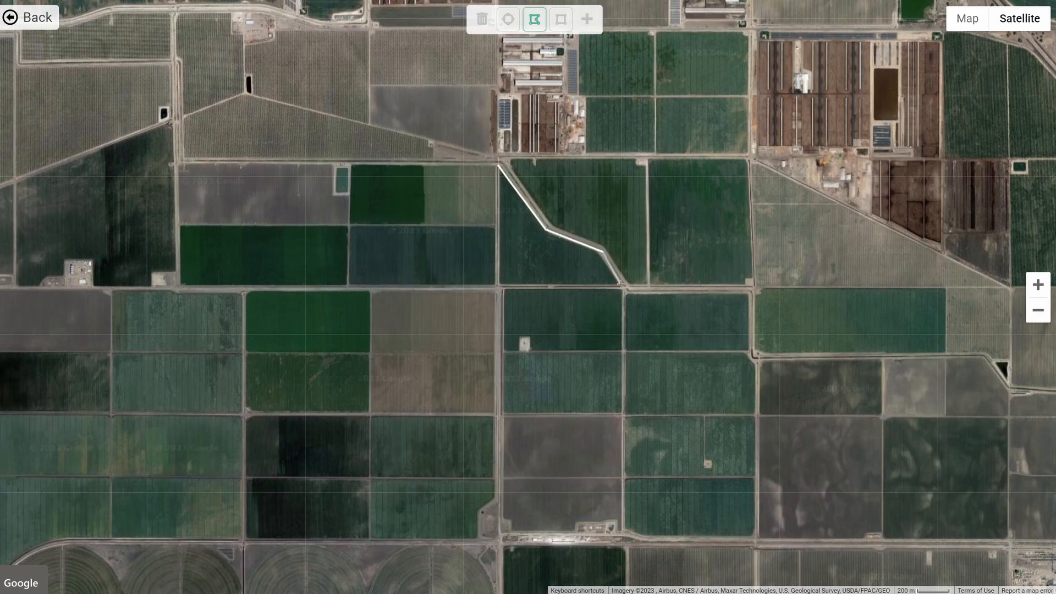
pyautogui.click(620, 283)
pyautogui.doubleClick(500, 285)
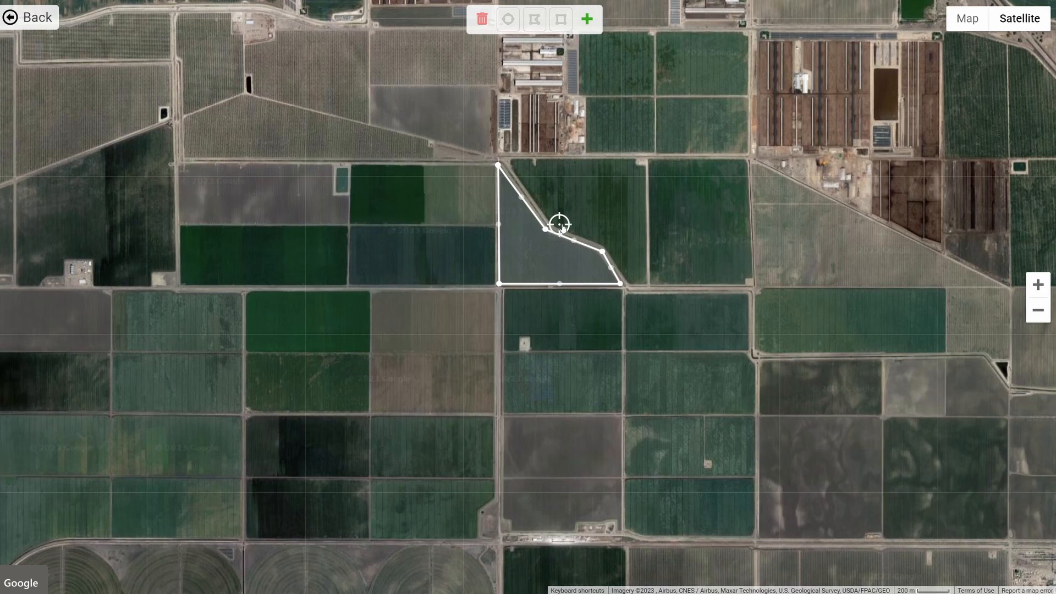
pyautogui.moveTo(561, 231)
pyautogui.mouseDown()
pyautogui.moveTo(575, 216)
pyautogui.moveTo(540, 254)
pyautogui.mouseUp()
# - Add the outlined field as property VO8 with an area of 66 ac and continue to irrigation details
pyautogui.click(588, 20)
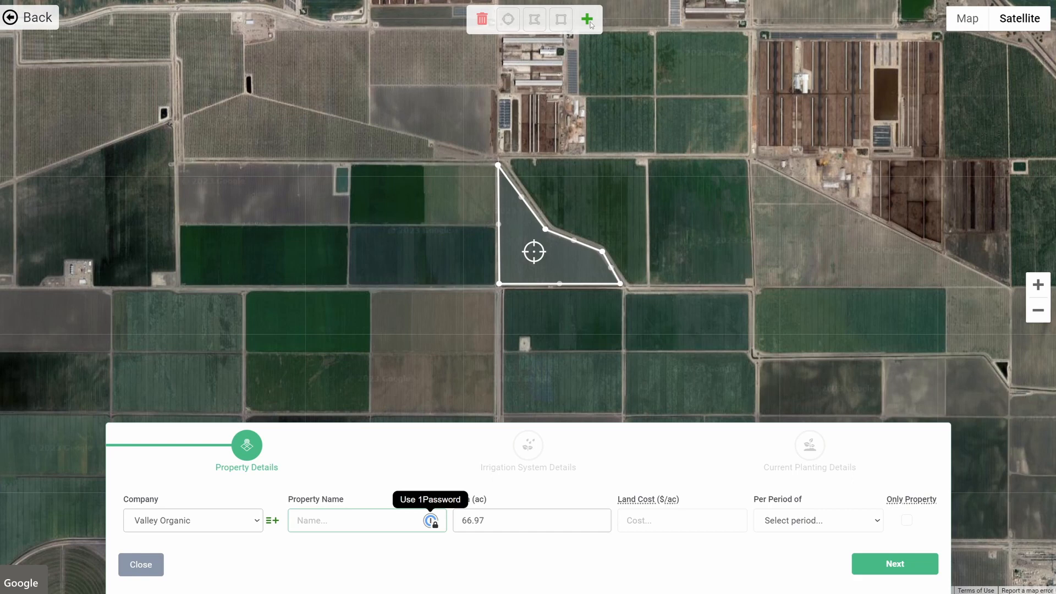
pyautogui.write('VO8')
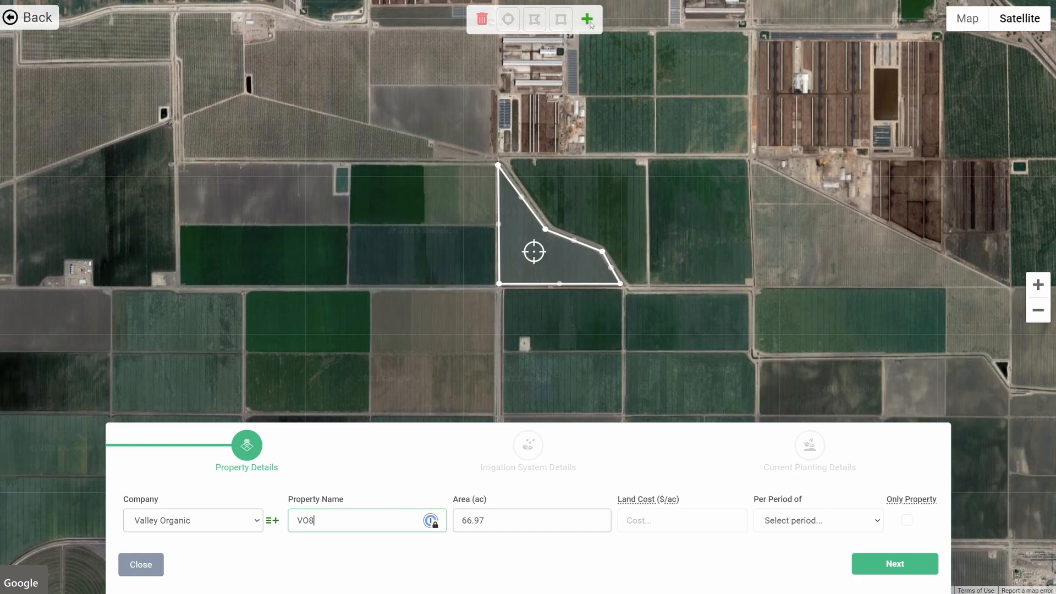
pyautogui.click(514, 517)
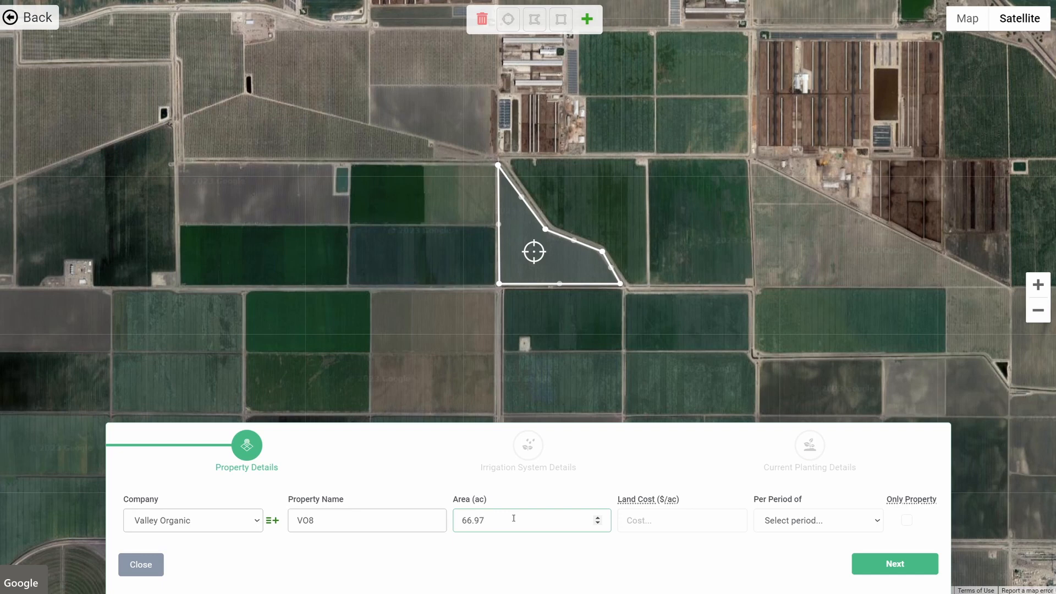
pyautogui.press('BackSpace')
pyautogui.press('BackSpace')
pyautogui.press('BackSpace')
pyautogui.moveTo(642, 504)
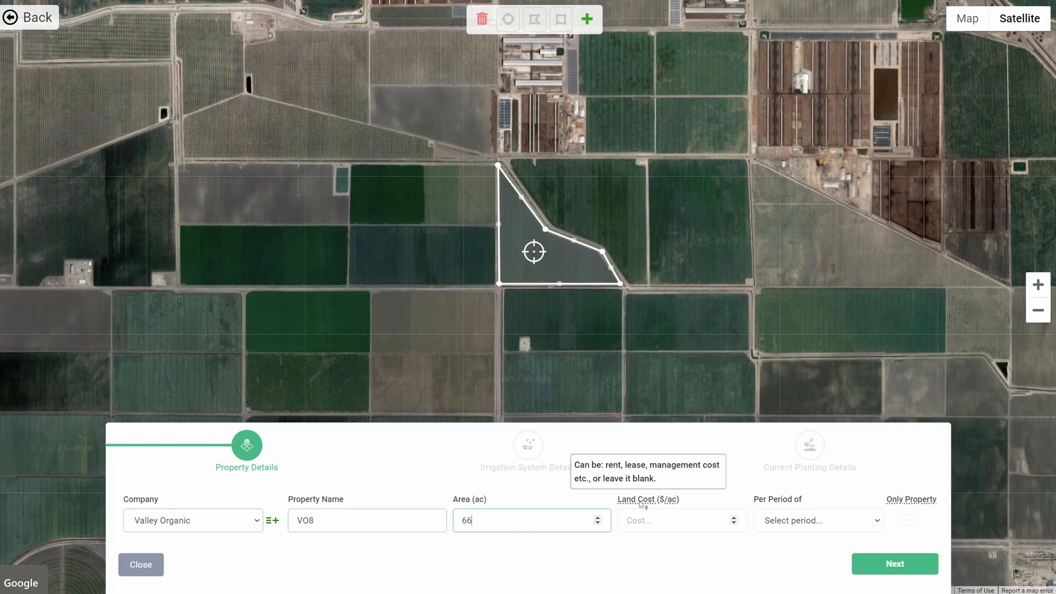
pyautogui.click(878, 566)
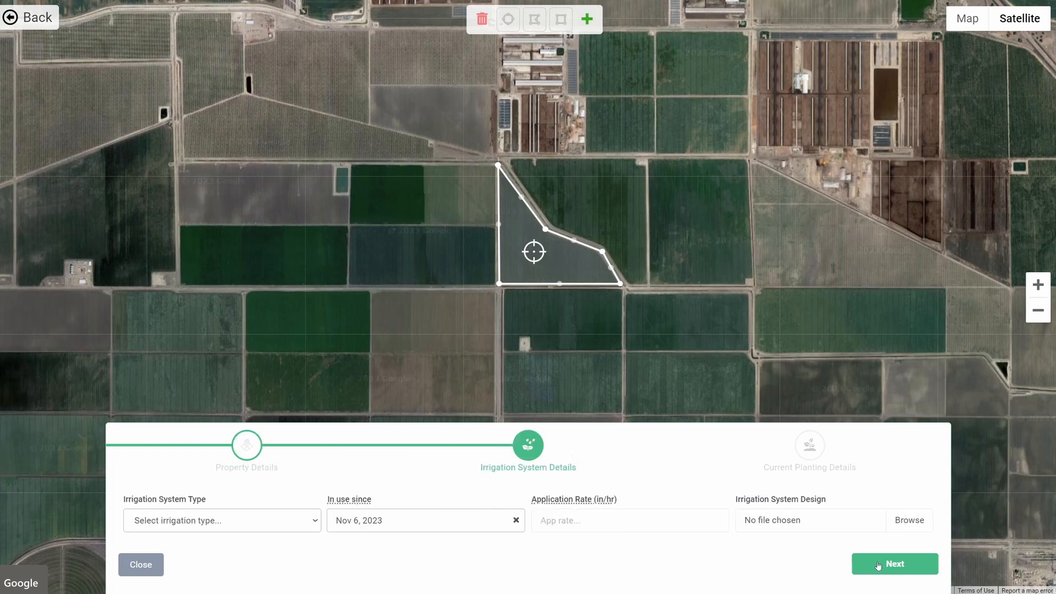
# - Set the irrigation system type to Flood and continue to planting details
pyautogui.click(249, 526)
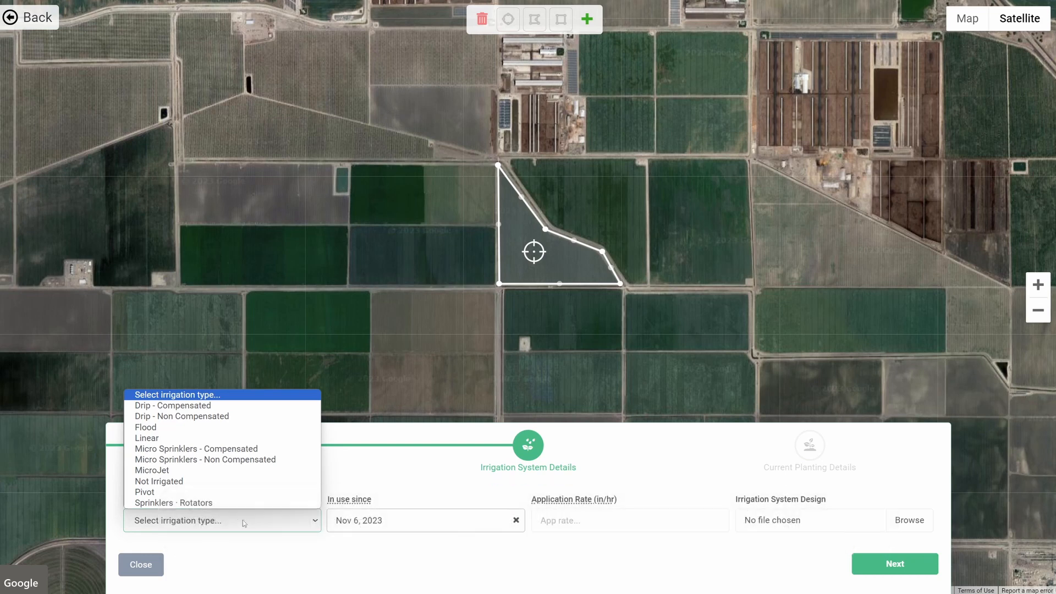
pyautogui.click(221, 428)
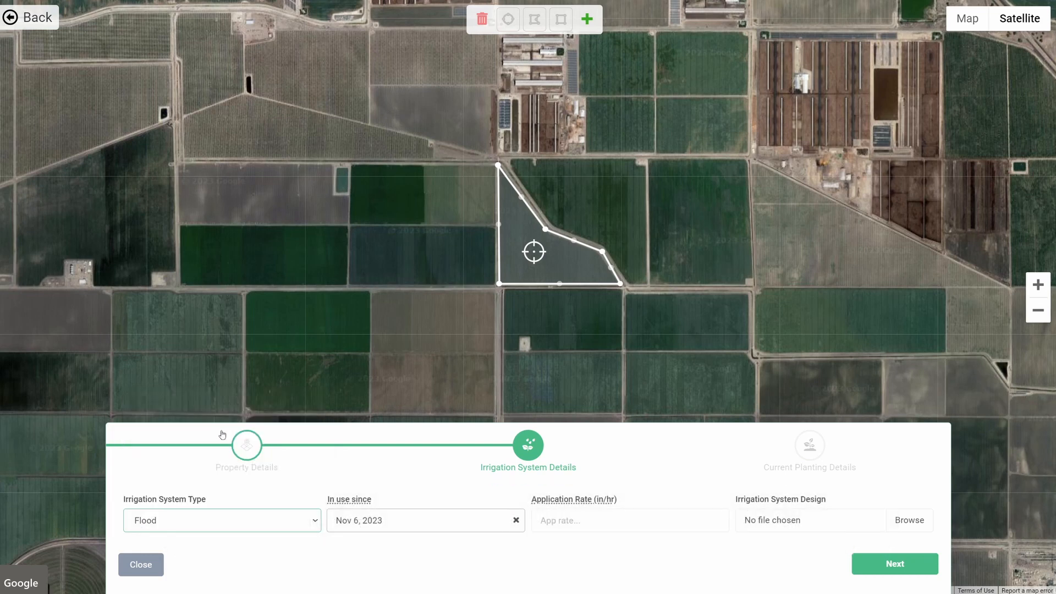
pyautogui.click(901, 567)
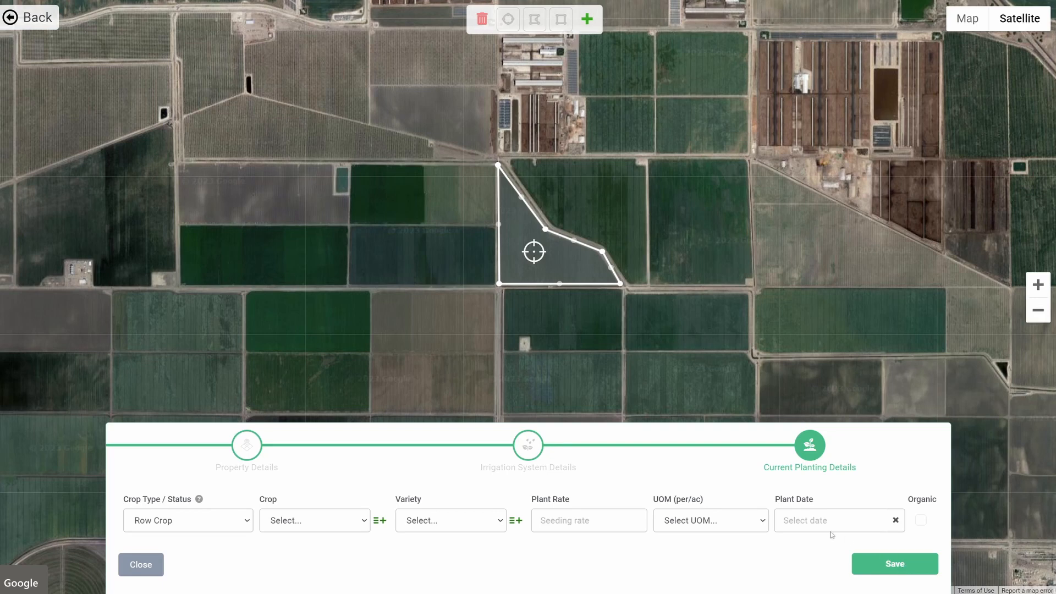
# - Keep the crop type as Row Crop and choose Corn as the crop
pyautogui.click(214, 523)
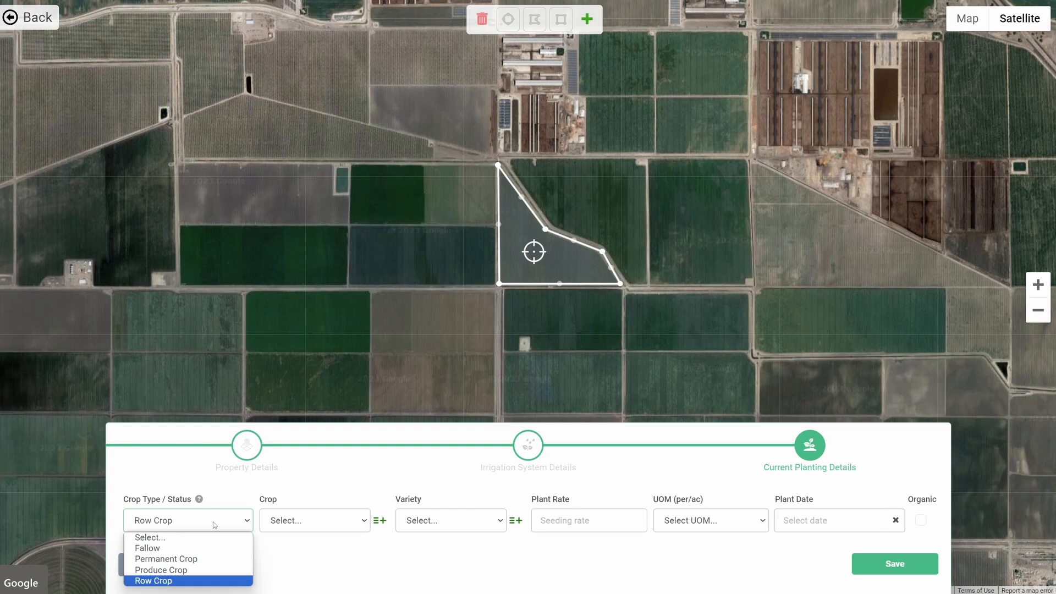
pyautogui.click(213, 522)
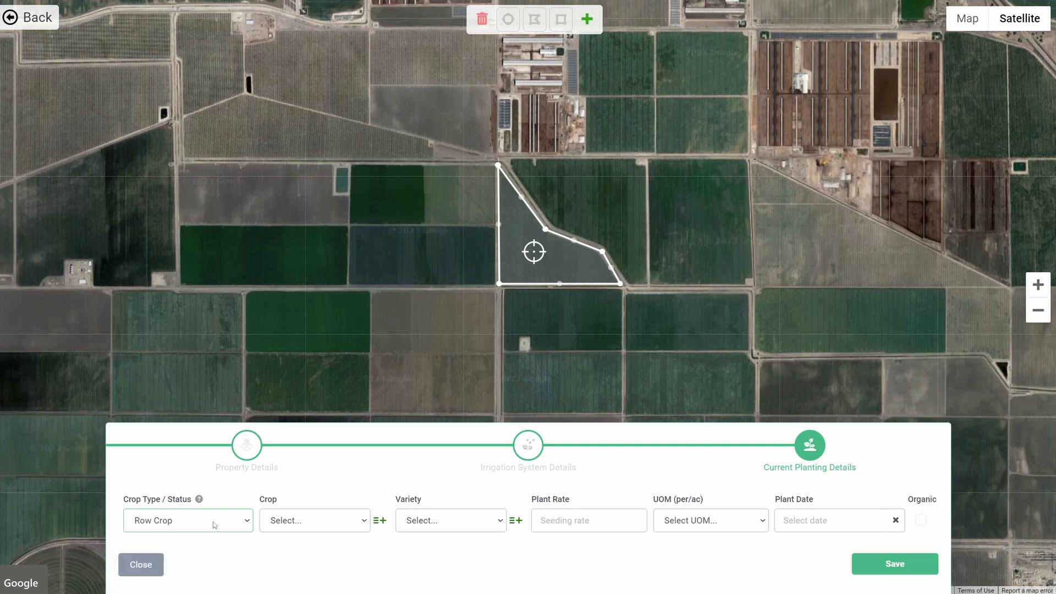
pyautogui.click(296, 523)
pyautogui.scroll(-5, 316, 429)
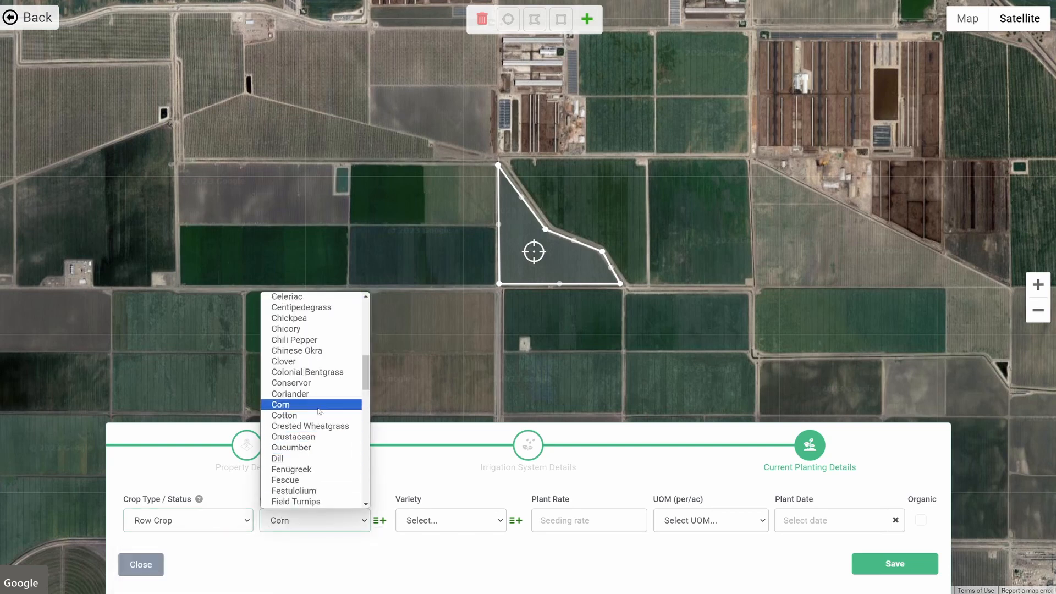
pyautogui.click(318, 411)
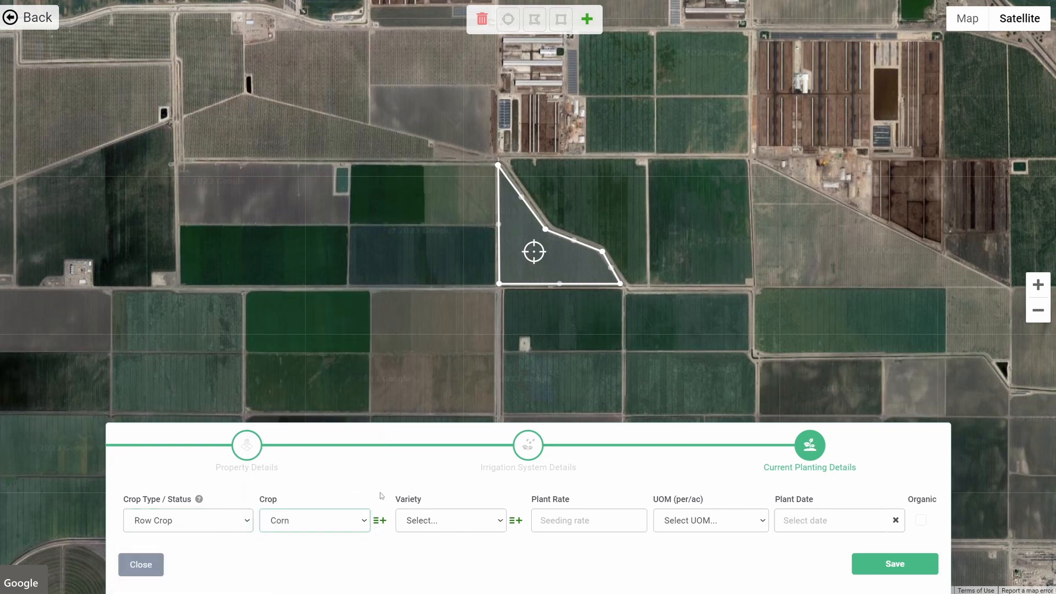
pyautogui.click(379, 522)
pyautogui.click(380, 522)
pyautogui.write('New Cro')
pyautogui.click(380, 522)
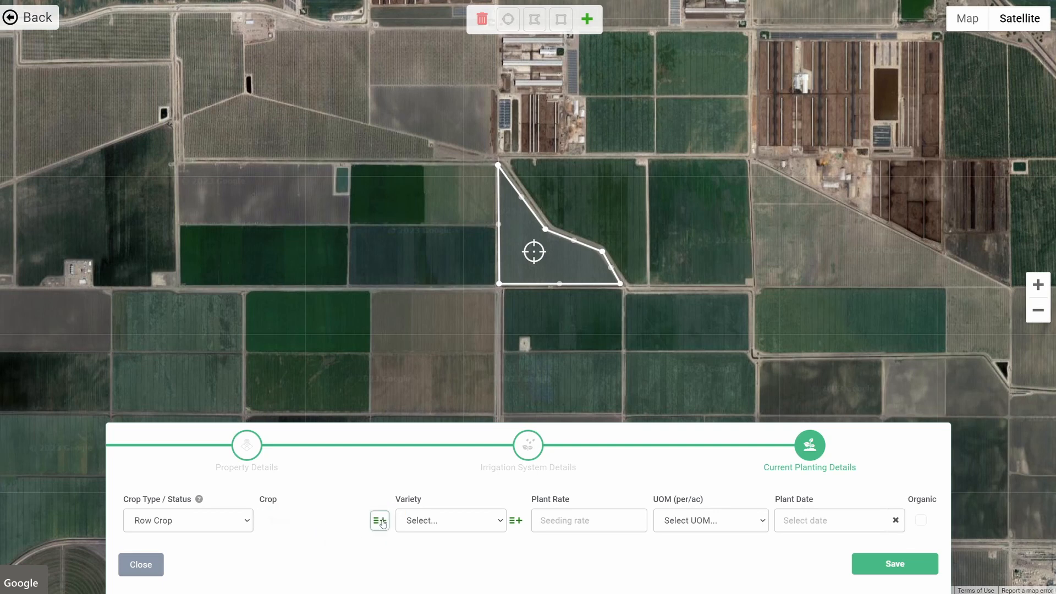
# - Reselect Corn as the crop by searching for it
pyautogui.click(344, 521)
pyautogui.write('cor')
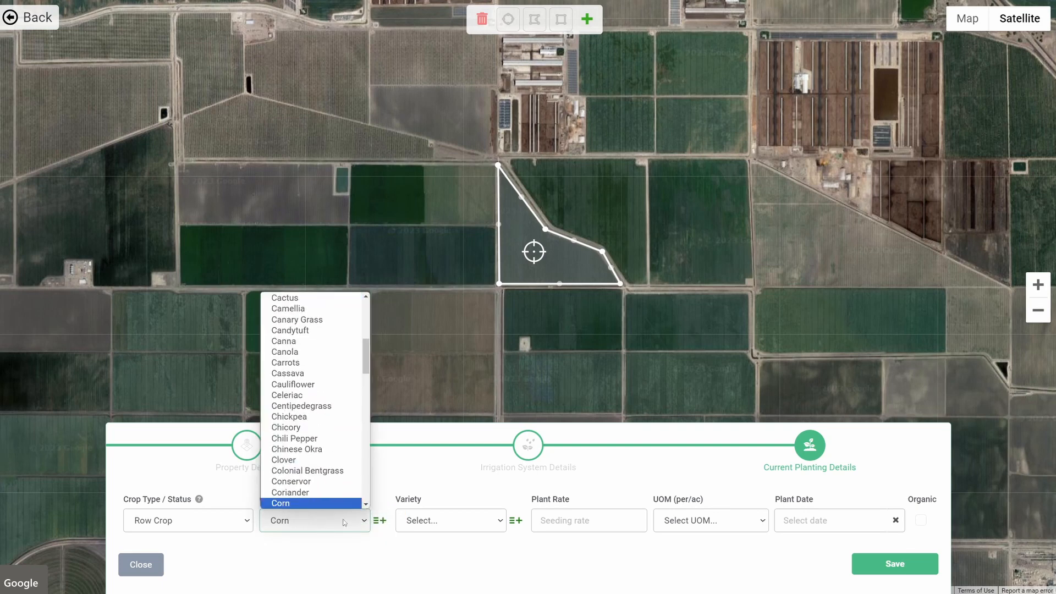
pyautogui.press('Return')
# - Choose variety 07A573, enter a plant rate of 32000 and set the unit to Kernels
pyautogui.click(456, 521)
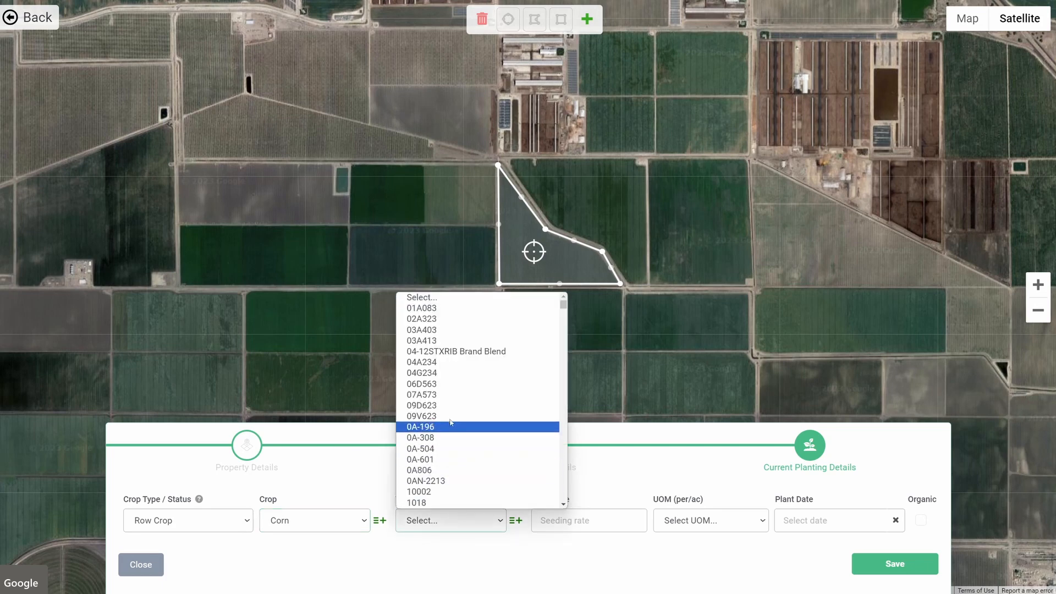
pyautogui.click(462, 394)
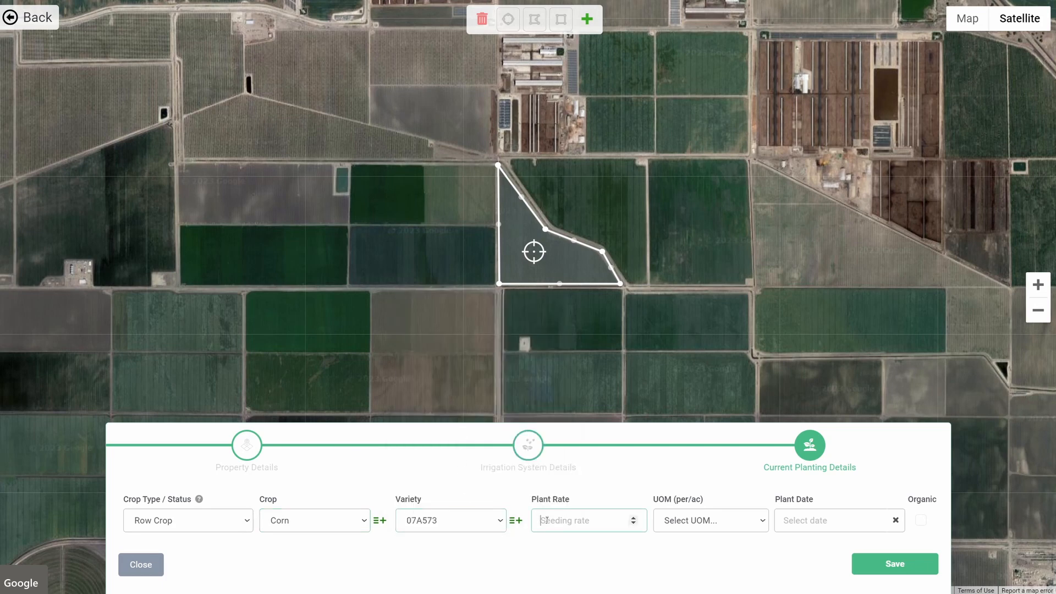
pyautogui.write('32000')
pyautogui.click(682, 523)
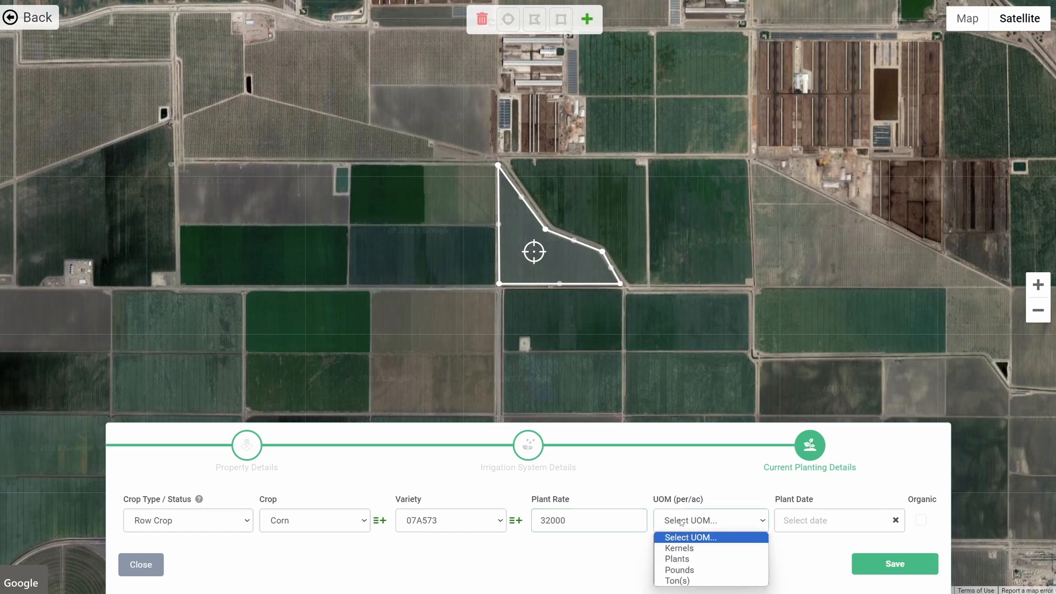
pyautogui.click(685, 548)
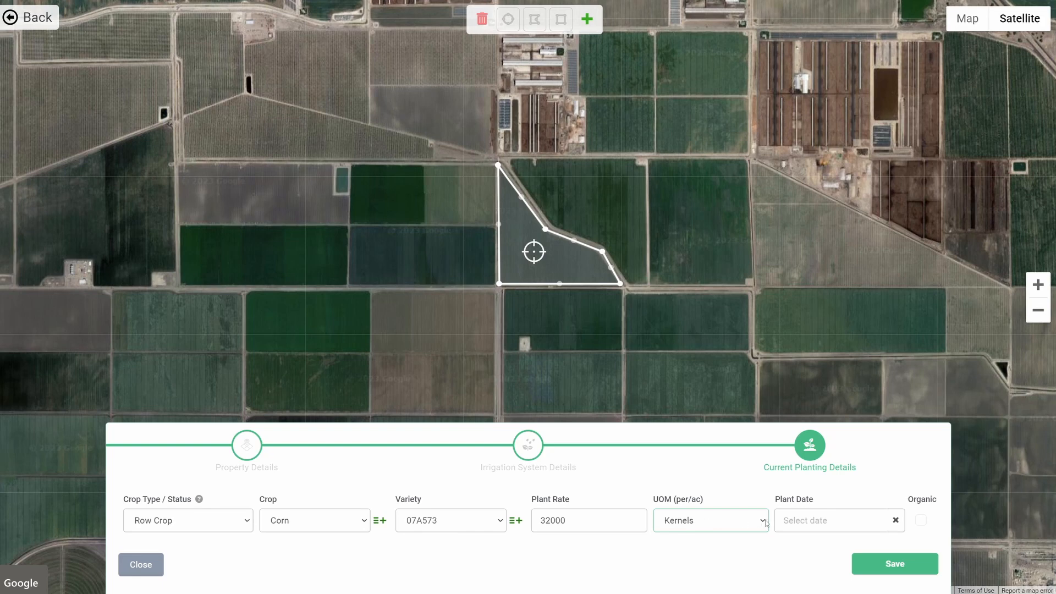
# - Set the plant date to Jun 7, 2023 and save the new field
pyautogui.click(810, 519)
pyautogui.click(849, 334)
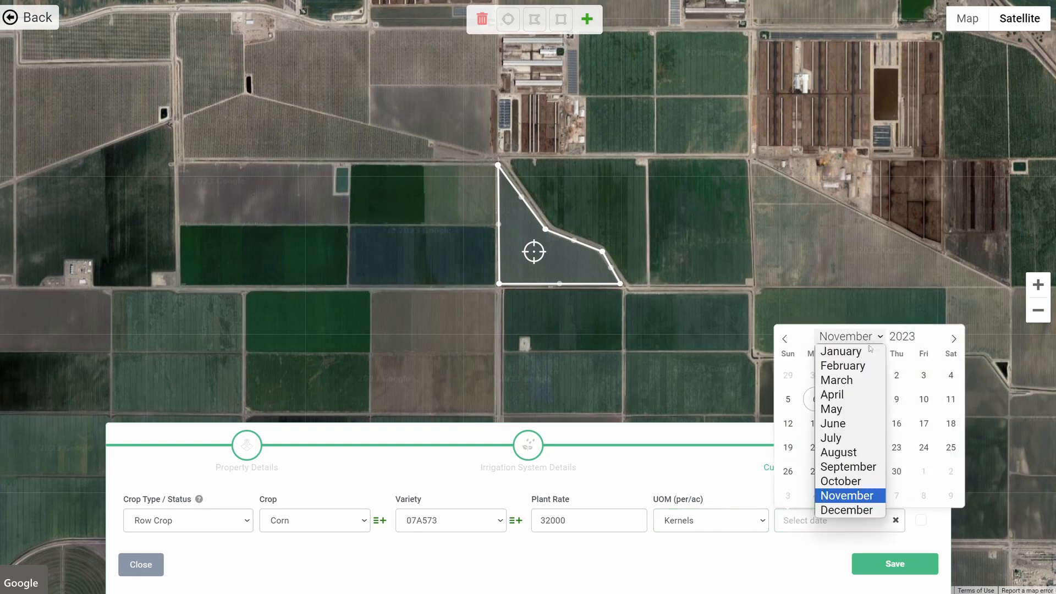
pyautogui.click(850, 423)
pyautogui.click(869, 399)
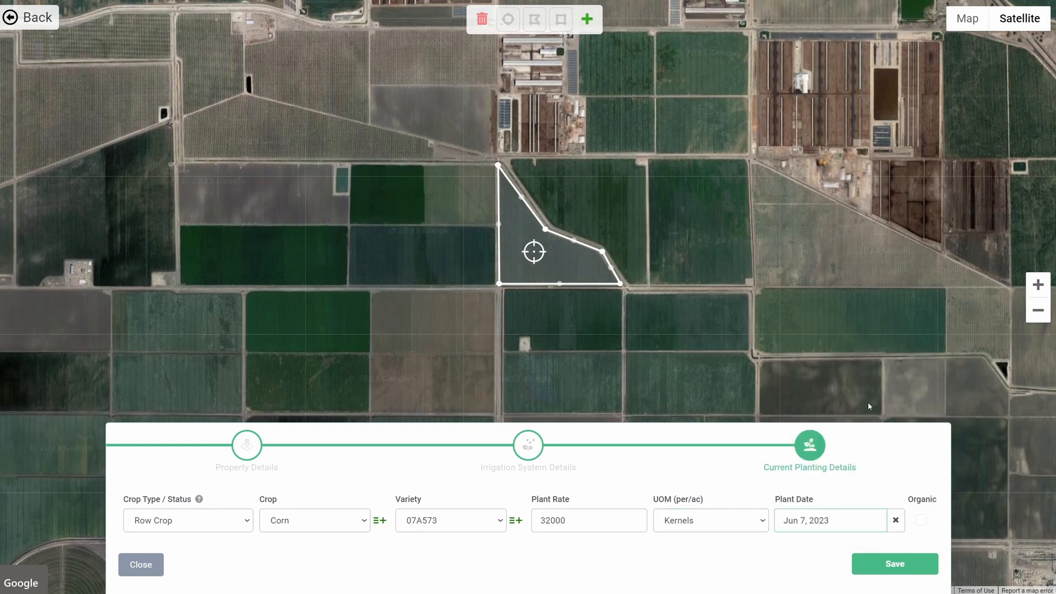
pyautogui.click(880, 563)
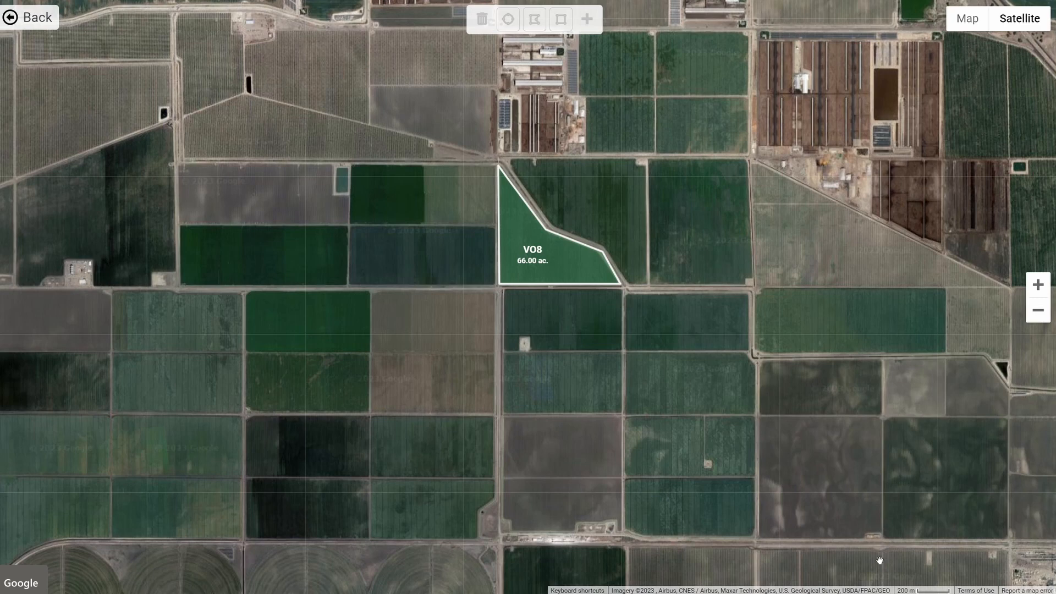
# - Draw a rectangular field outline over the block southeast of field VO8
pyautogui.click(561, 19)
pyautogui.moveTo(626, 296); pyautogui.dragTo(745, 349)
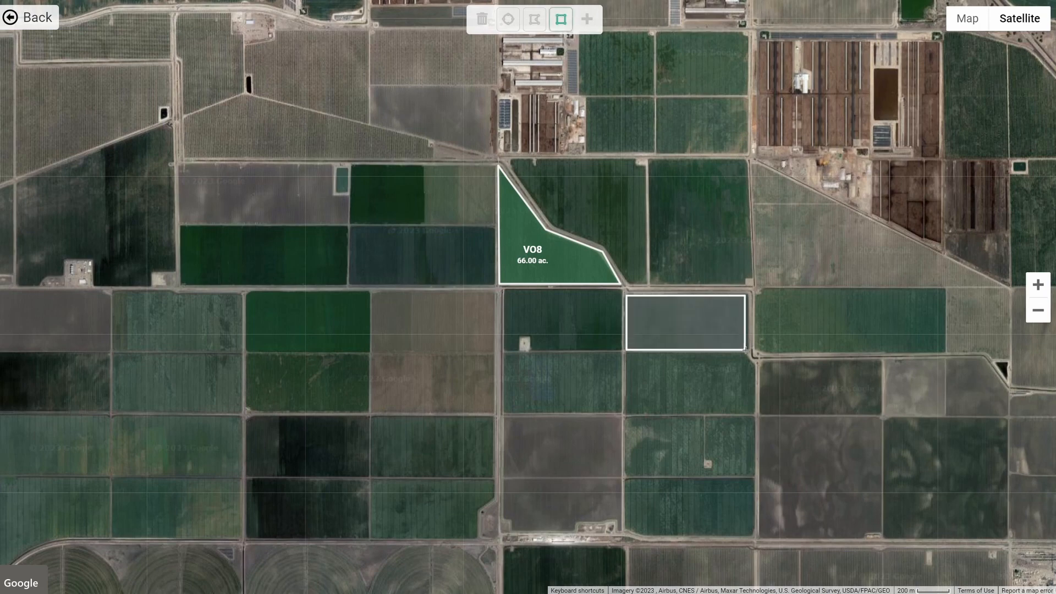
# - Add the rectangle as property VO9 with an area of 64 ac and continue through irrigation to planting details
pyautogui.click(588, 21)
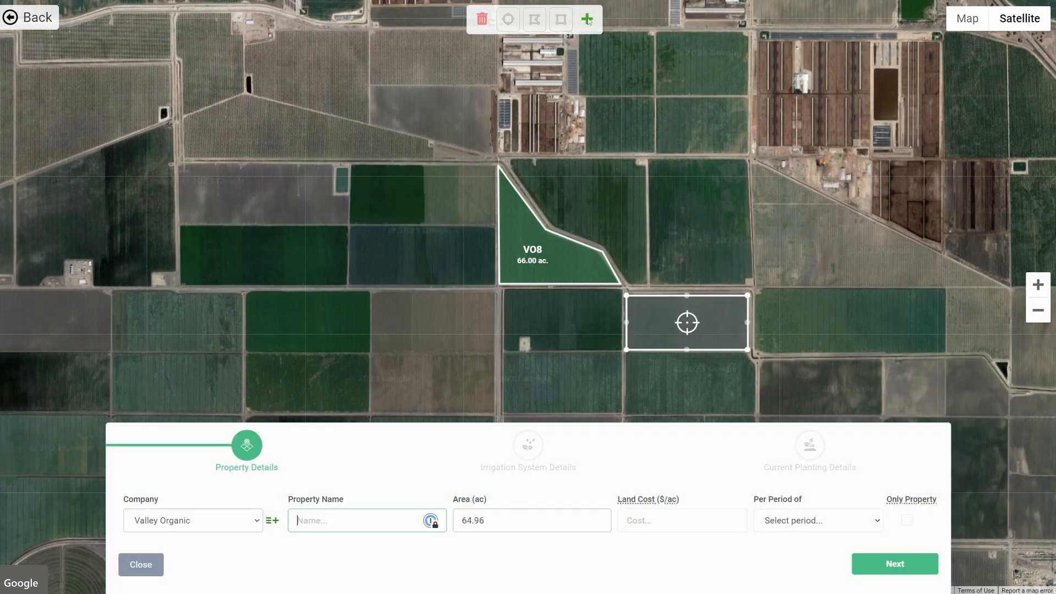
pyautogui.write('VO(')
pyautogui.write('9')
pyautogui.click(494, 520)
pyautogui.press('BackSpace')
pyautogui.press('BackSpace')
pyautogui.press('BackSpace')
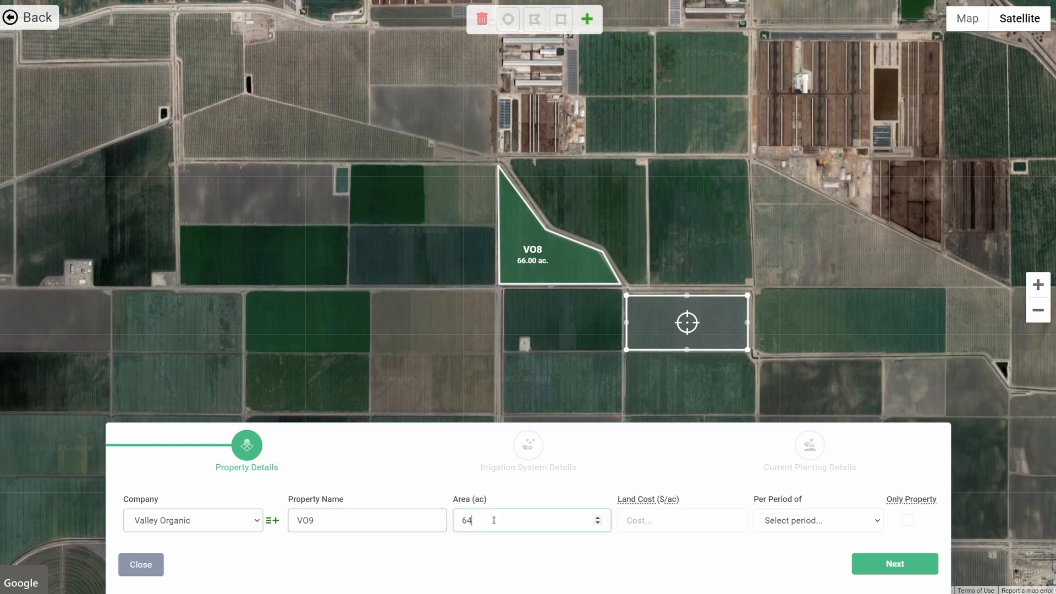
pyautogui.click(875, 570)
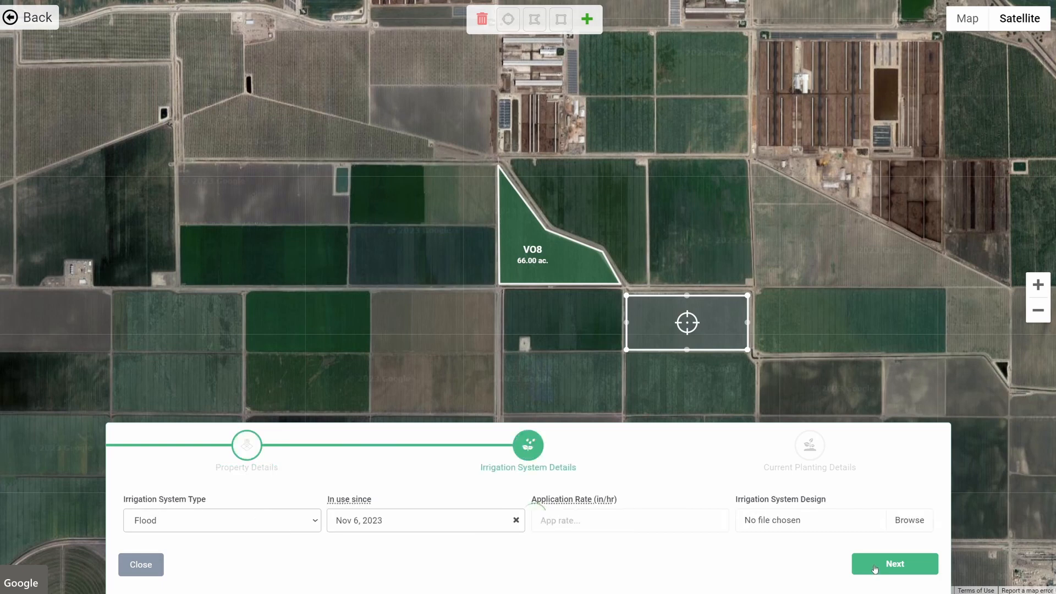
pyautogui.click(875, 569)
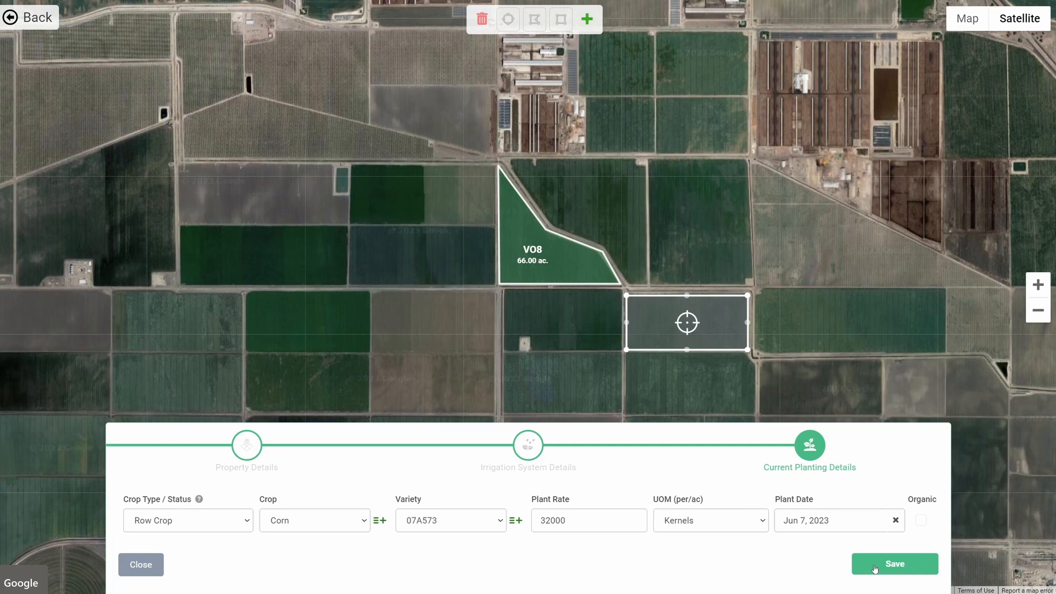
# - Set the plant date to Jun 14, 2023 and save the VO9 field
pyautogui.click(836, 520)
pyautogui.click(869, 424)
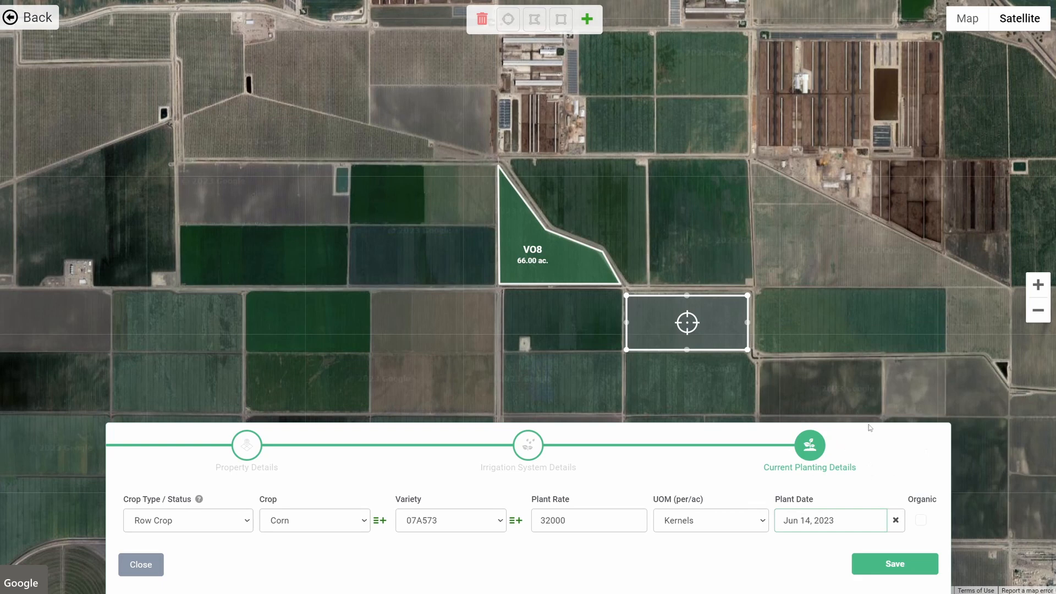
pyautogui.click(885, 561)
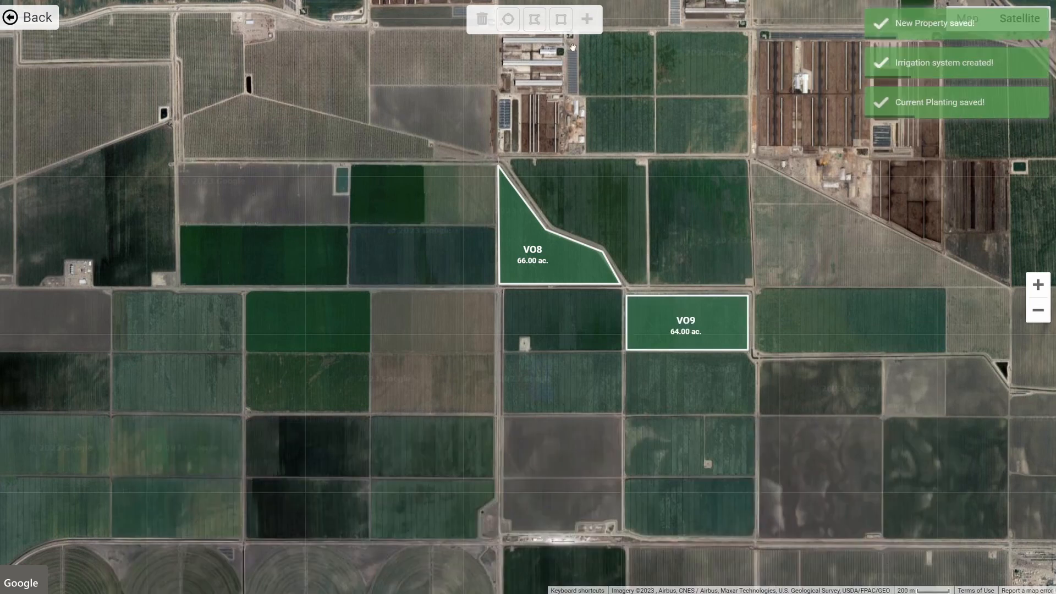
# - Draw a rectangular field outline over the block southwest of field VO9
pyautogui.click(559, 20)
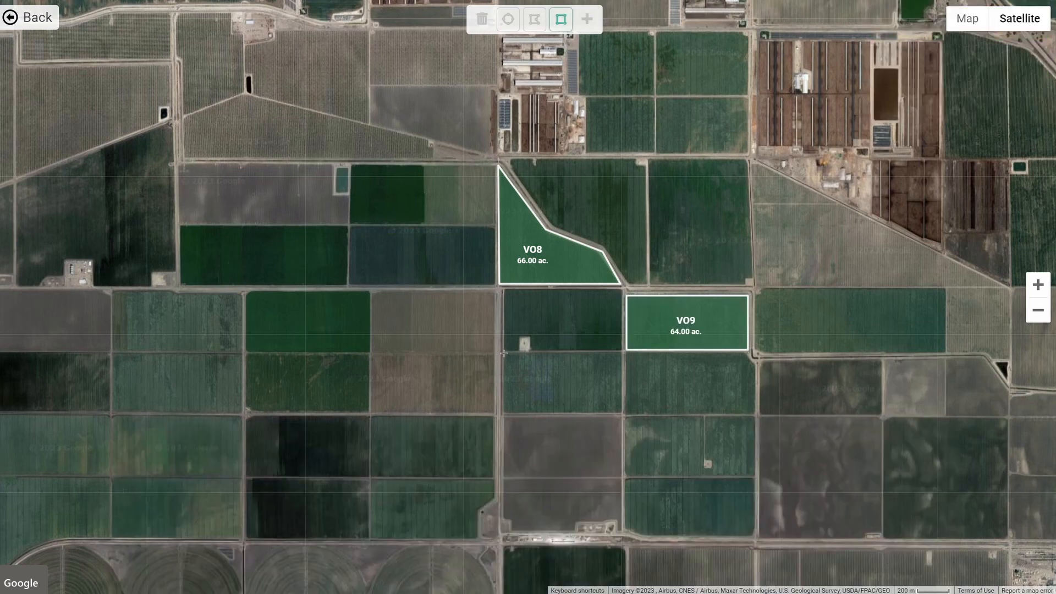
pyautogui.moveTo(505, 351); pyautogui.dragTo(622, 412)
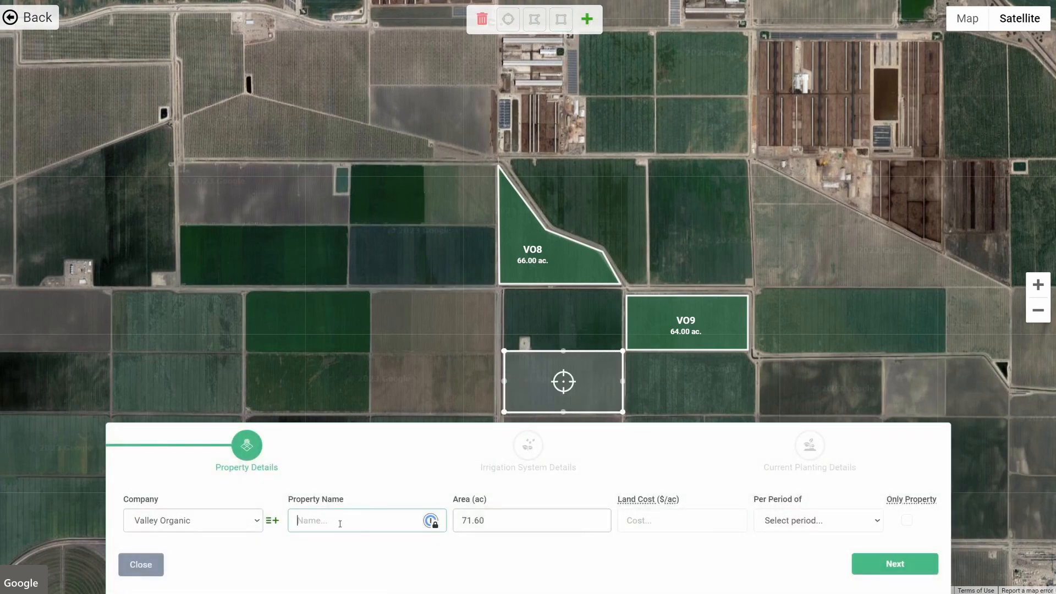
# - Name the property VO10, set its area to 71 ac, and save it through irrigation and planting details
pyautogui.write('VO10')
pyautogui.click(505, 517)
pyautogui.press('BackSpace')
pyautogui.press('BackSpace')
pyautogui.press('BackSpace')
pyautogui.click(892, 565)
pyautogui.click(892, 564)
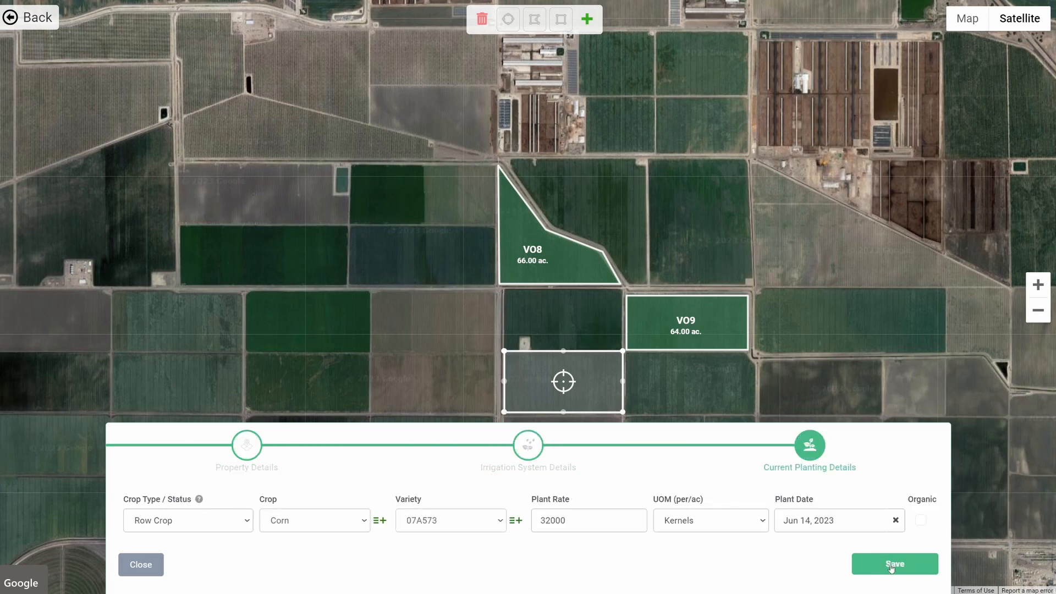
pyautogui.click(892, 564)
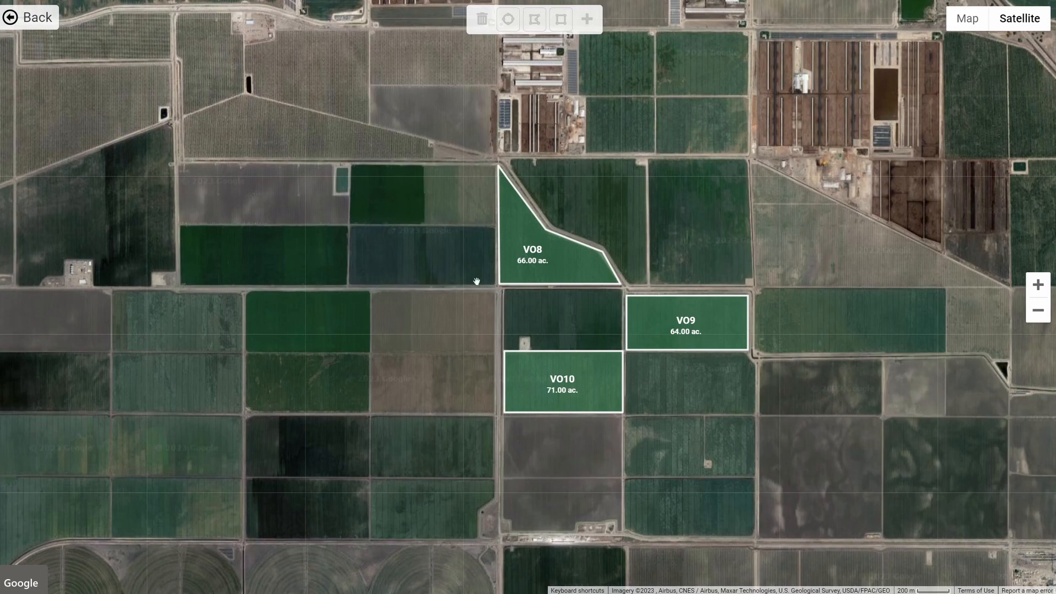
# - Draw a rectangular field outline over the bare block beside the livestock buildings north of field VO8
pyautogui.moveTo(431, 159); pyautogui.dragTo(435, 242)
pyautogui.scroll(1, 438, 229)
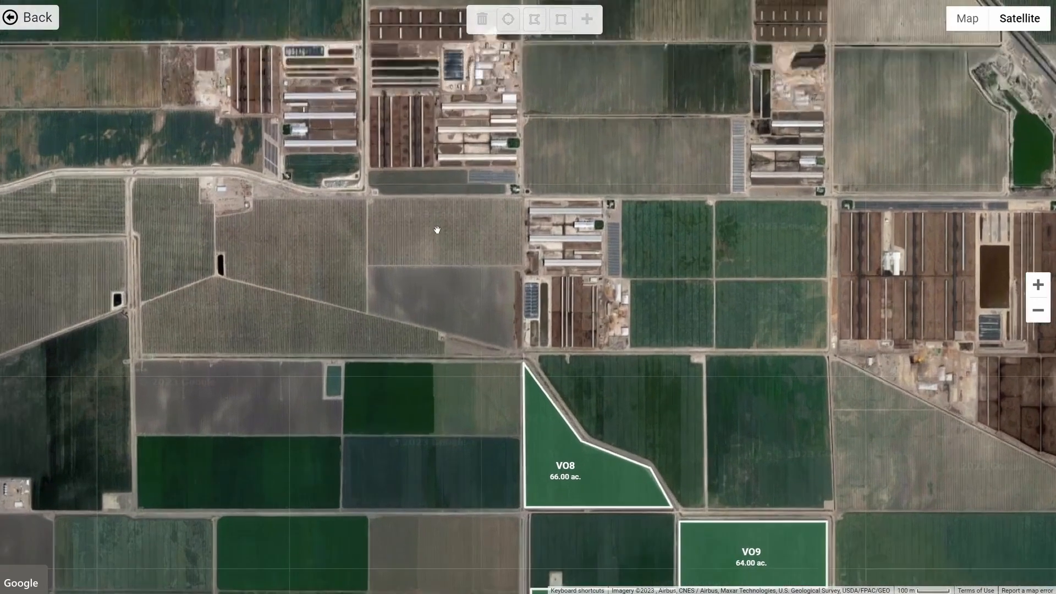
pyautogui.click(561, 20)
pyautogui.moveTo(324, 180); pyautogui.dragTo(576, 288)
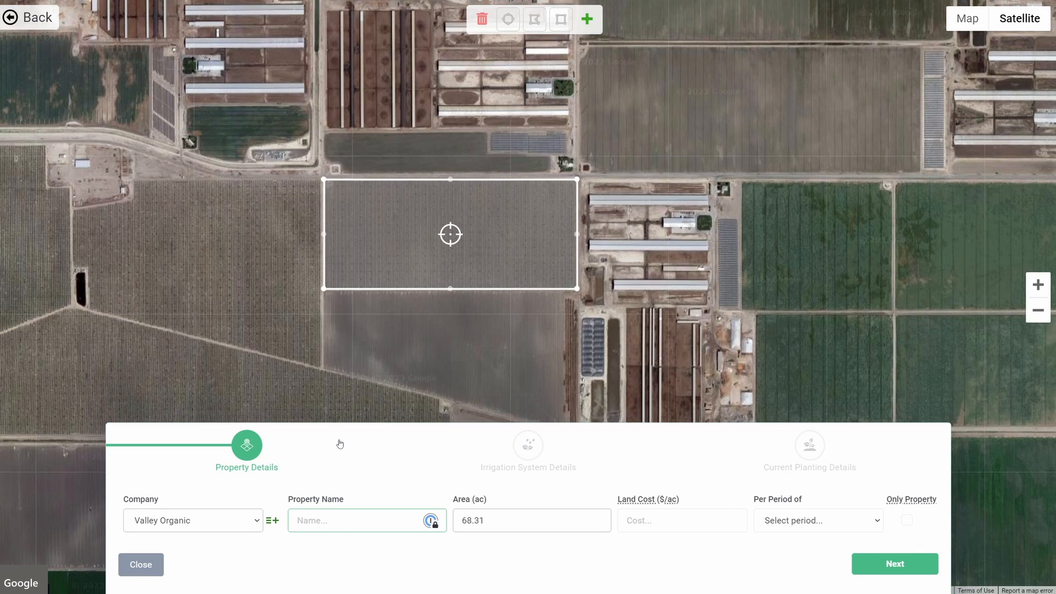
# - Add a new company named West Ranch for this property
pyautogui.click(272, 521)
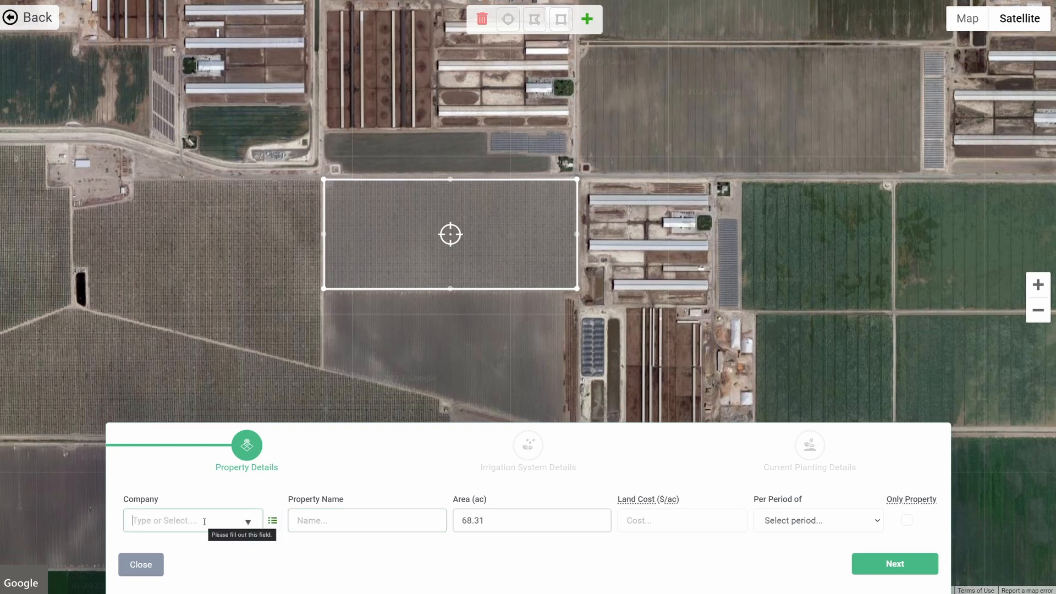
pyautogui.write('West Ranch')
pyautogui.press('Tab')
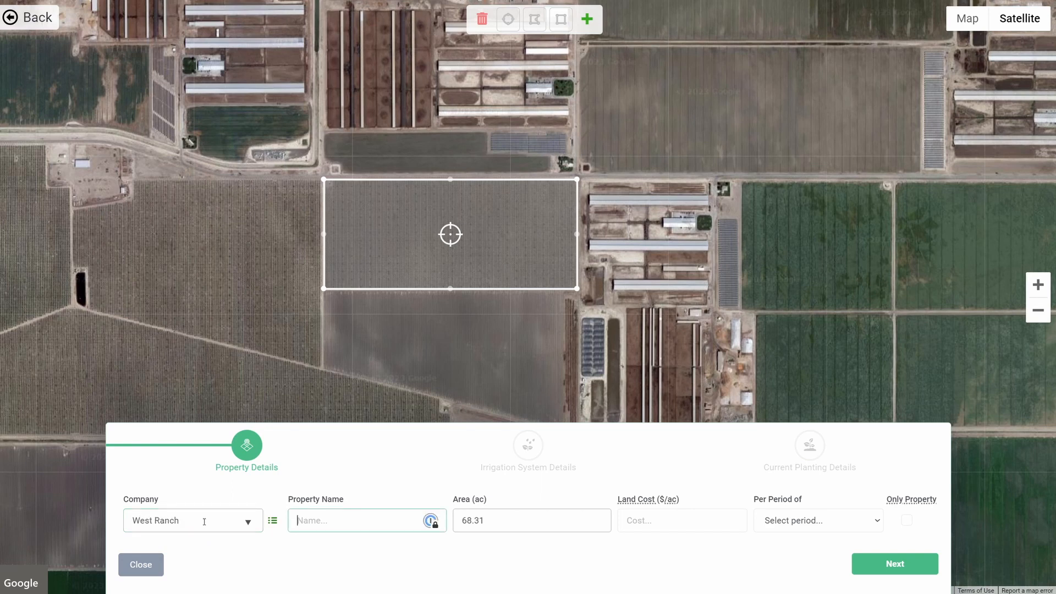
# - Name the property WR23, set its area to 68 ac, and continue to irrigation details
pyautogui.write('WR23')
pyautogui.click(496, 520)
pyautogui.press('BackSpace')
pyautogui.press('BackSpace')
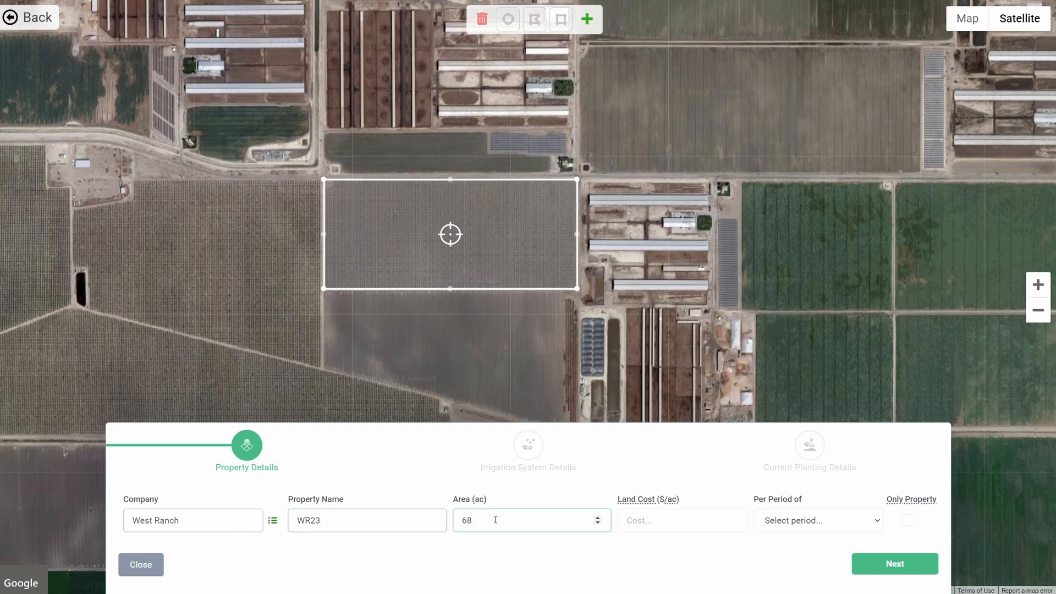
pyautogui.click(874, 571)
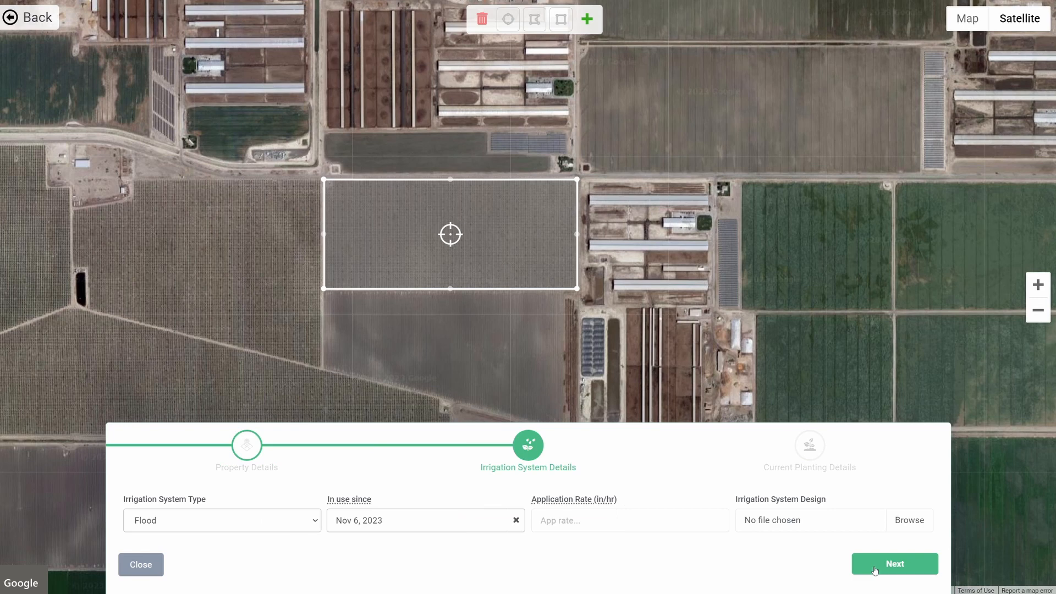
# - Set the irrigation system type to Drip - Compensated and continue to planting details
pyautogui.click(239, 520)
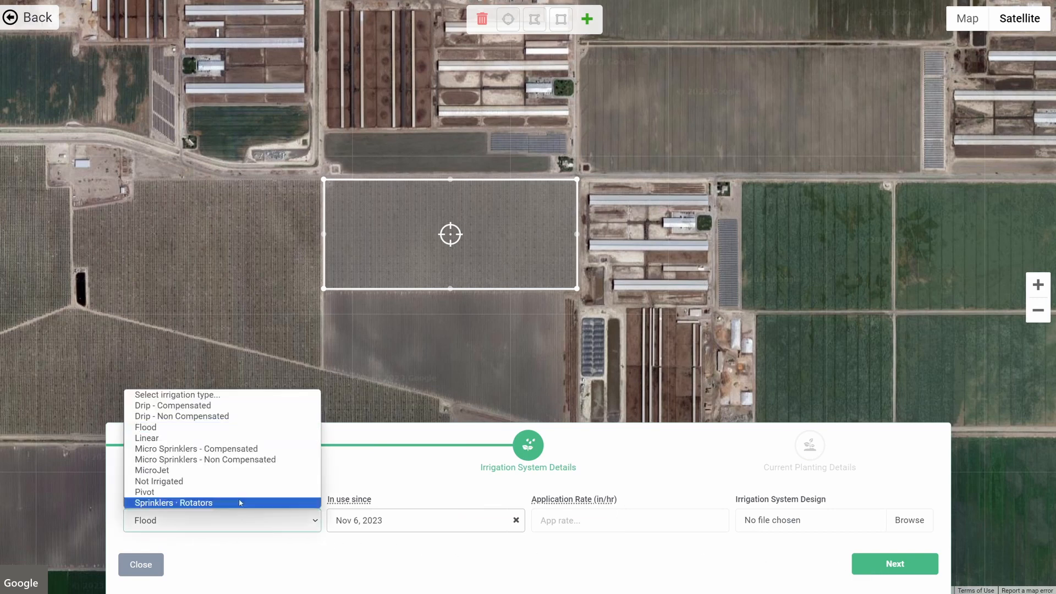
pyautogui.click(201, 406)
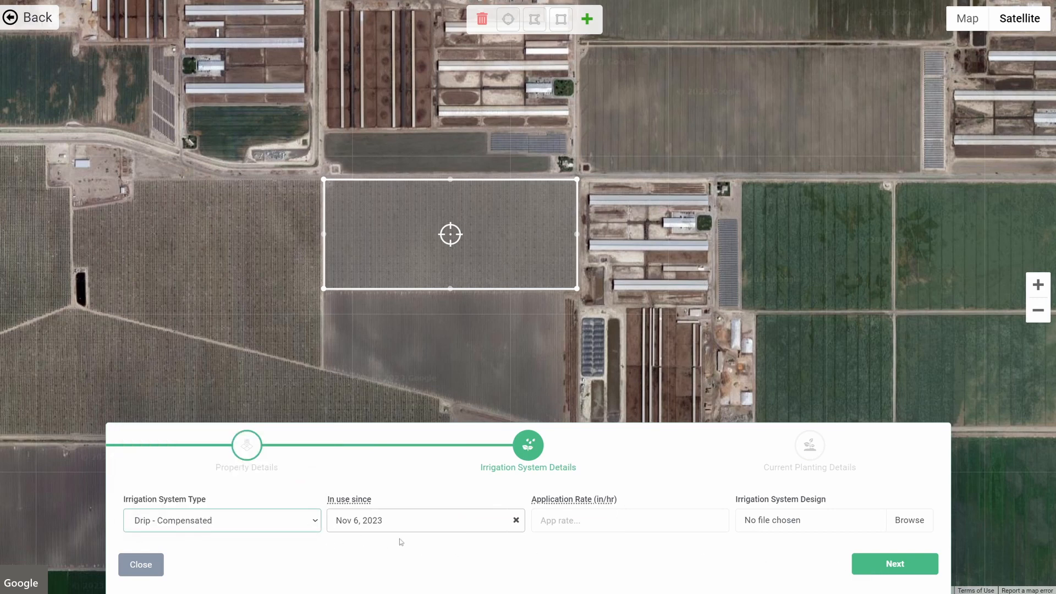
pyautogui.click(897, 564)
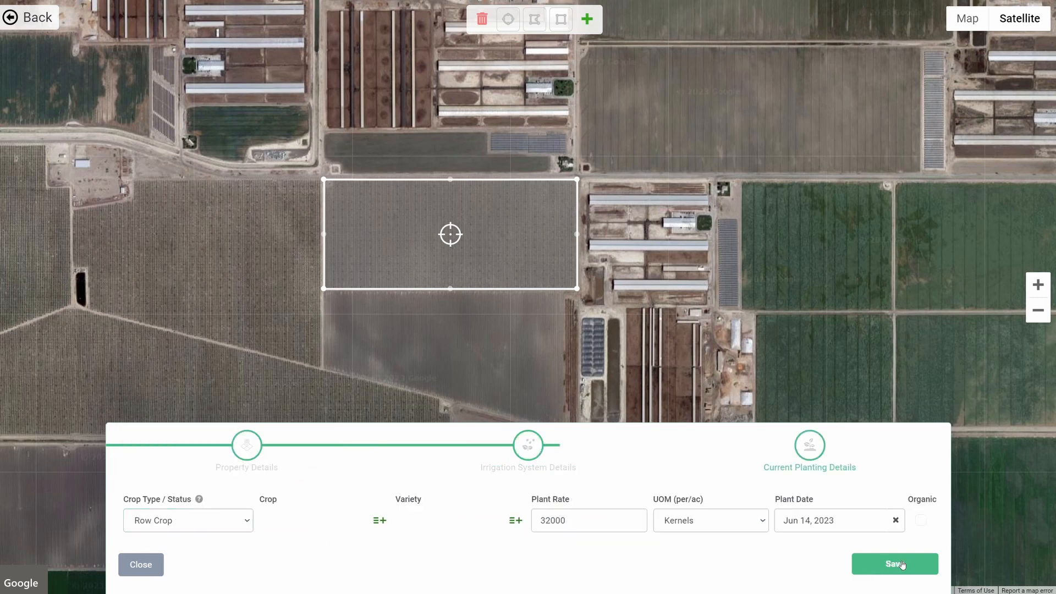
# - Set the crop type to Permanent Crop and the crop to Almond
pyautogui.click(219, 523)
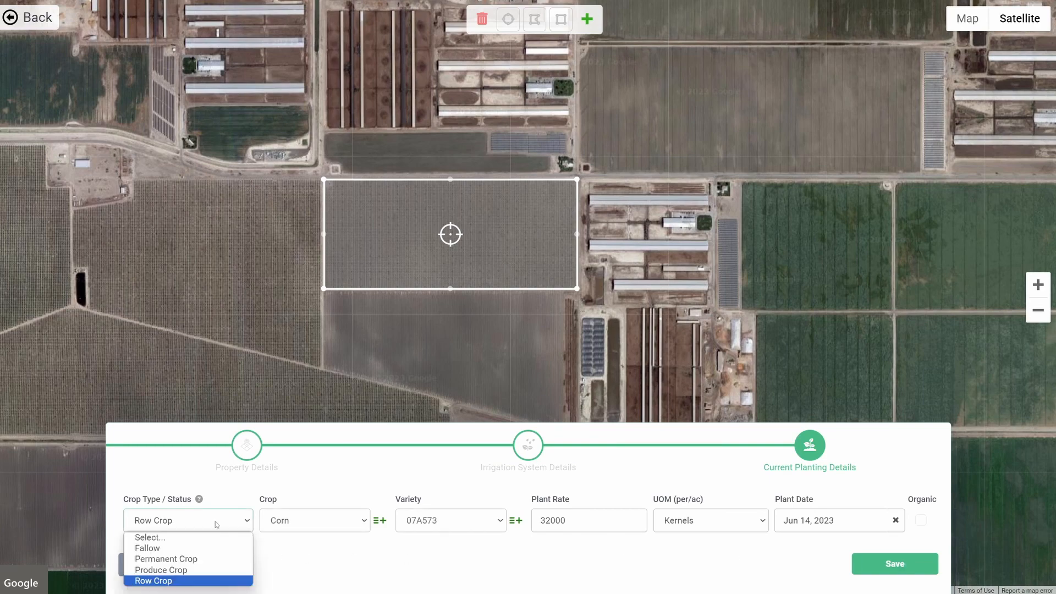
pyautogui.click(199, 559)
pyautogui.click(291, 454)
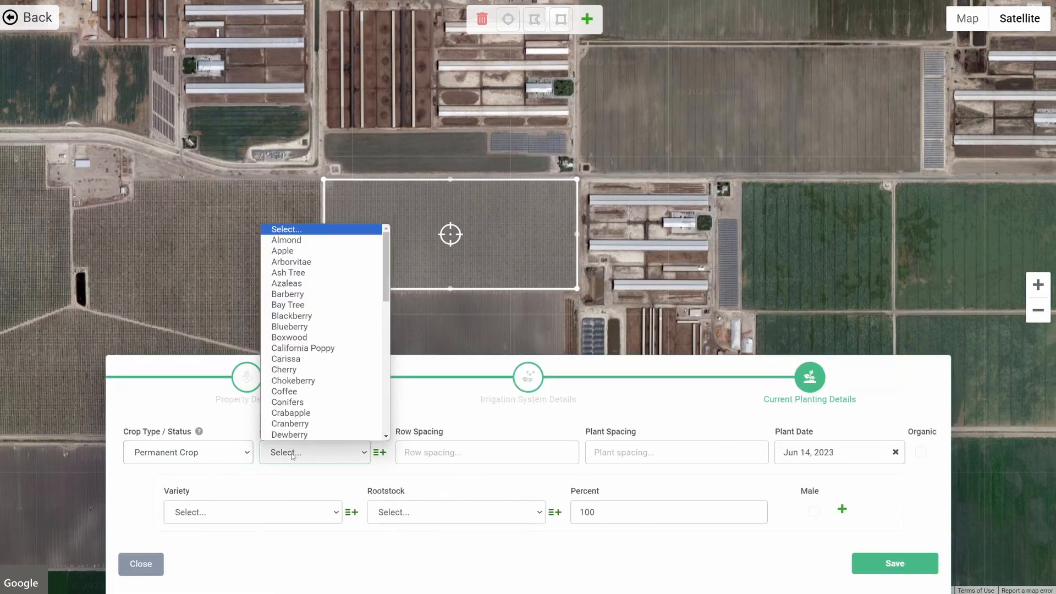
pyautogui.scroll(-1, 297, 314)
pyautogui.scroll(1, 299, 264)
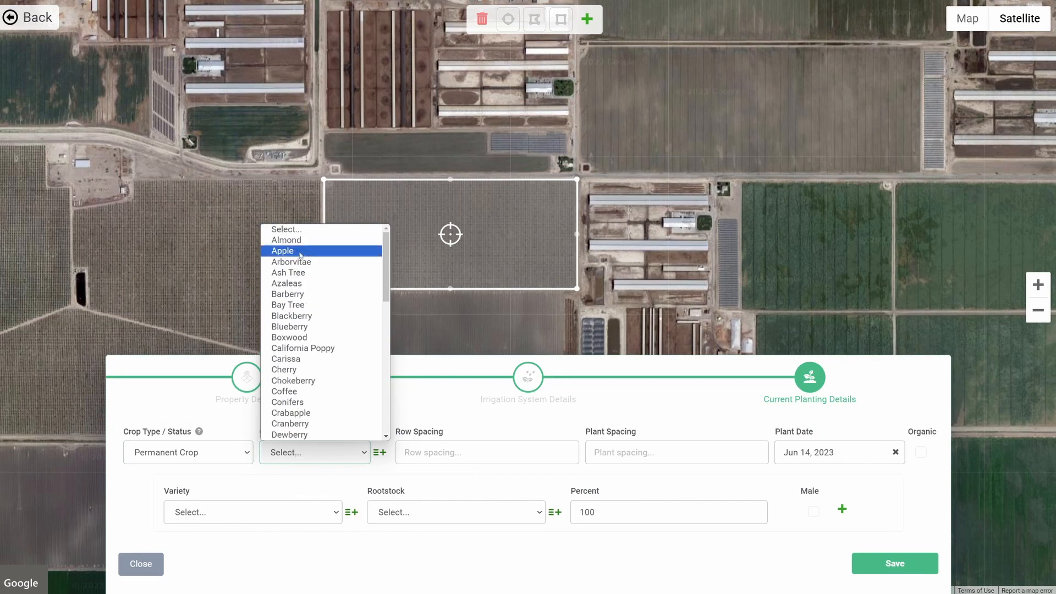
pyautogui.click(287, 240)
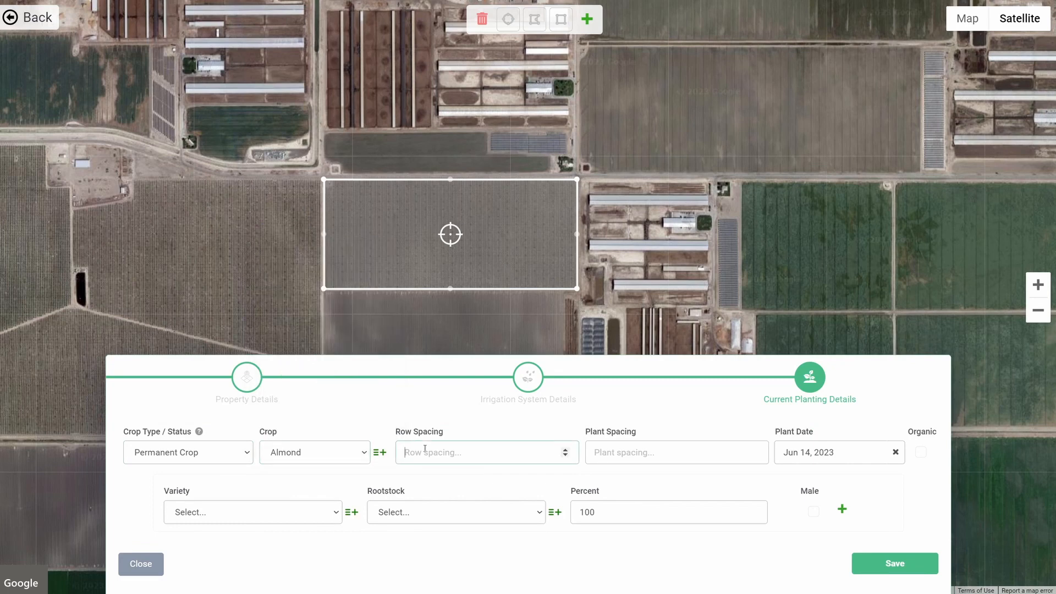
# - Enter a row spacing of 18 and a plant spacing of 16
pyautogui.write('18')
pyautogui.click(613, 451)
pyautogui.write('16')
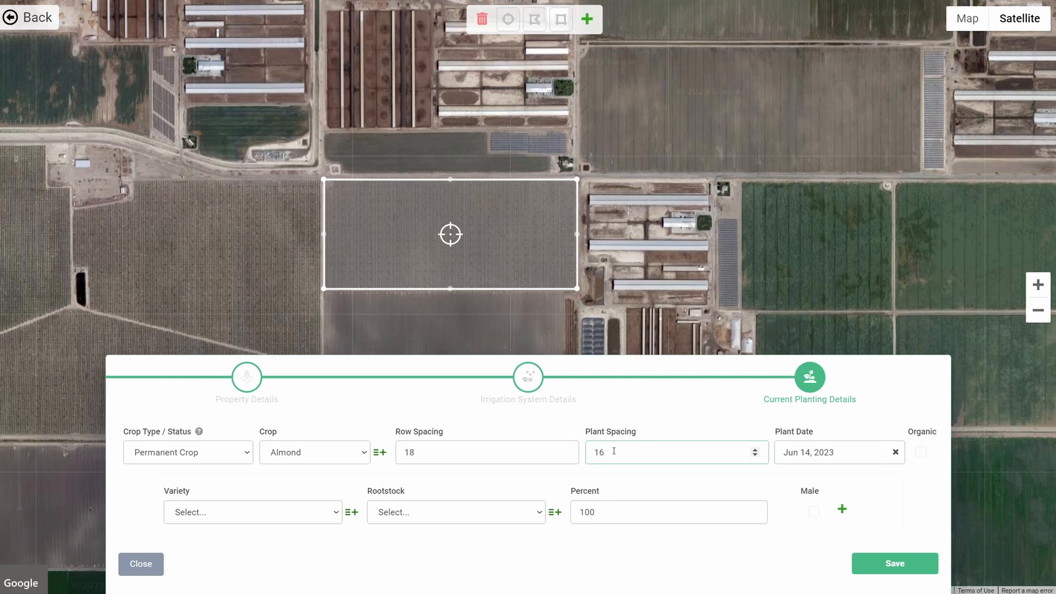
# - Set the plant date to Oct 8, 2020
pyautogui.click(809, 452)
pyautogui.click(920, 272)
pyautogui.click(920, 272)
pyautogui.click(921, 271)
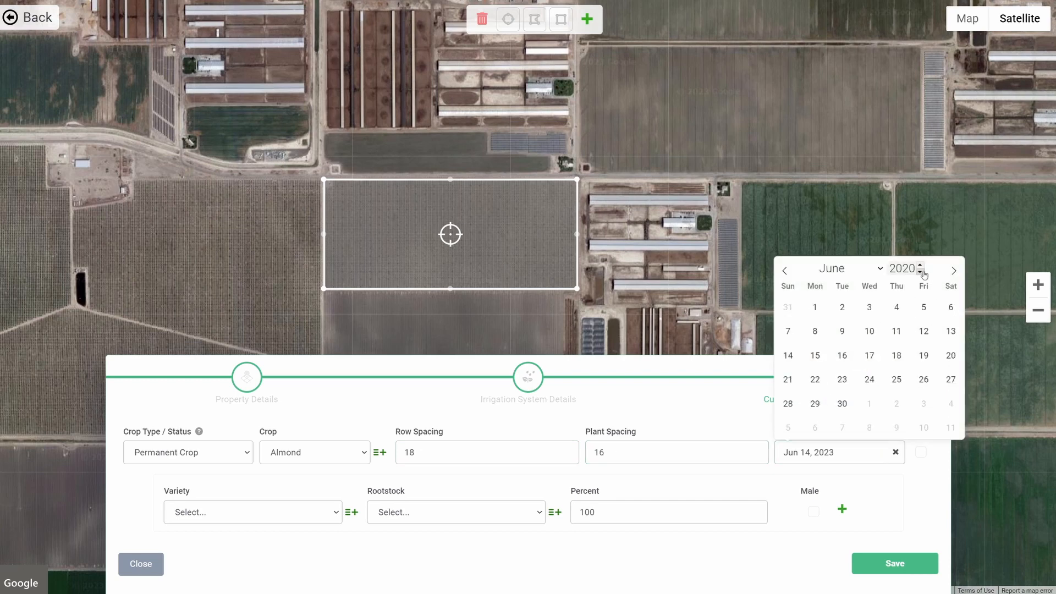
pyautogui.click(858, 268)
pyautogui.click(850, 414)
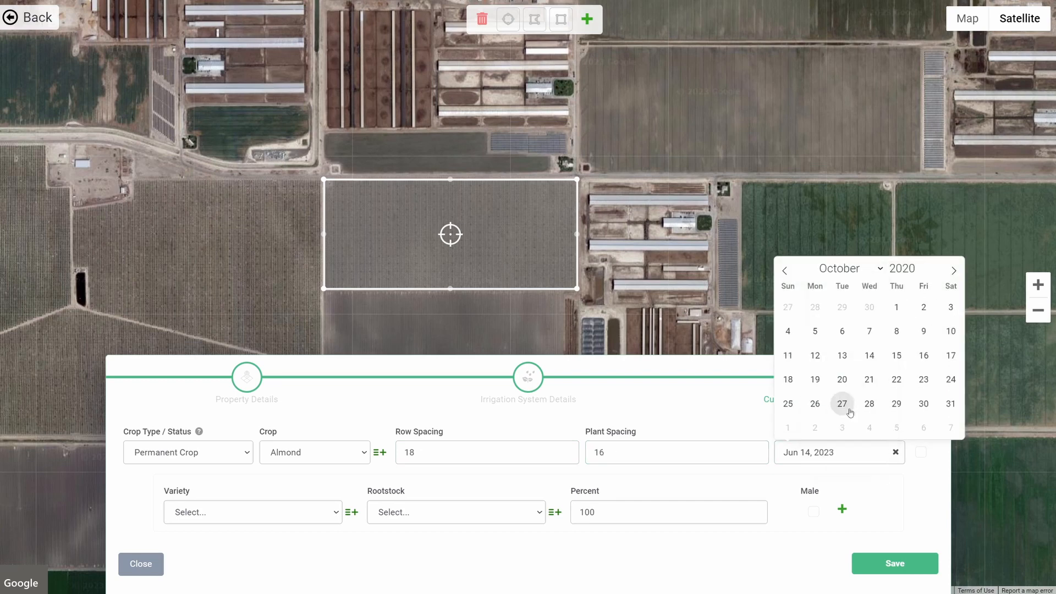
pyautogui.click(897, 331)
# - Choose variety Butte with Viking rootstock for the first planting row
pyautogui.click(246, 516)
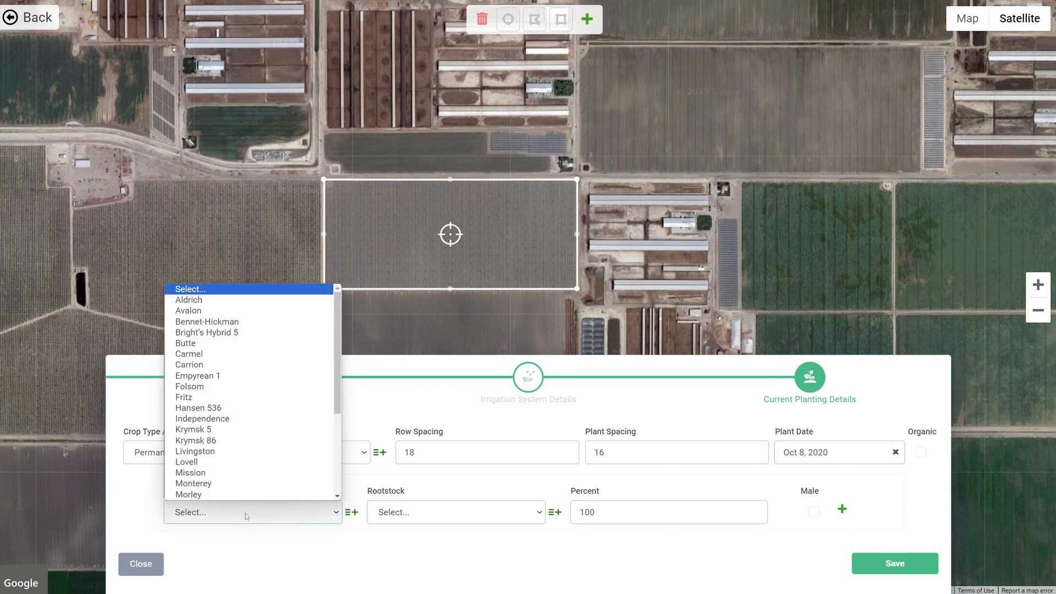
pyautogui.click(248, 343)
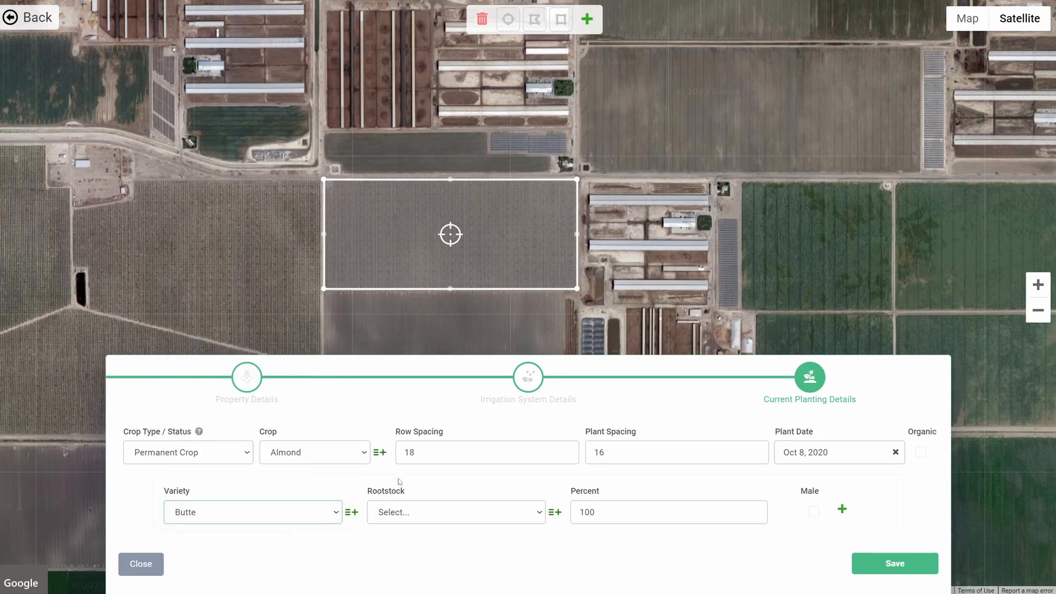
pyautogui.click(416, 512)
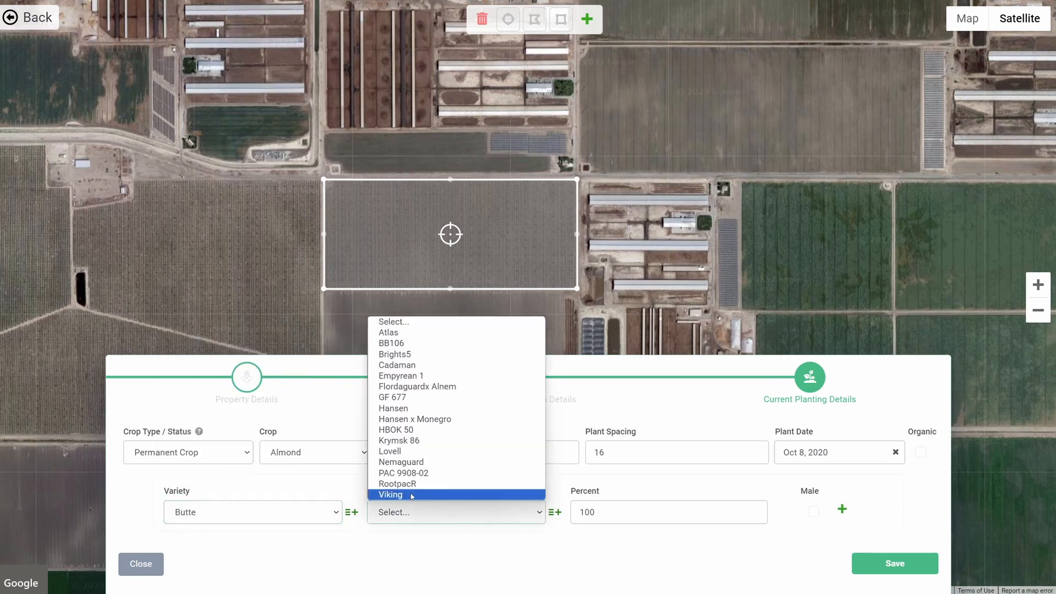
pyautogui.click(412, 495)
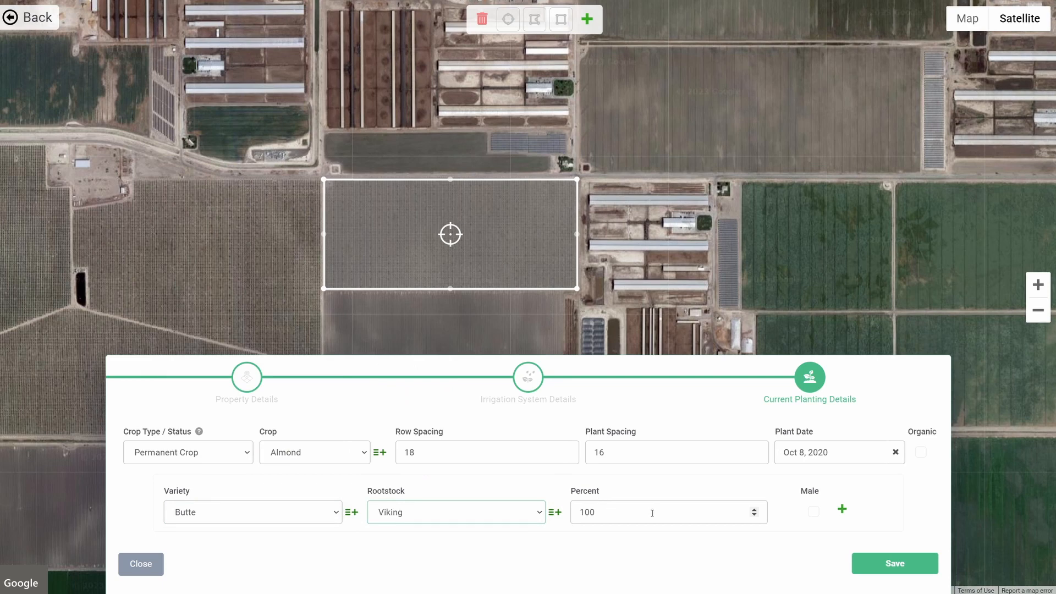
# - Add a second variety row with Monterey on Viking rootstock
pyautogui.click(842, 509)
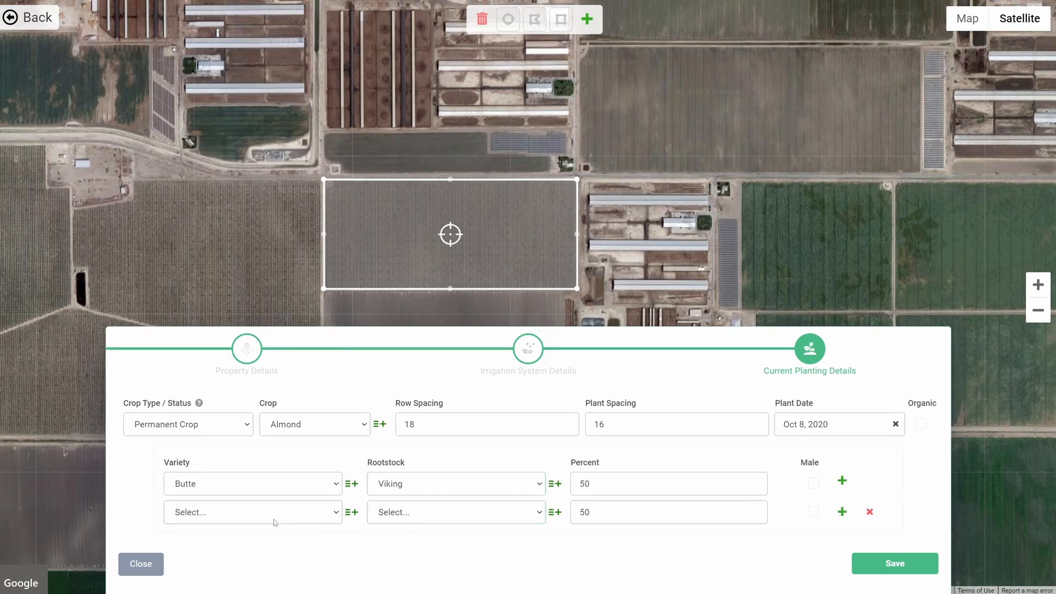
pyautogui.click(253, 513)
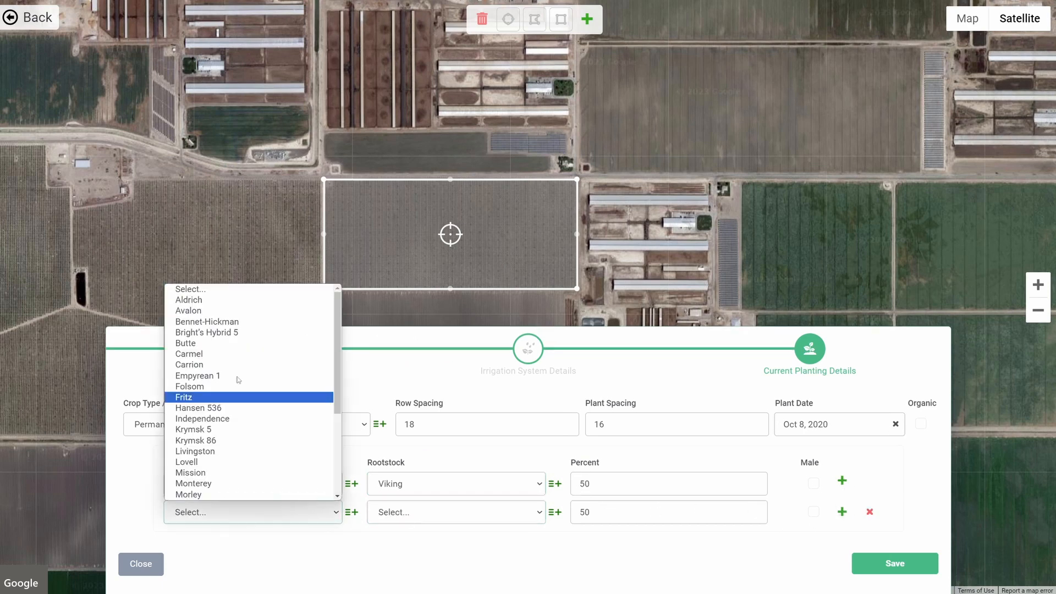
pyautogui.click(212, 483)
pyautogui.click(413, 514)
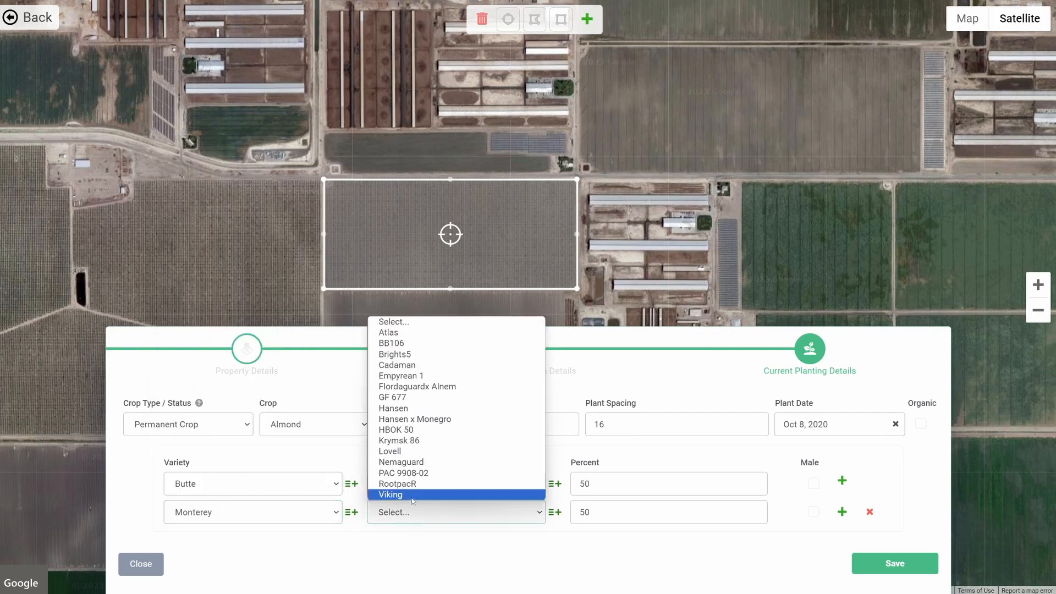
pyautogui.click(413, 499)
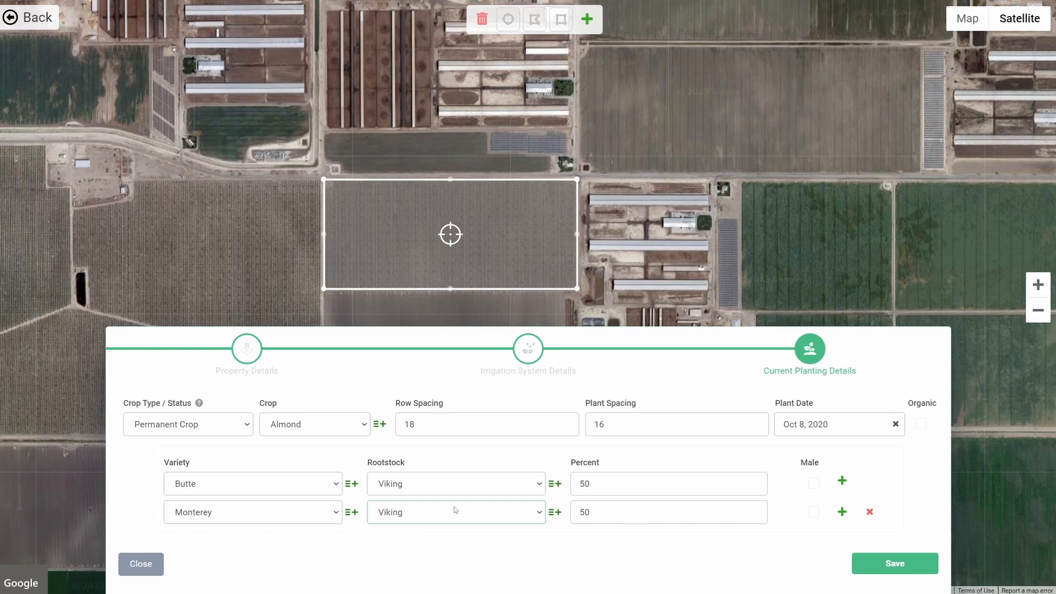
# - Toggle the second row's Male option and save the WR23 field
pyautogui.click(815, 513)
pyautogui.click(816, 513)
pyautogui.click(872, 562)
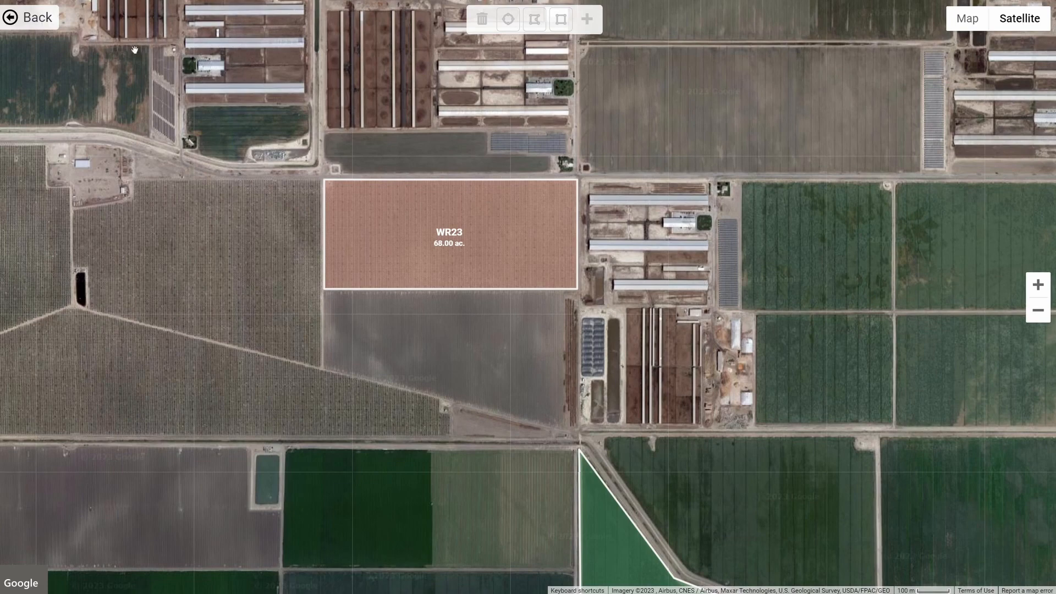
# - Return to the main dashboard and browse the Permanent Crops, Produce Crops and Row Crops menu sections
pyautogui.click(36, 18)
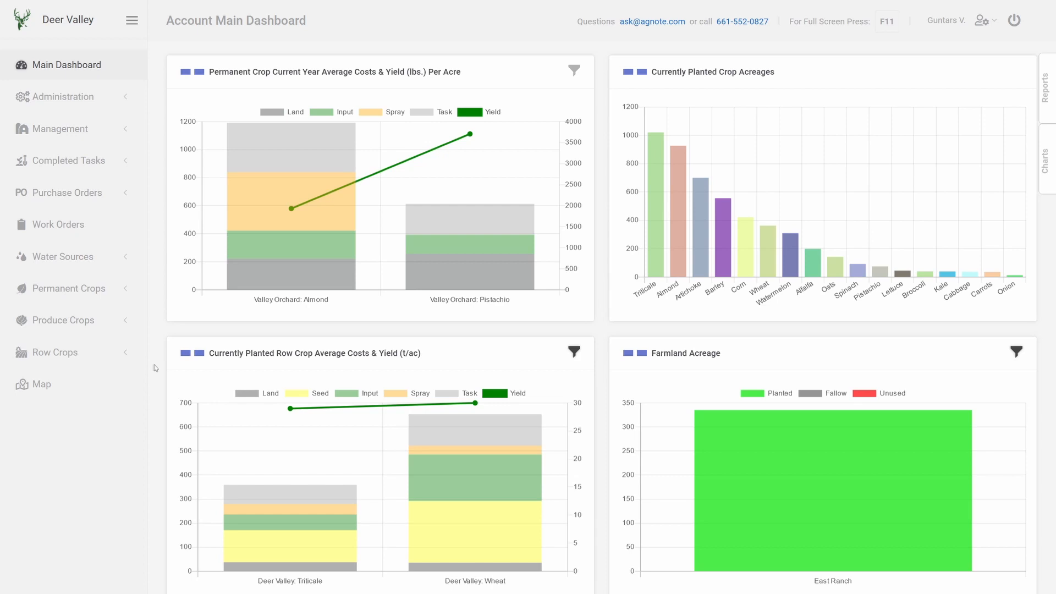
pyautogui.click(105, 292)
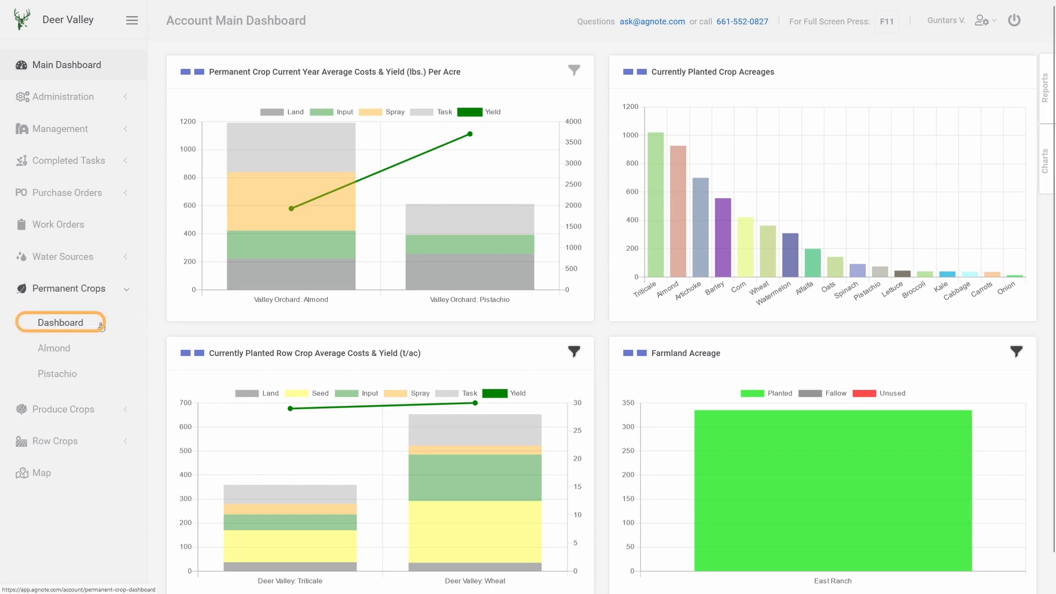
pyautogui.click(79, 411)
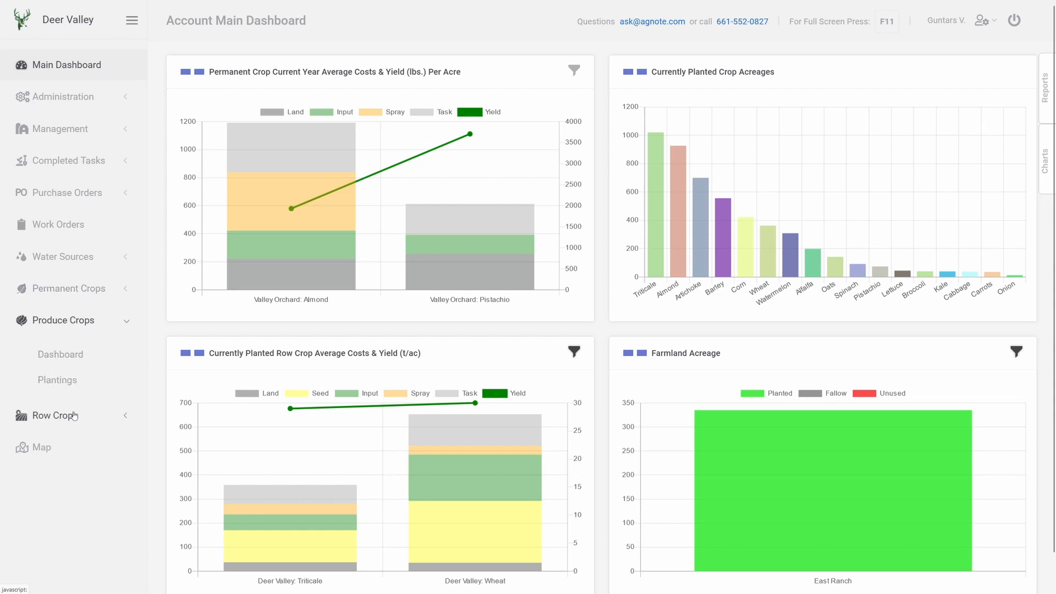
pyautogui.click(76, 364)
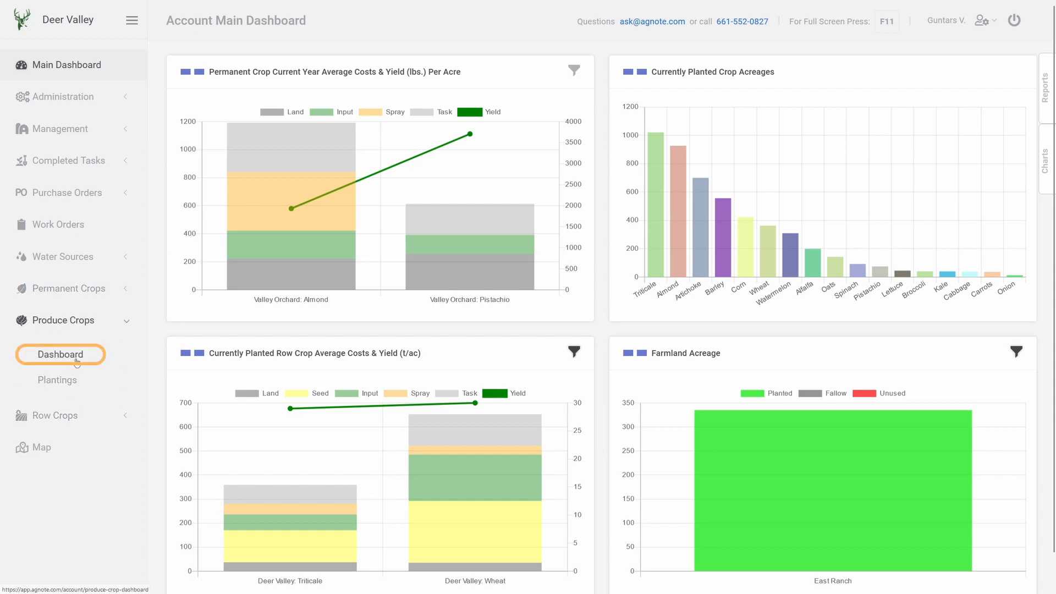
pyautogui.click(74, 415)
pyautogui.click(76, 388)
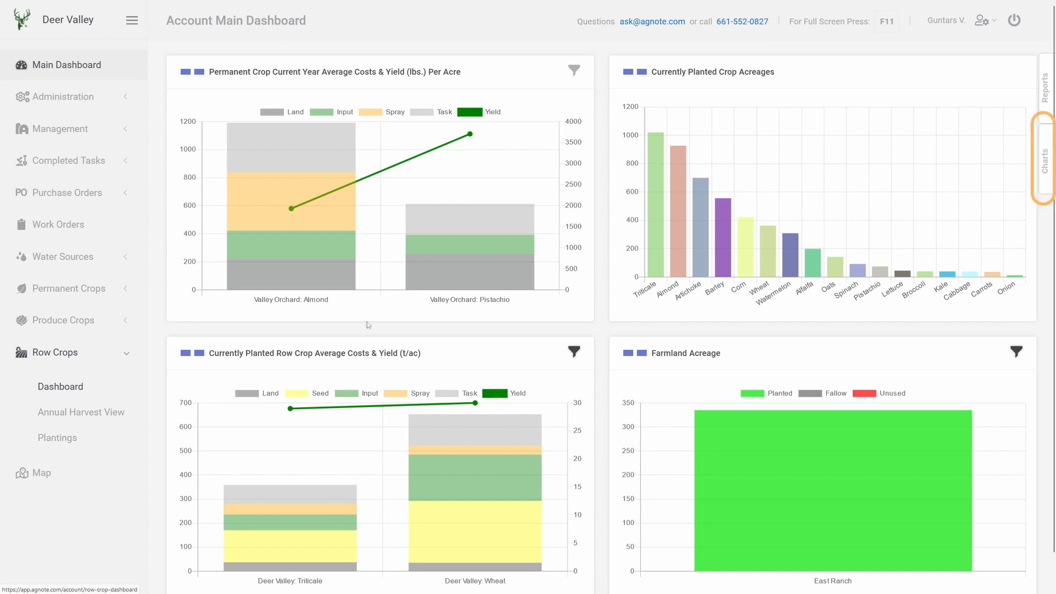
# - Reorder the dashboard charts so Currently Planted Crop Acreages comes first, hide Farmland Acreage, and save the chart settings
pyautogui.click(1048, 176)
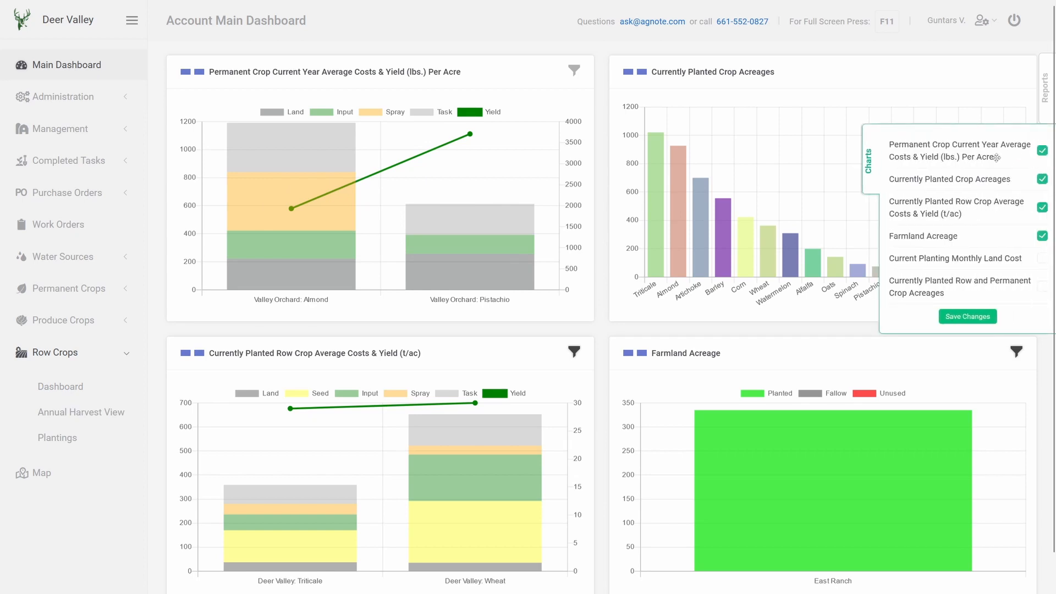
pyautogui.moveTo(997, 156); pyautogui.dragTo(998, 179)
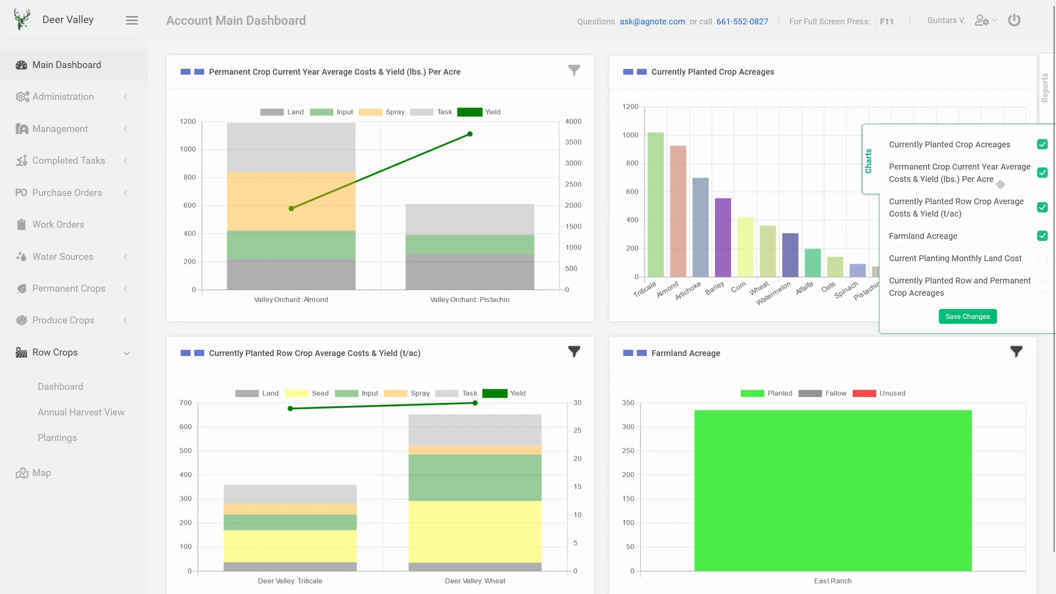
pyautogui.click(1044, 238)
pyautogui.click(965, 318)
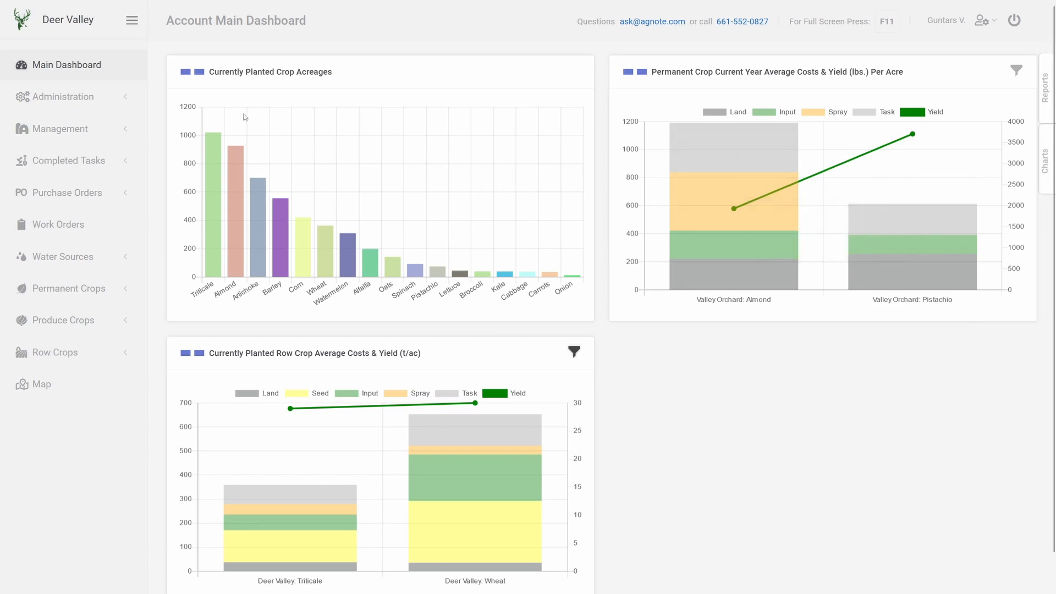
# - Expand the Currently Planted Crop Acreages chart to full width and shrink it back
pyautogui.click(200, 73)
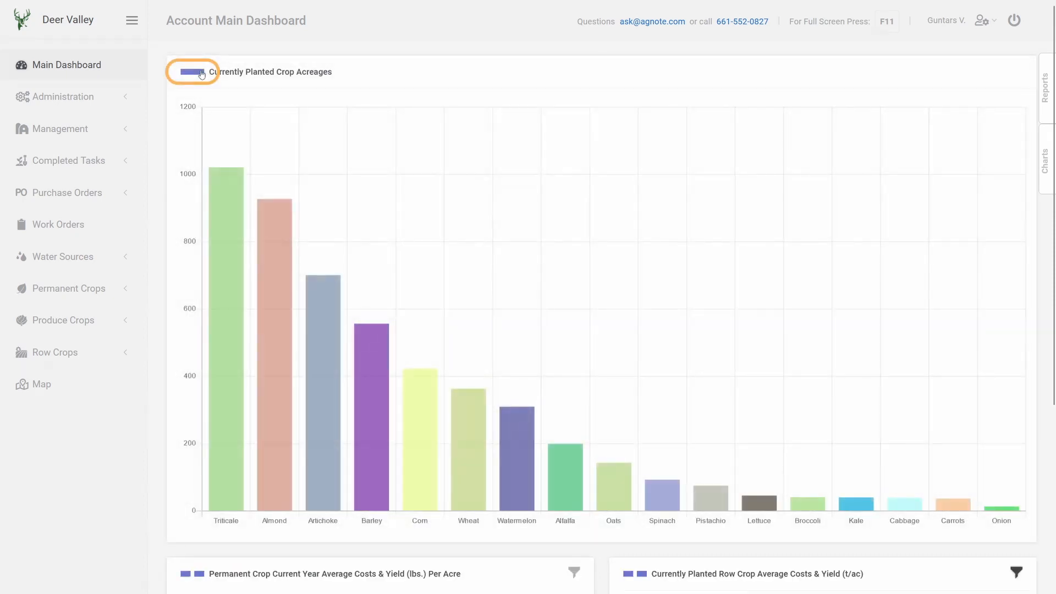
pyautogui.click(200, 73)
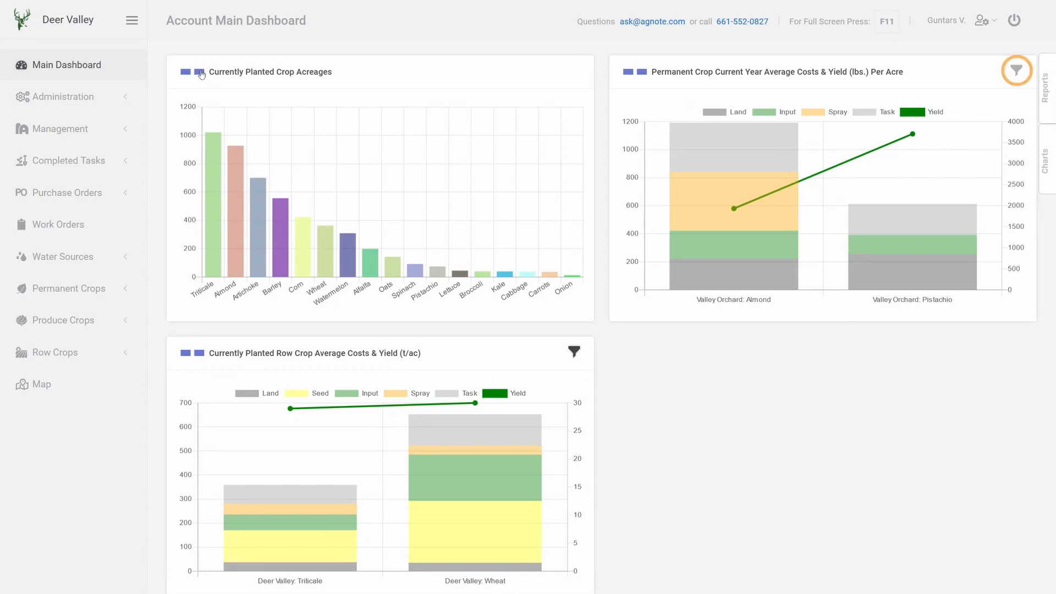
# - Filter the permanent crop costs and yield chart to show only Valley Orchard: Almond
pyautogui.click(1017, 71)
pyautogui.click(967, 71)
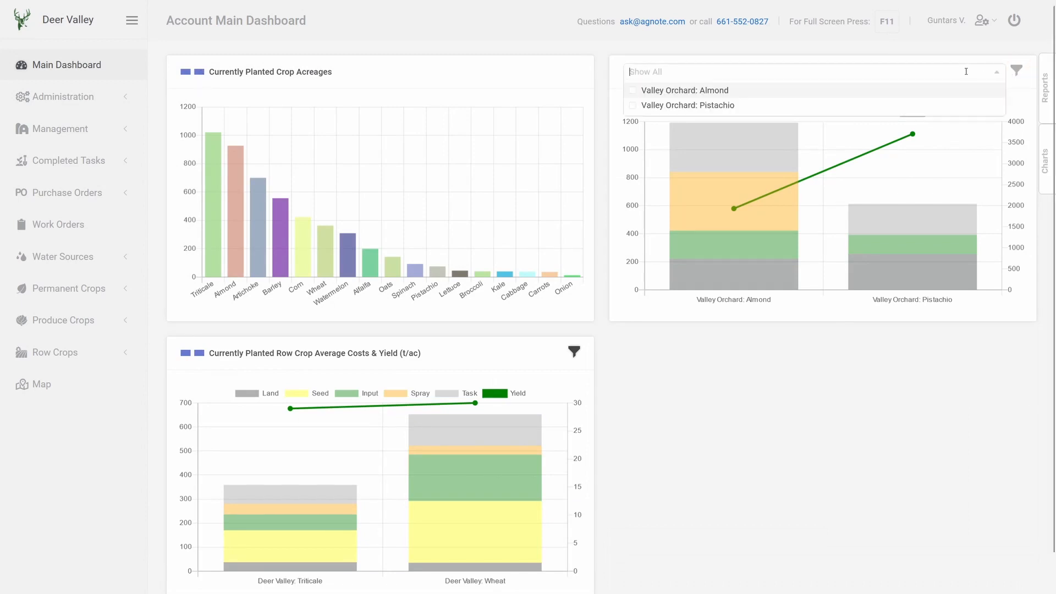
pyautogui.click(944, 90)
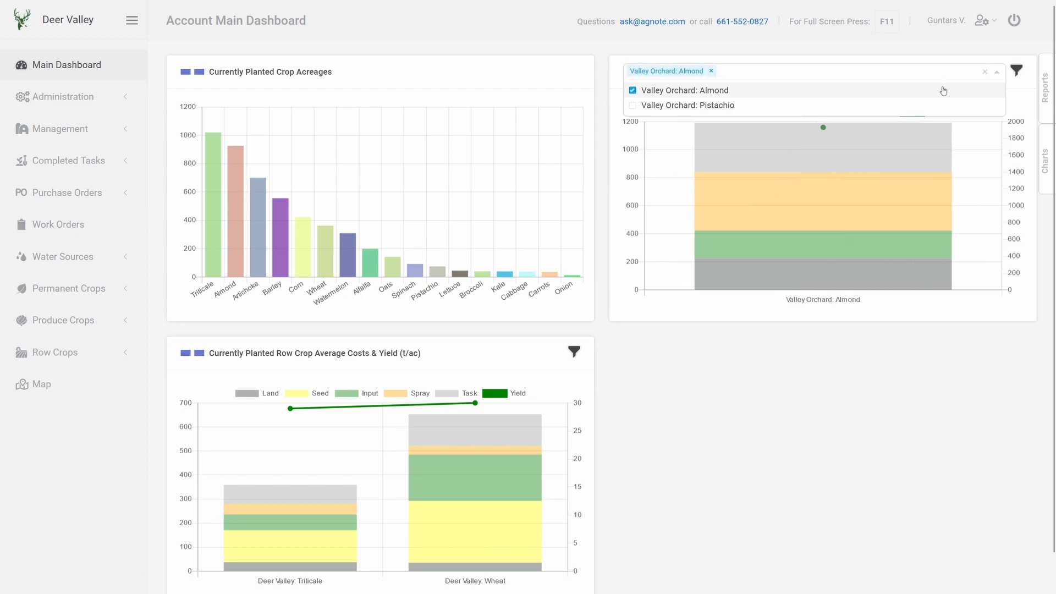
pyautogui.click(1017, 73)
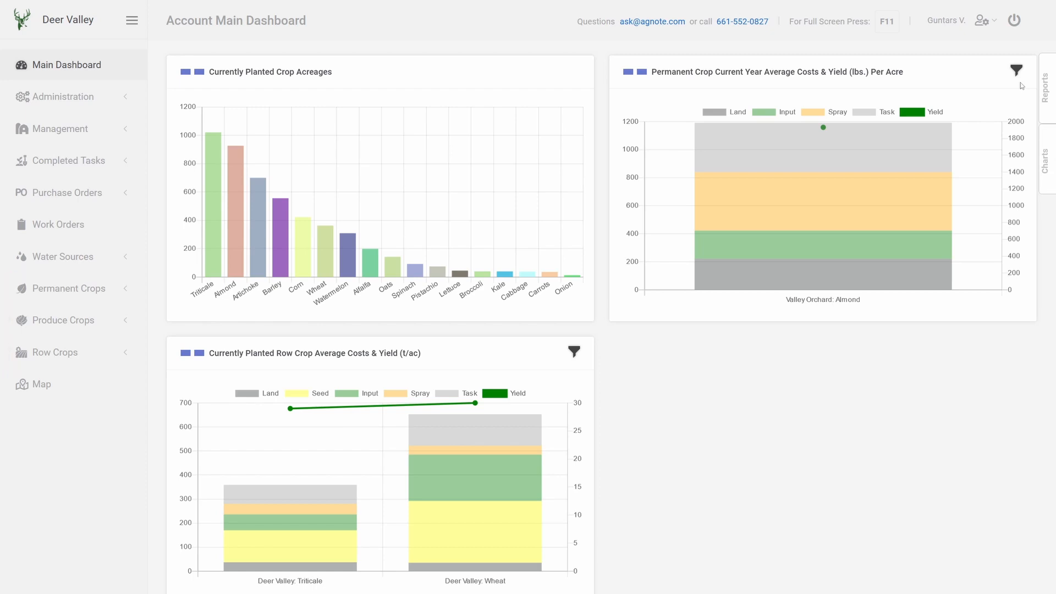
# - Open the row crop Plantings list and view field 202's current input and spray records
pyautogui.click(124, 354)
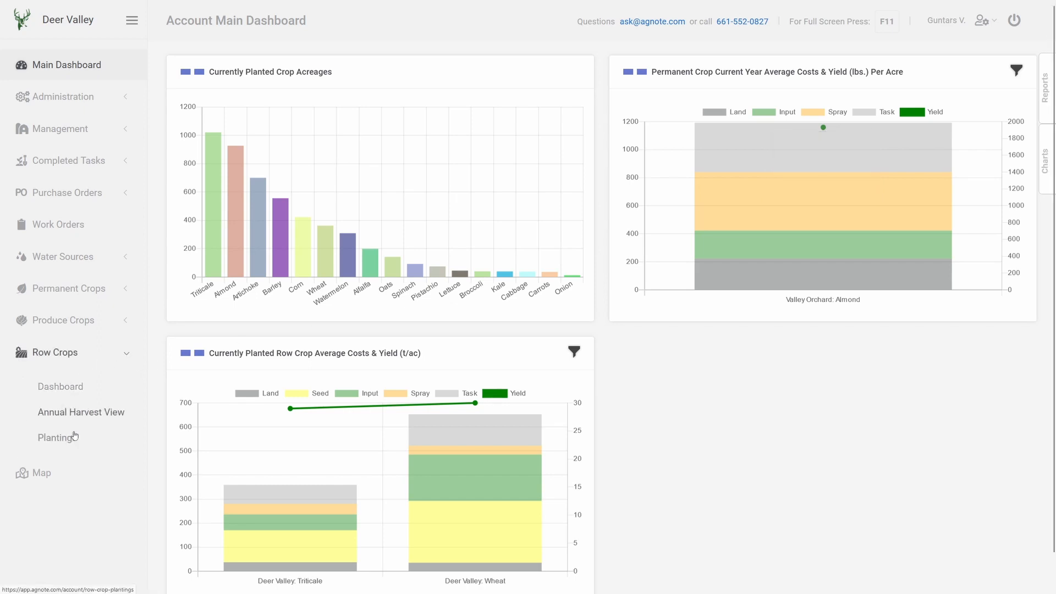
pyautogui.click(57, 438)
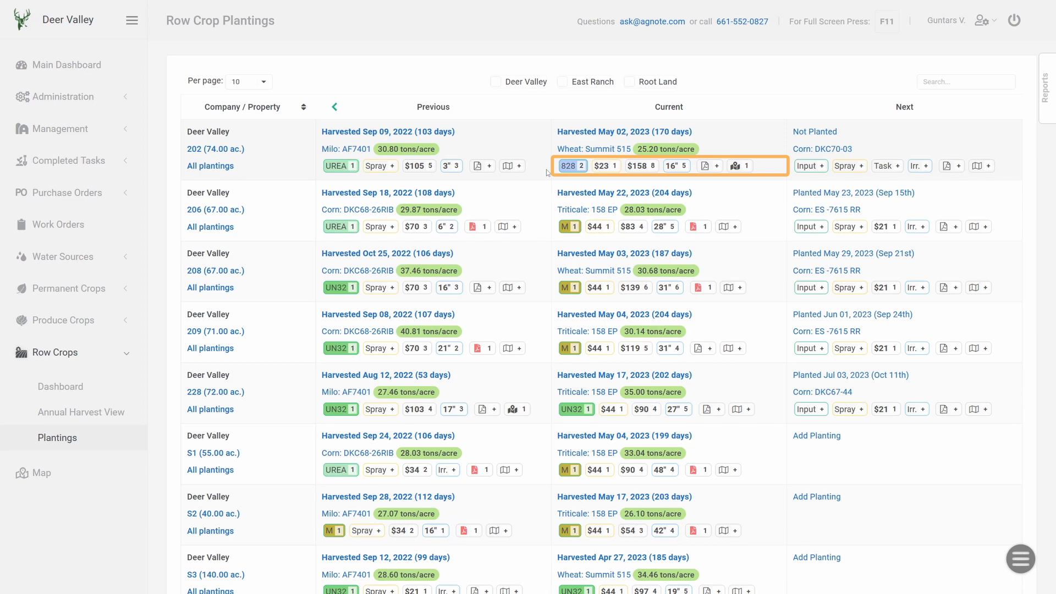
pyautogui.click(569, 167)
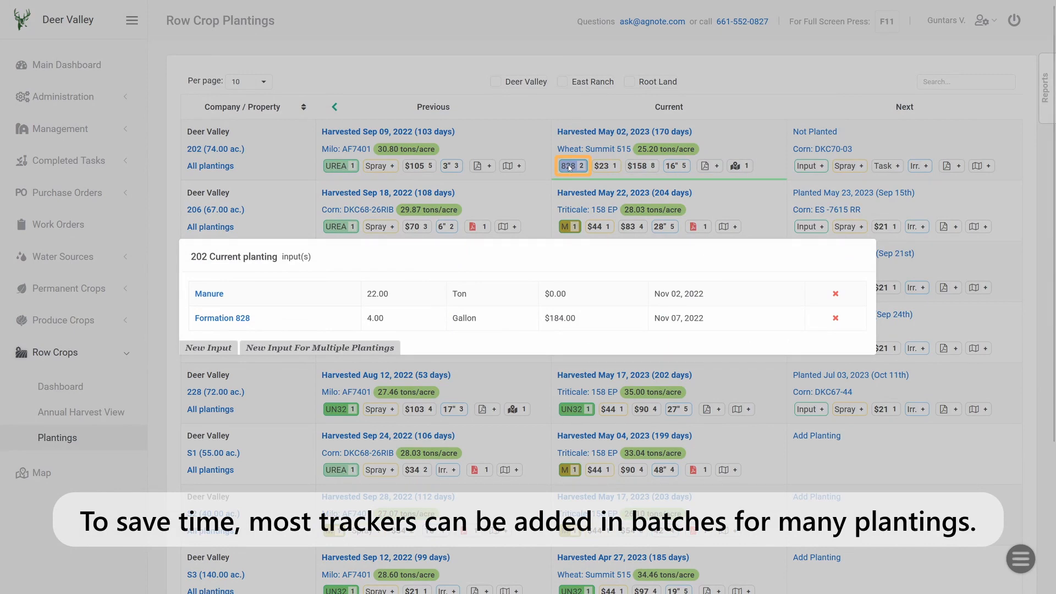
pyautogui.click(570, 169)
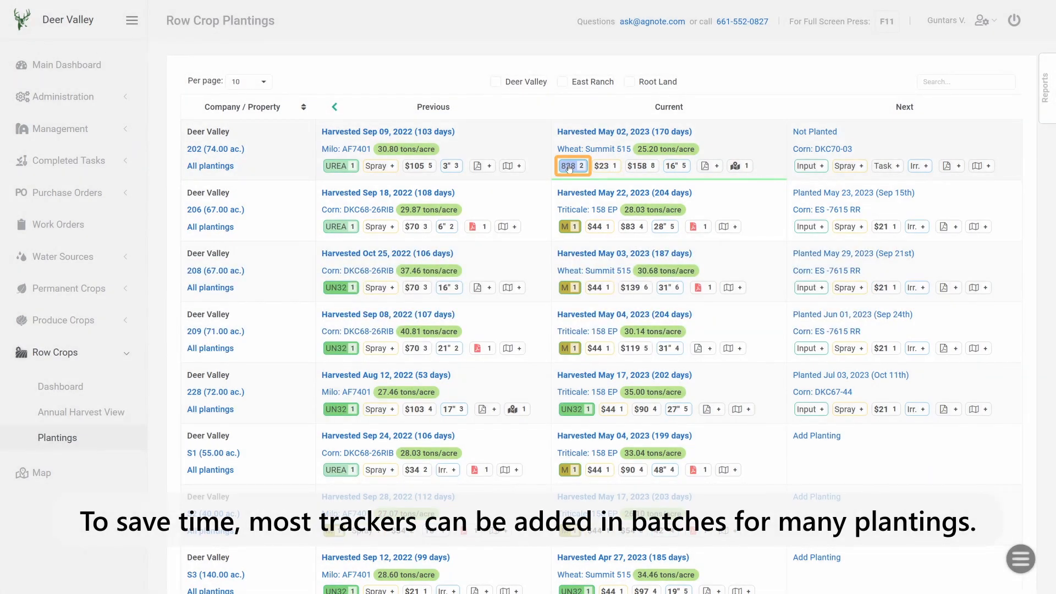
pyautogui.click(605, 168)
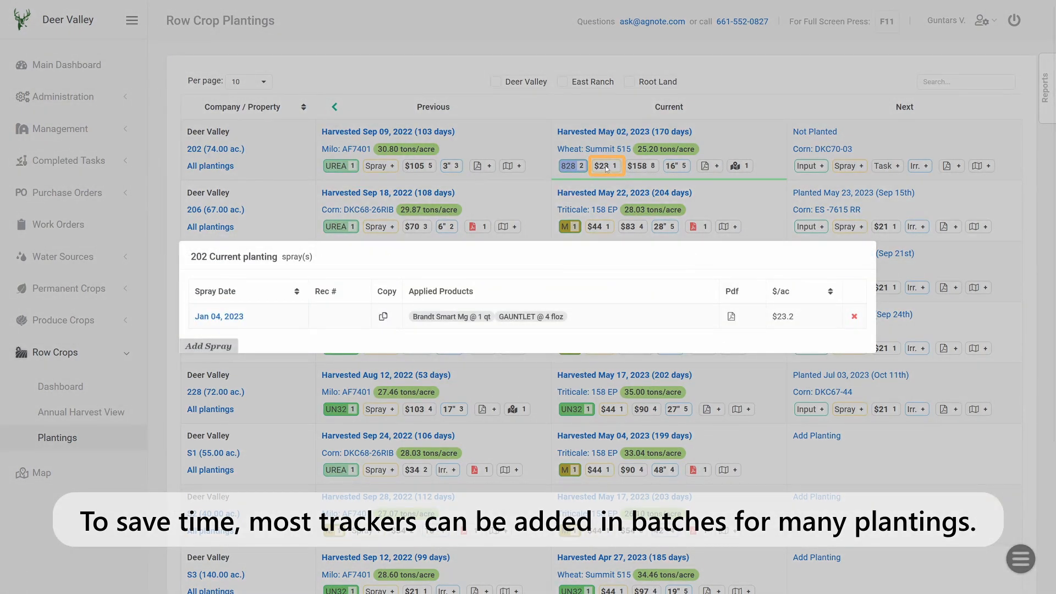
pyautogui.click(606, 168)
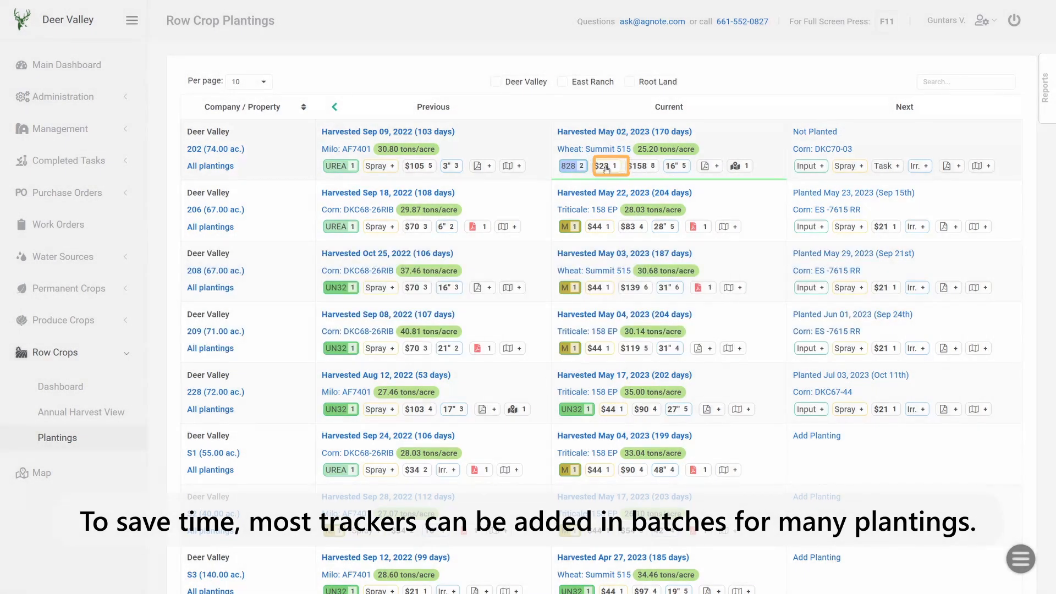
# - Inspect field 202's completed tasks, irrigation and scouting records and field 206's attached files
pyautogui.click(639, 168)
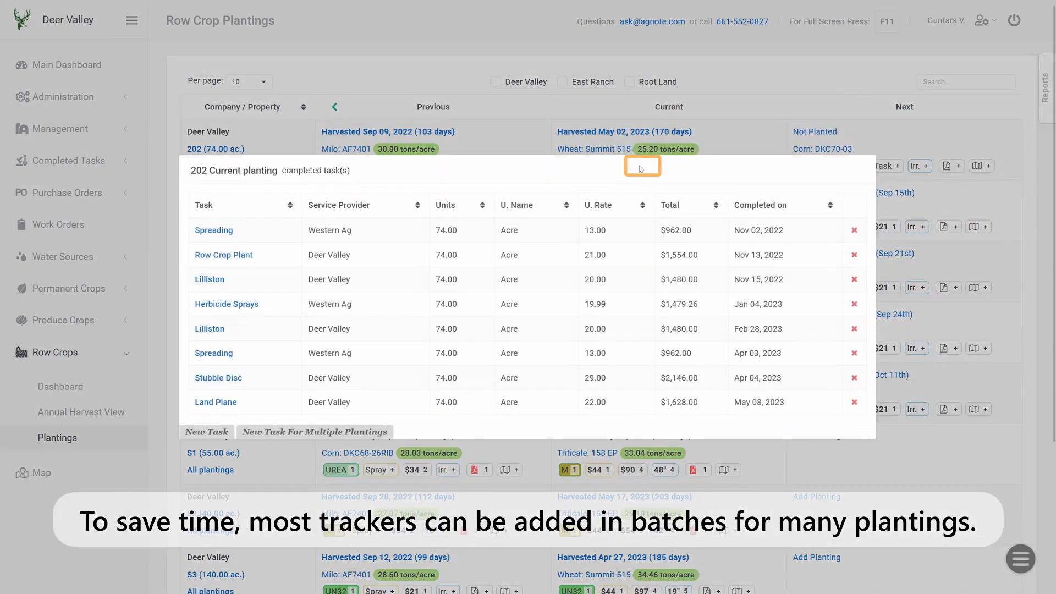
pyautogui.click(639, 165)
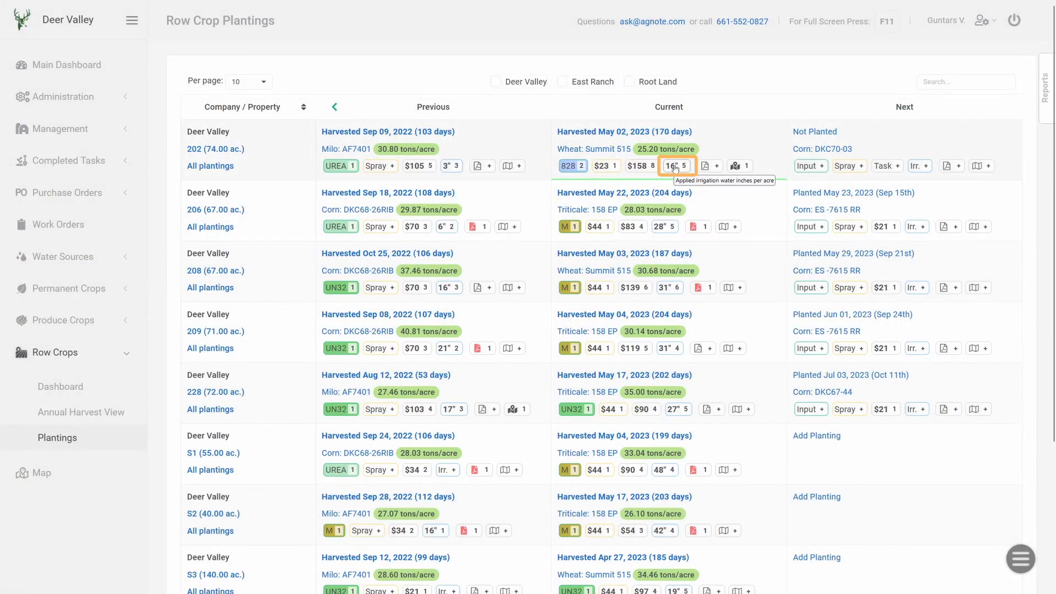
pyautogui.click(676, 168)
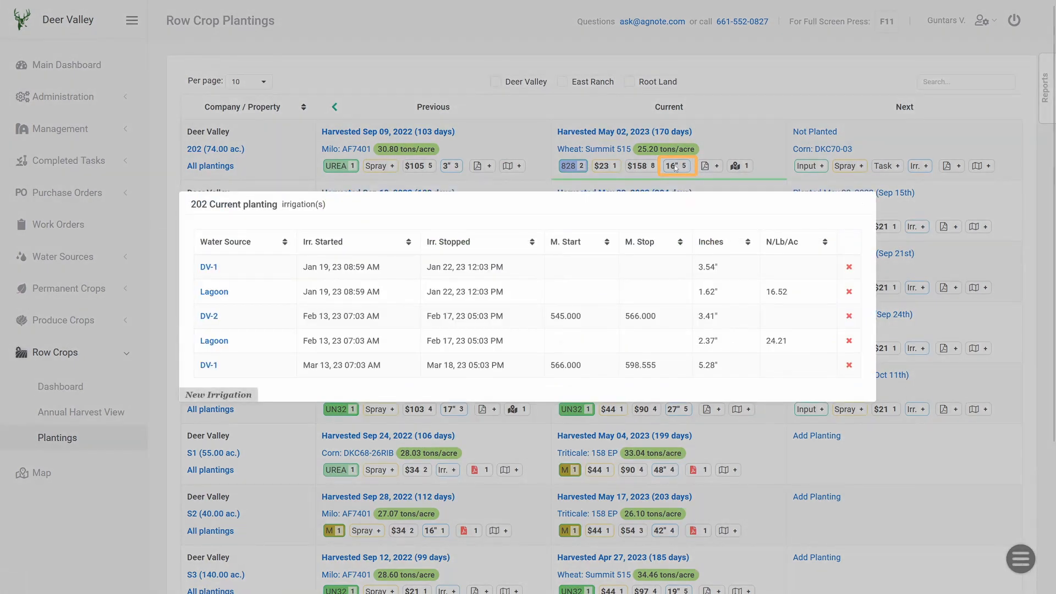
pyautogui.click(676, 168)
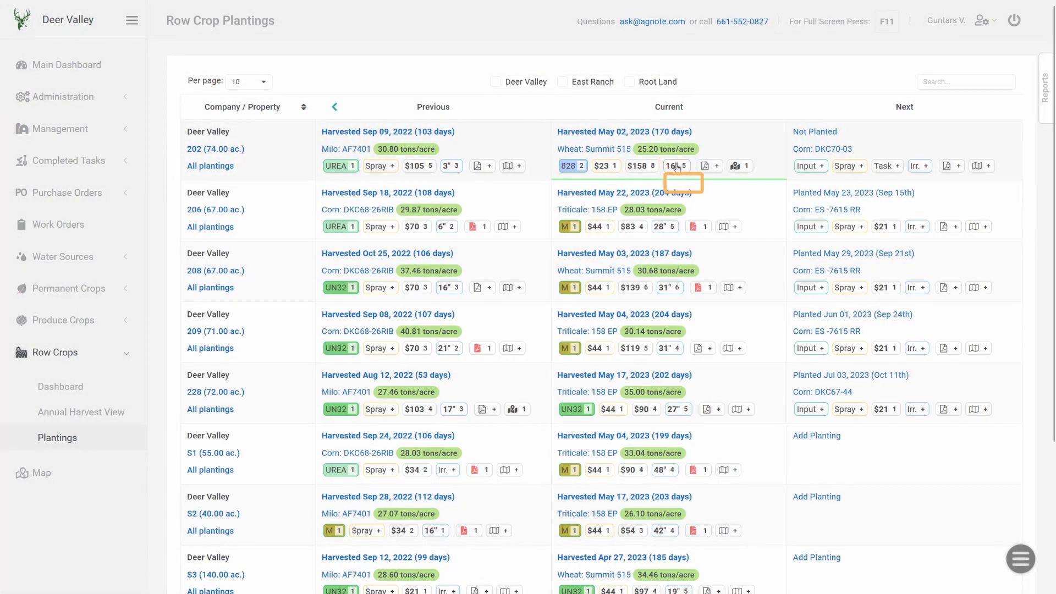
pyautogui.click(696, 228)
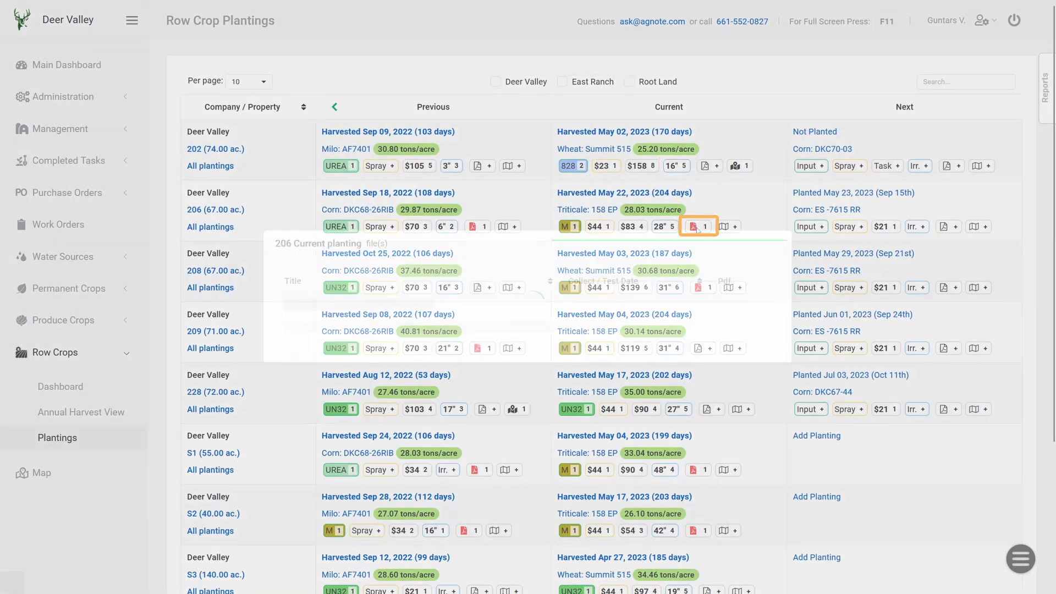
pyautogui.click(697, 228)
pyautogui.click(737, 167)
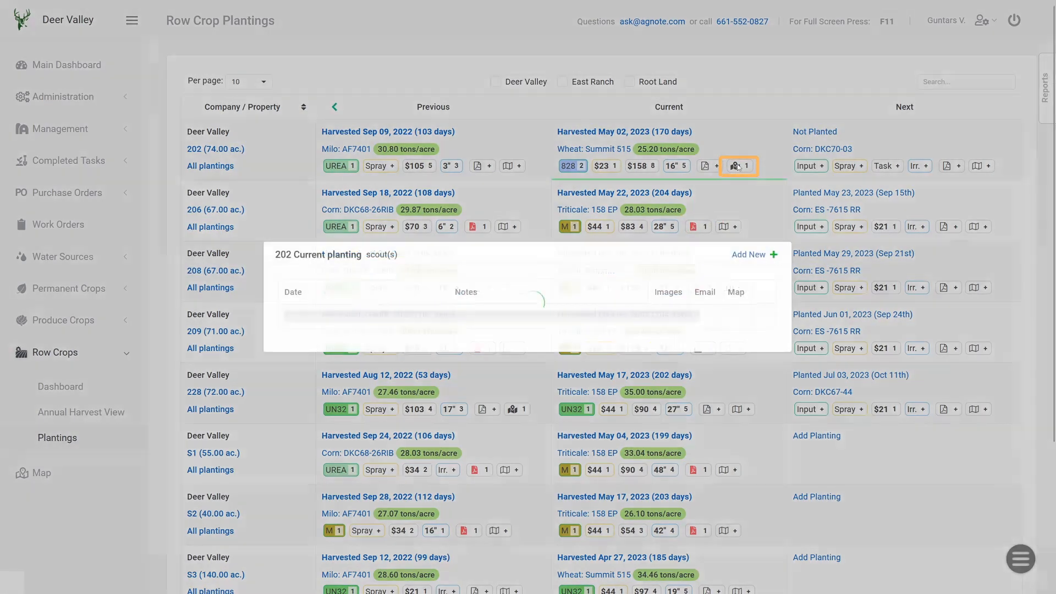
pyautogui.click(738, 167)
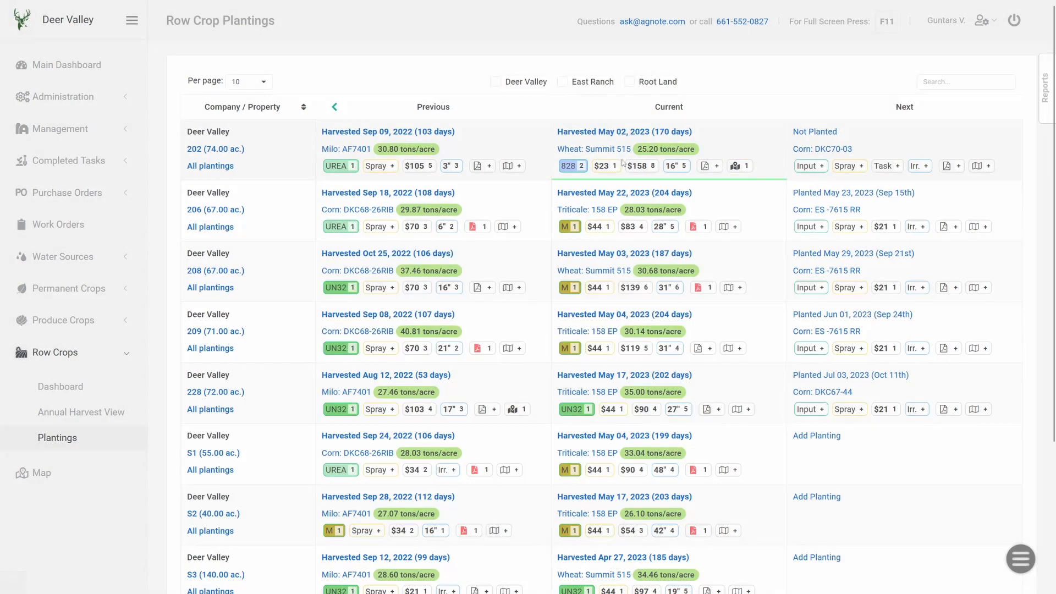
# - View the full planting history of field 202
pyautogui.click(224, 167)
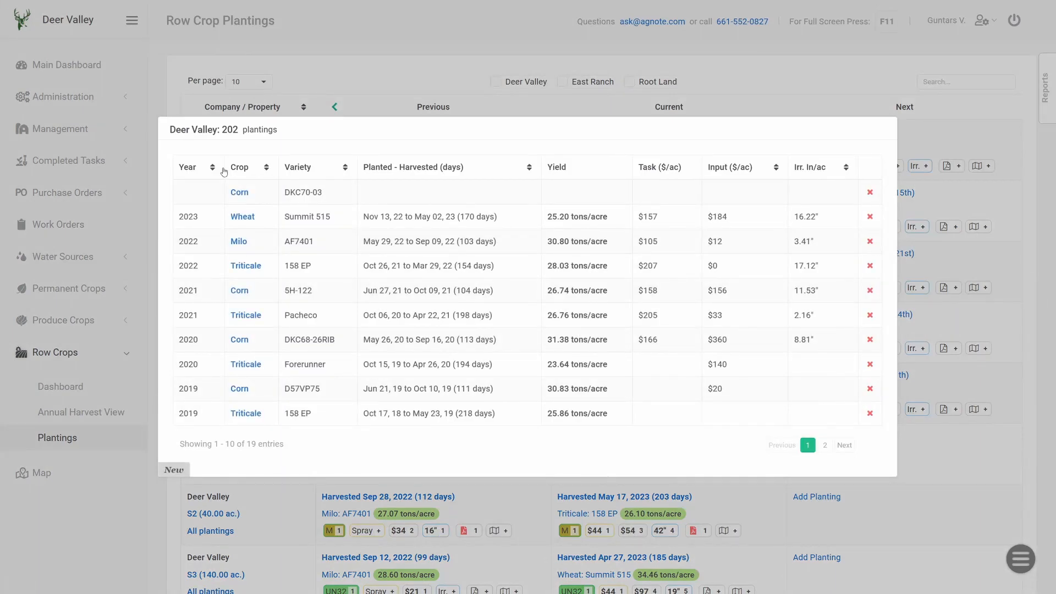
pyautogui.press('Escape')
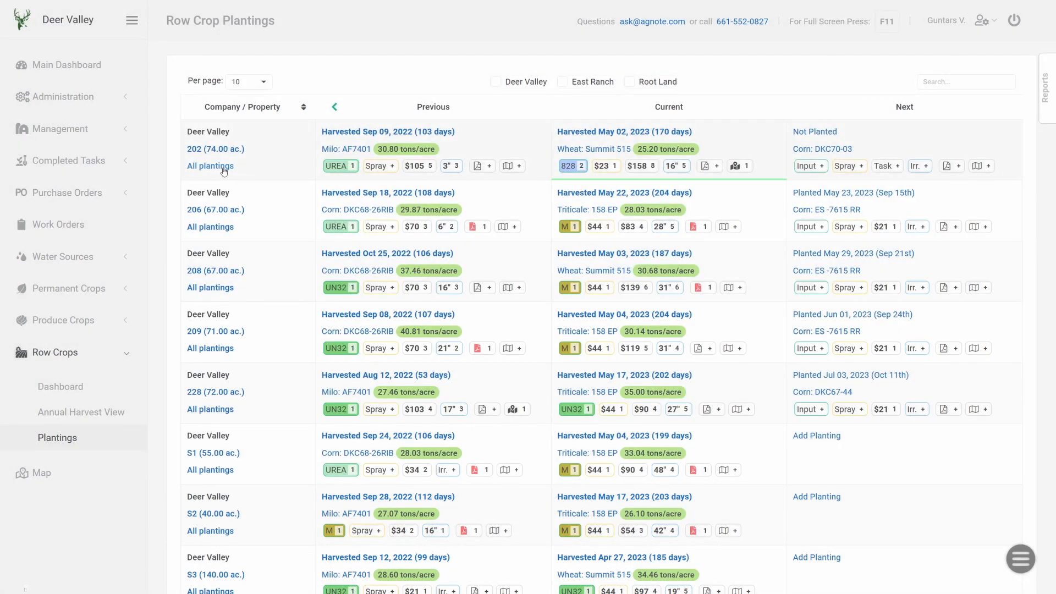
pyautogui.click(224, 151)
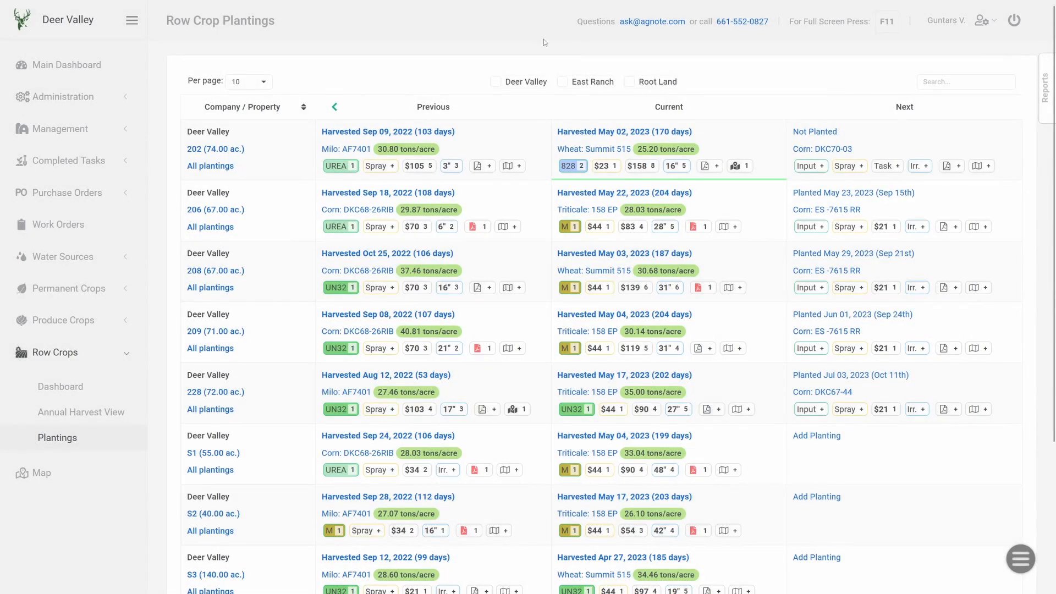
# - Browse earlier planting seasons and toggle the East Ranch company filter on and off
pyautogui.click(334, 109)
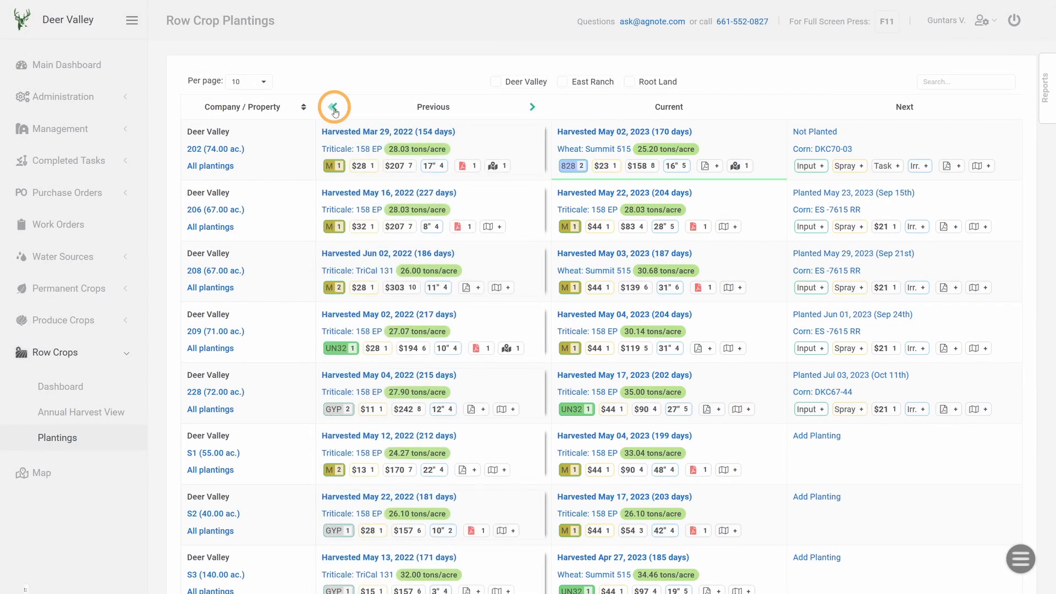
pyautogui.click(334, 109)
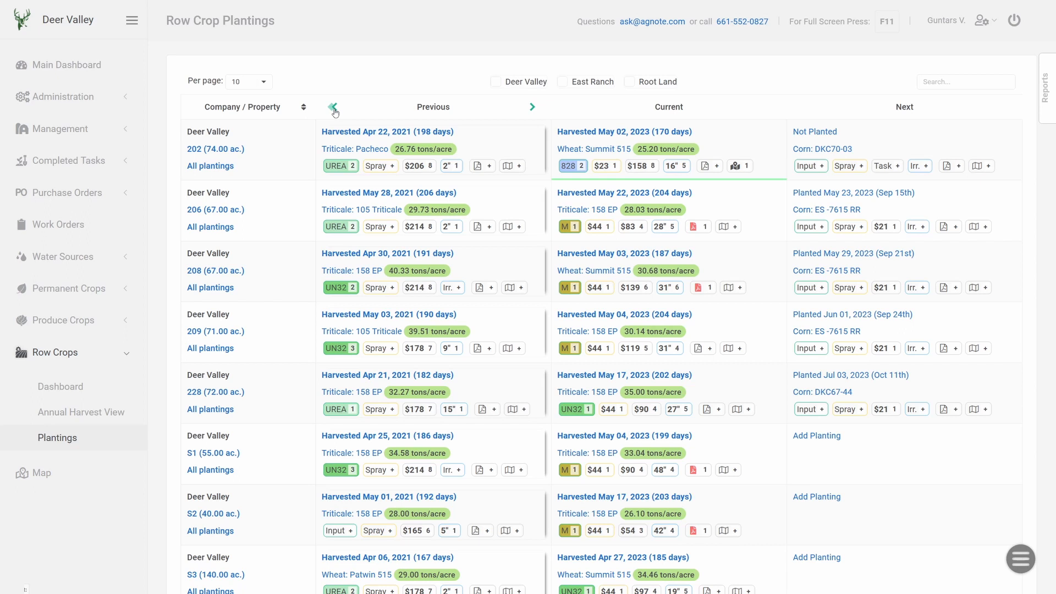
pyautogui.click(563, 82)
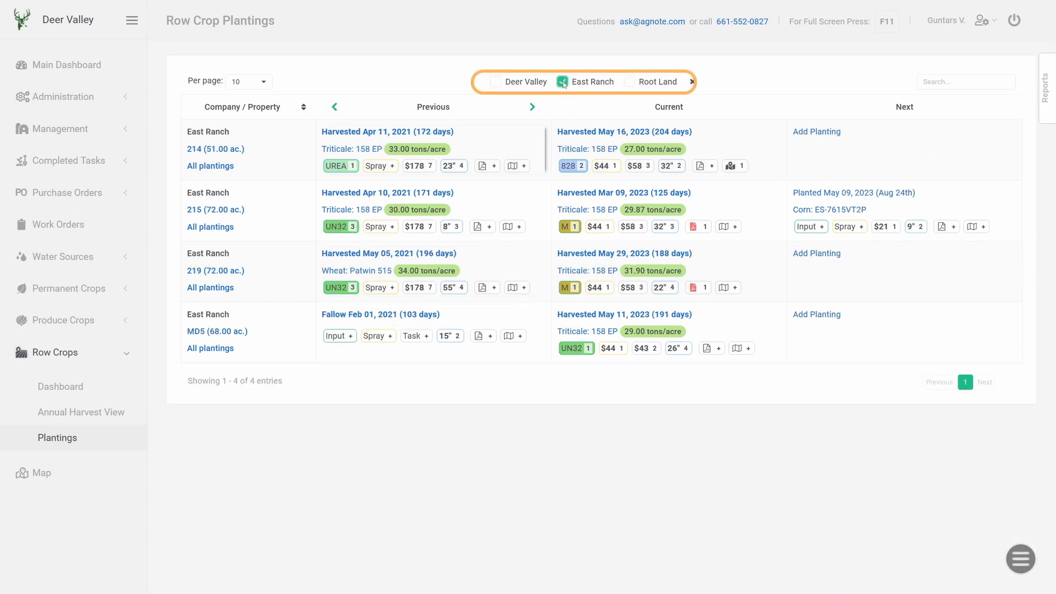
pyautogui.click(563, 81)
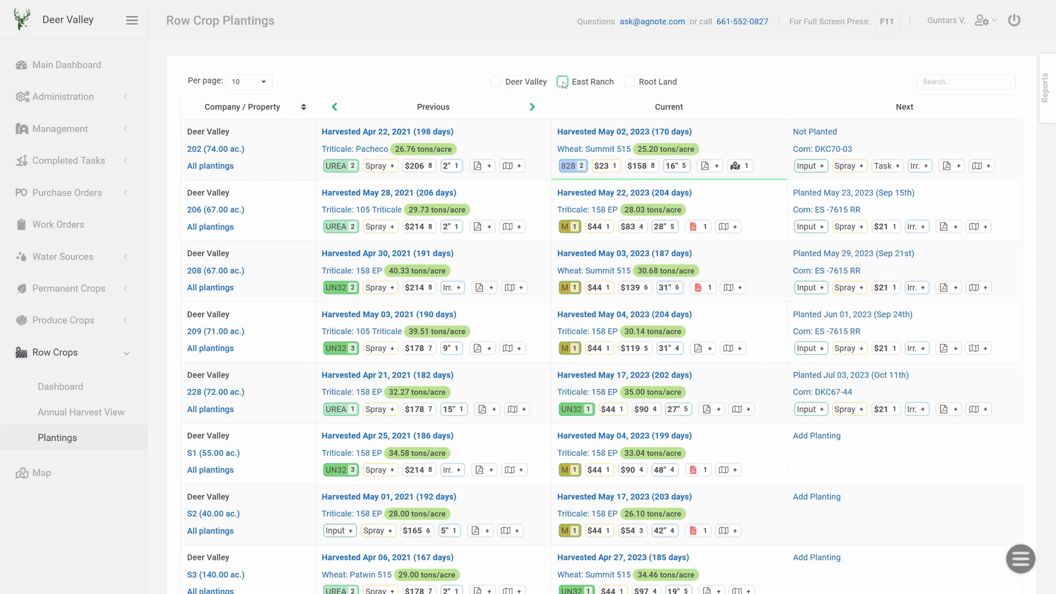
pyautogui.click(532, 107)
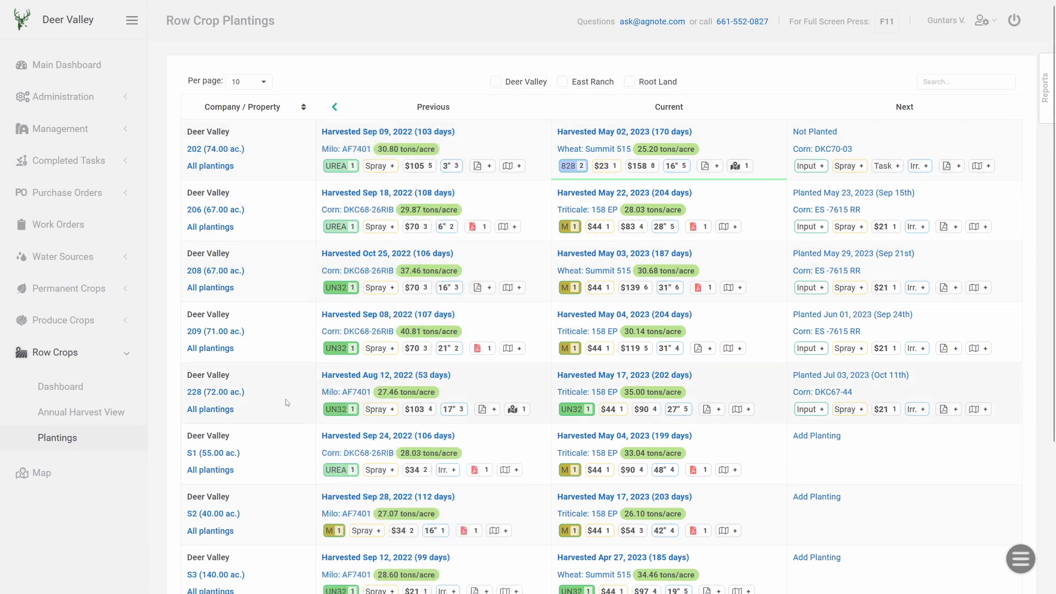
# - Open the row crop Annual Harvest View and switch it to 2022
pyautogui.click(92, 417)
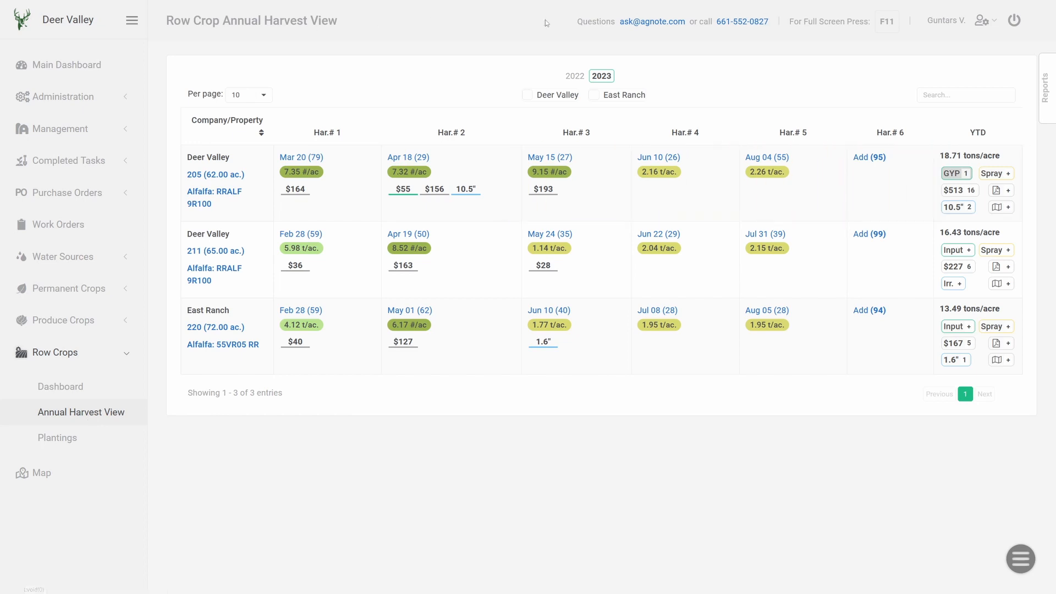
pyautogui.click(576, 77)
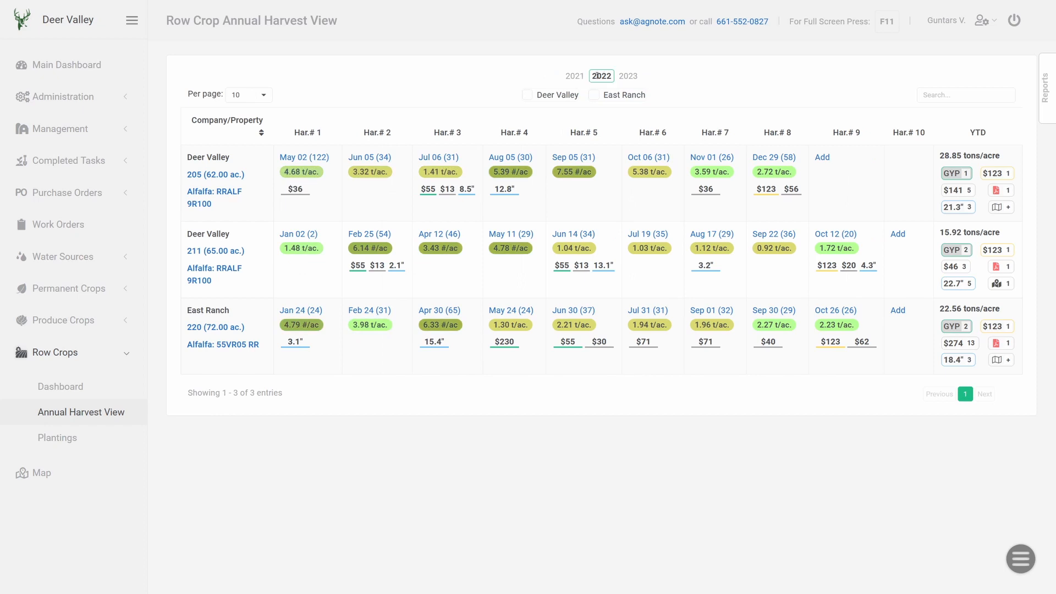
# - Open the produce crop plantings and view field FT1's lettuce block on the map
pyautogui.click(80, 322)
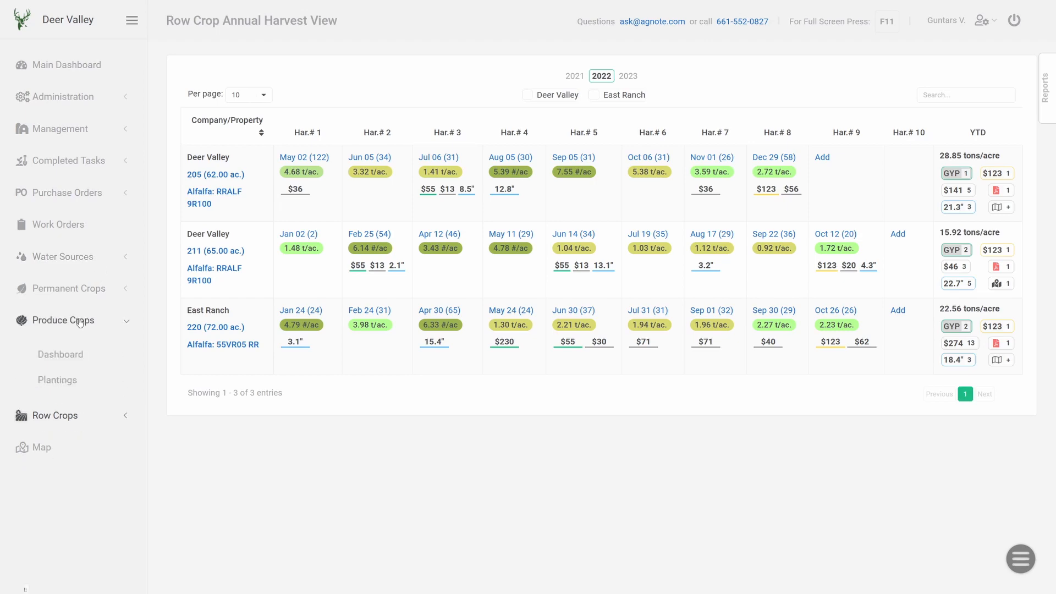
pyautogui.click(57, 380)
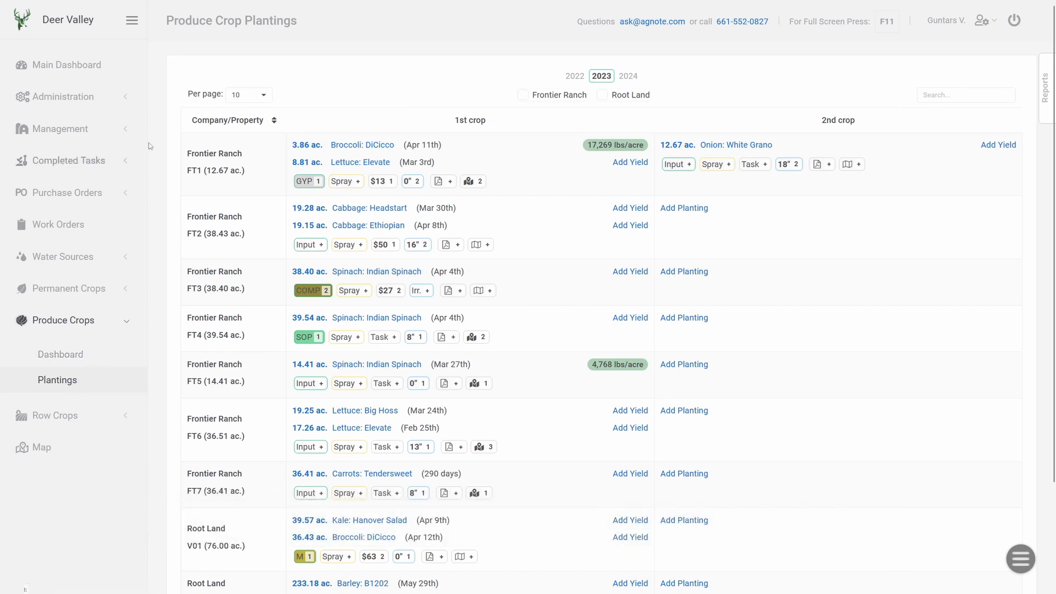
pyautogui.click(313, 161)
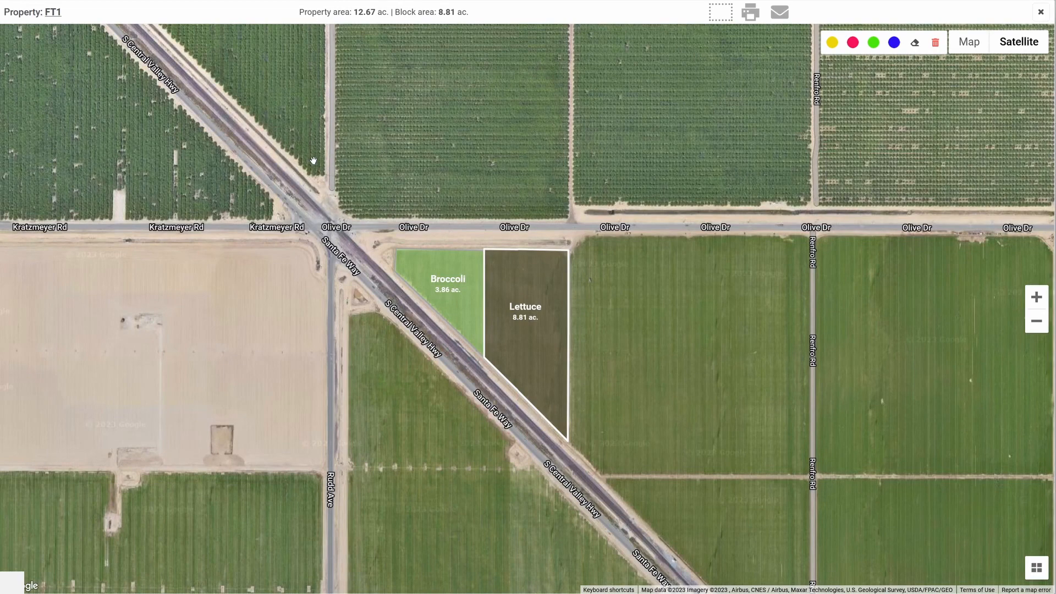
pyautogui.press('Escape')
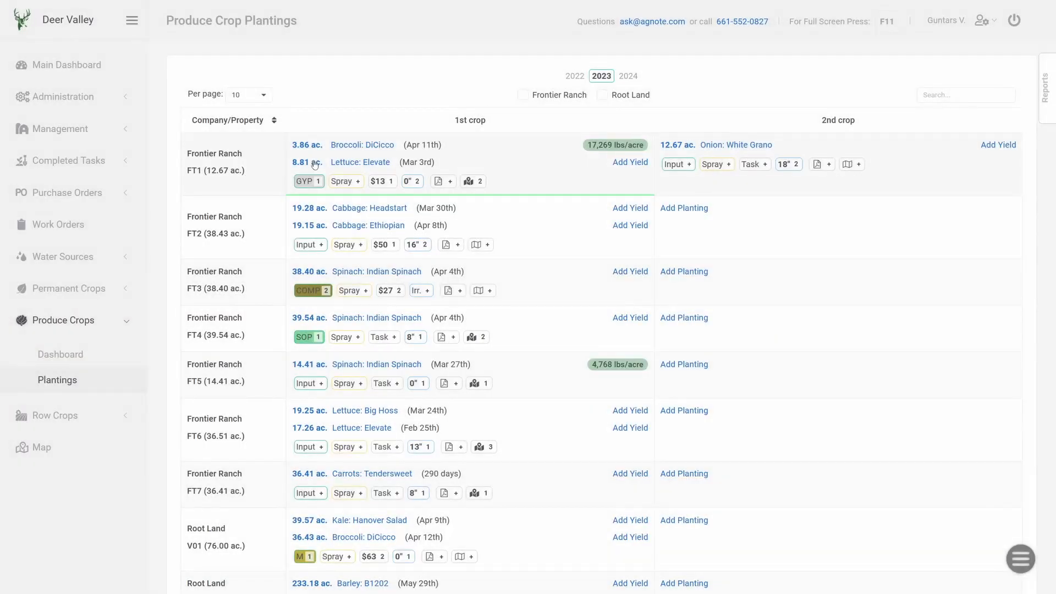
# - Switch the produce crop plantings to the 2022 season
pyautogui.click(575, 77)
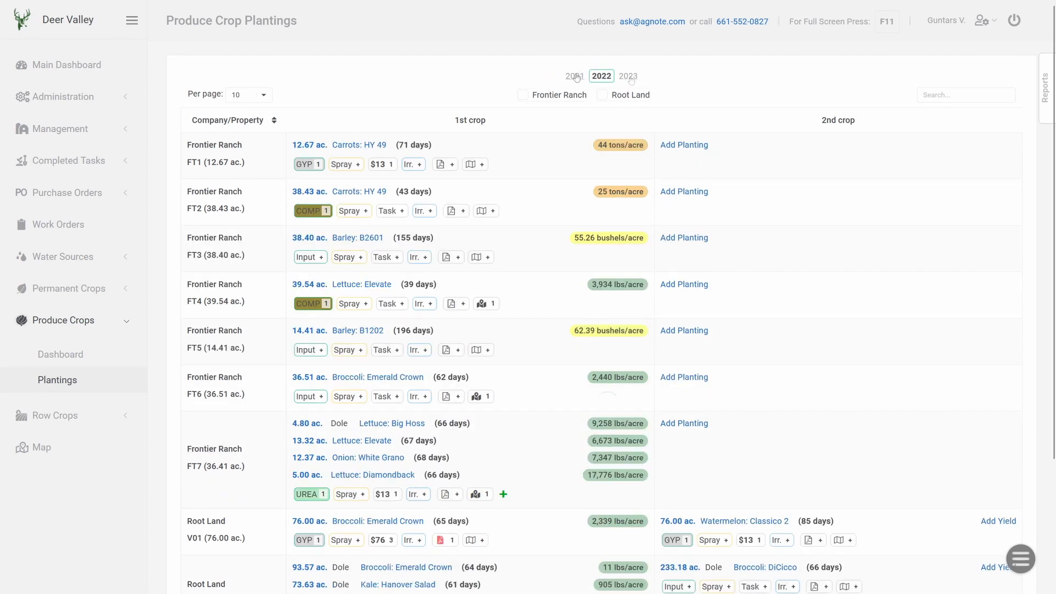
# - Open the almond permanent crop plantings and step back two seasons to 2020
pyautogui.click(69, 289)
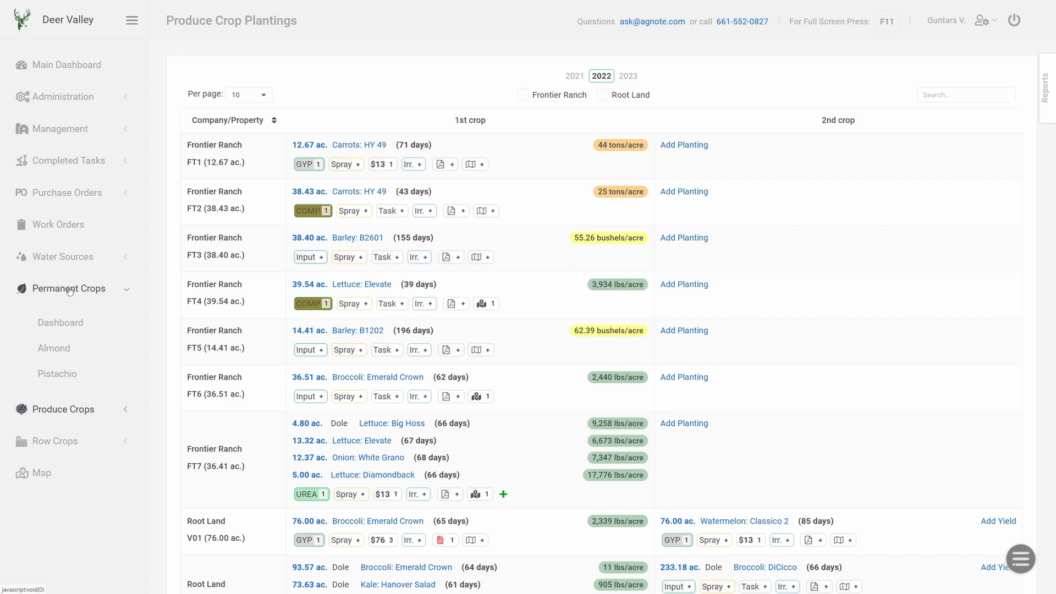
pyautogui.click(57, 352)
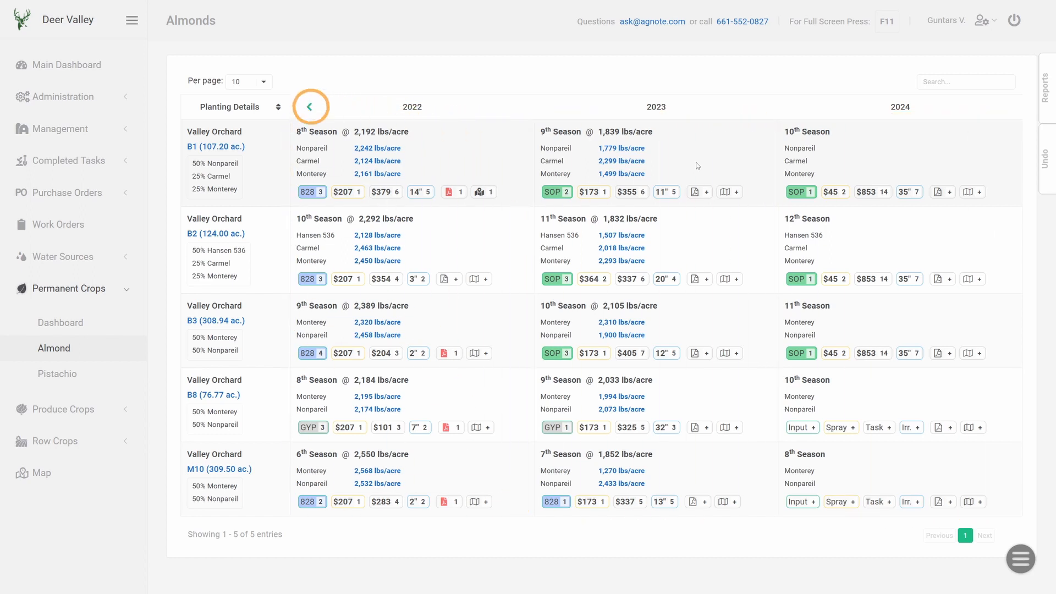
pyautogui.click(309, 107)
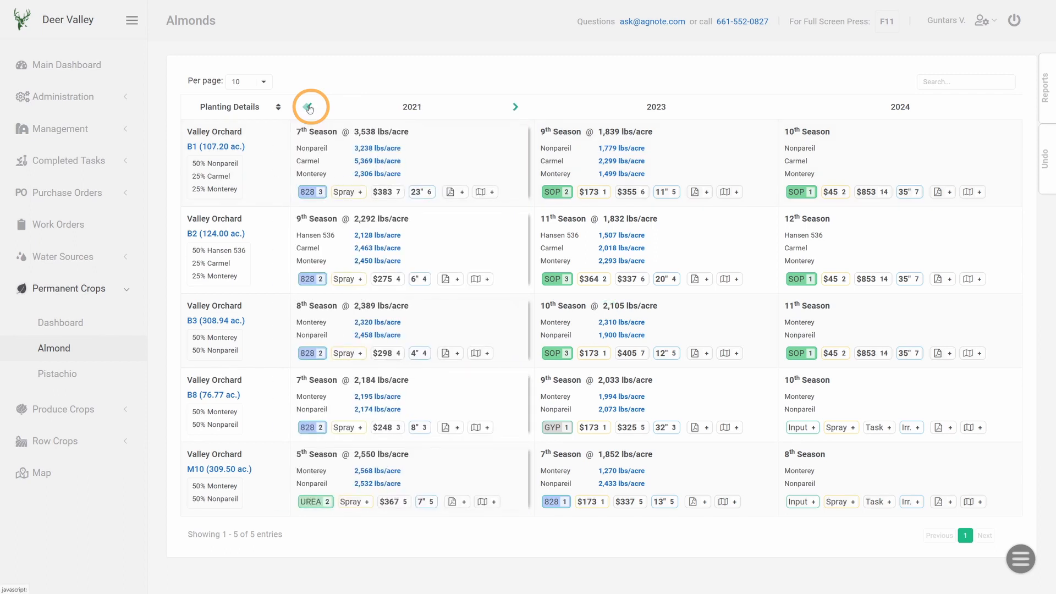
pyautogui.click(309, 107)
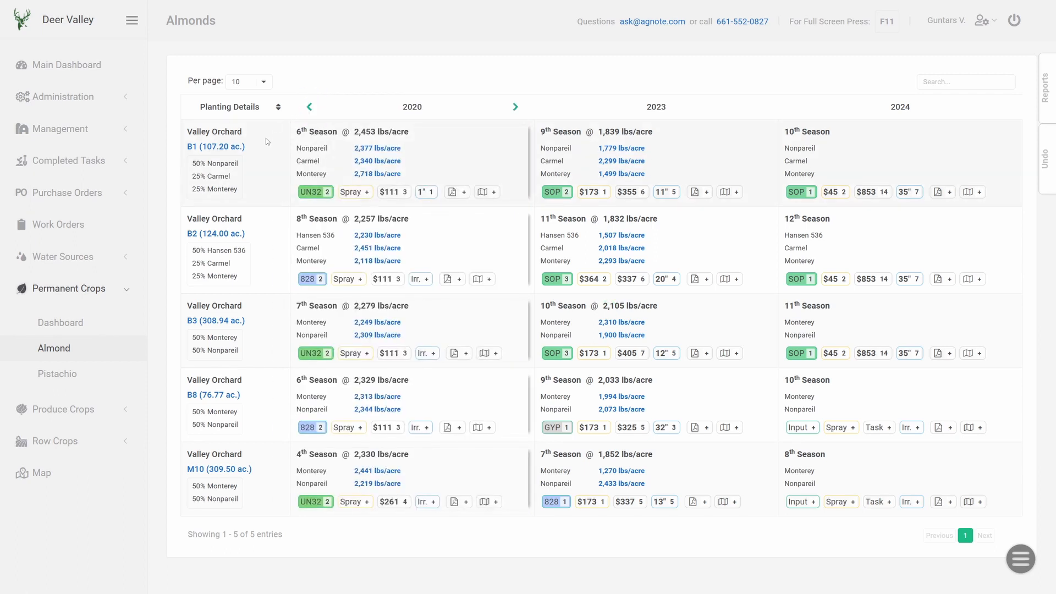
# - Open and close orchard B1's details, then open the Reports panel
pyautogui.click(223, 148)
pyautogui.press('Escape')
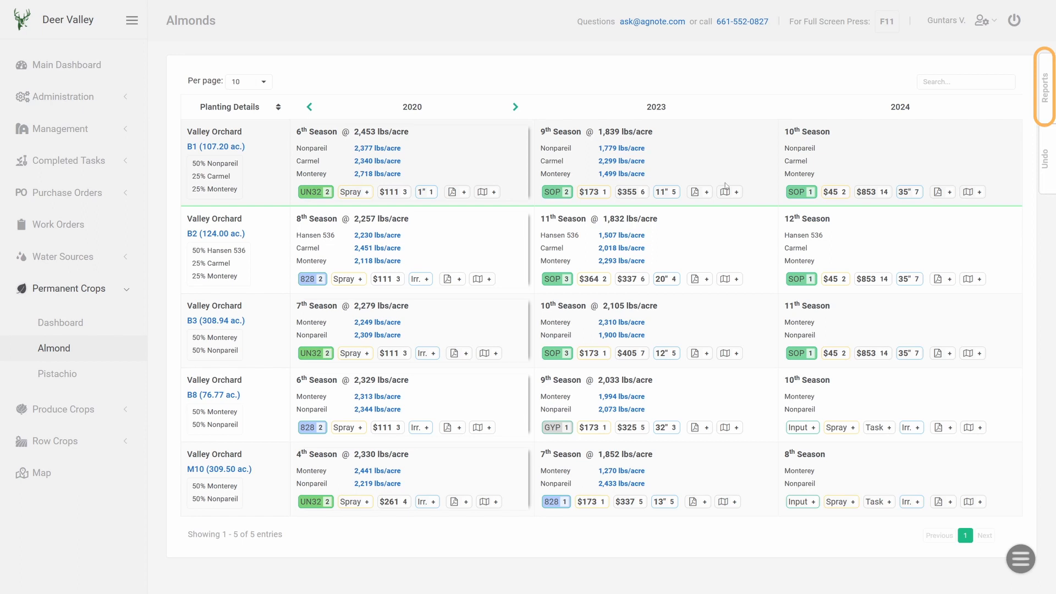
pyautogui.click(1045, 88)
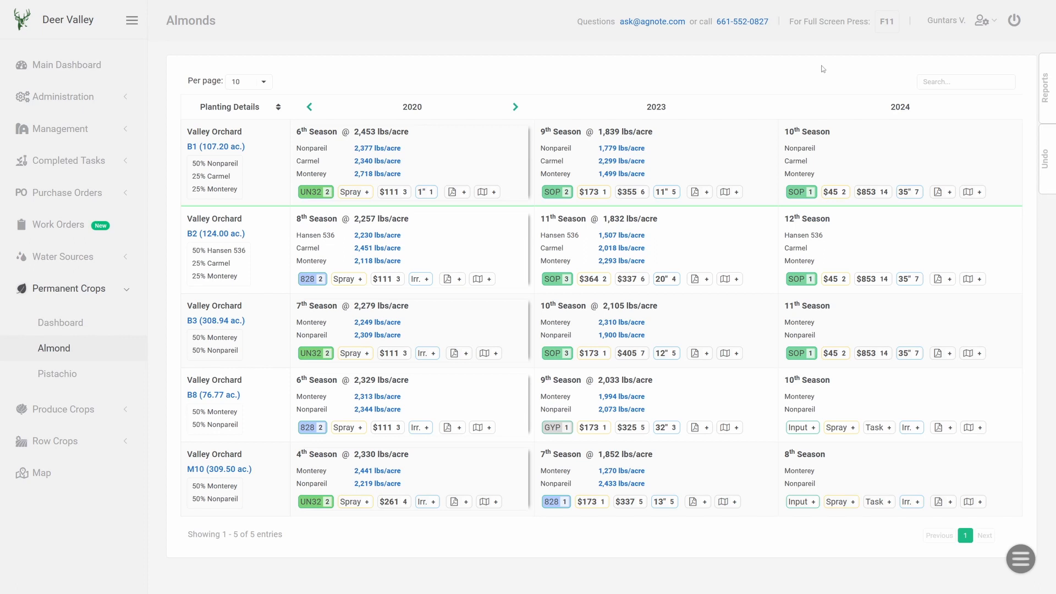
# - Open the company properties list and view field 202 on the map
pyautogui.click(76, 103)
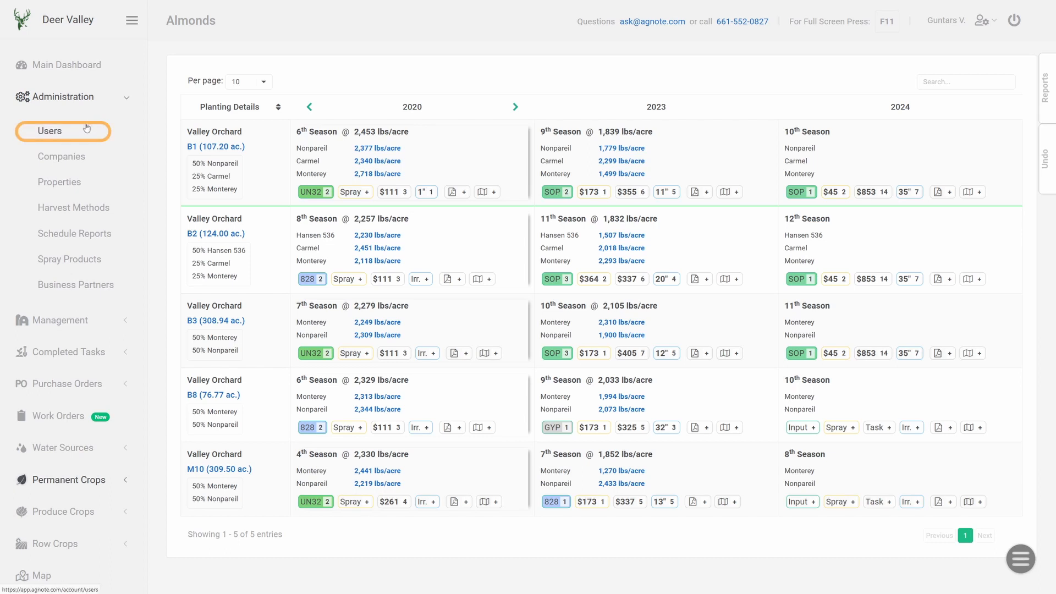
pyautogui.click(57, 184)
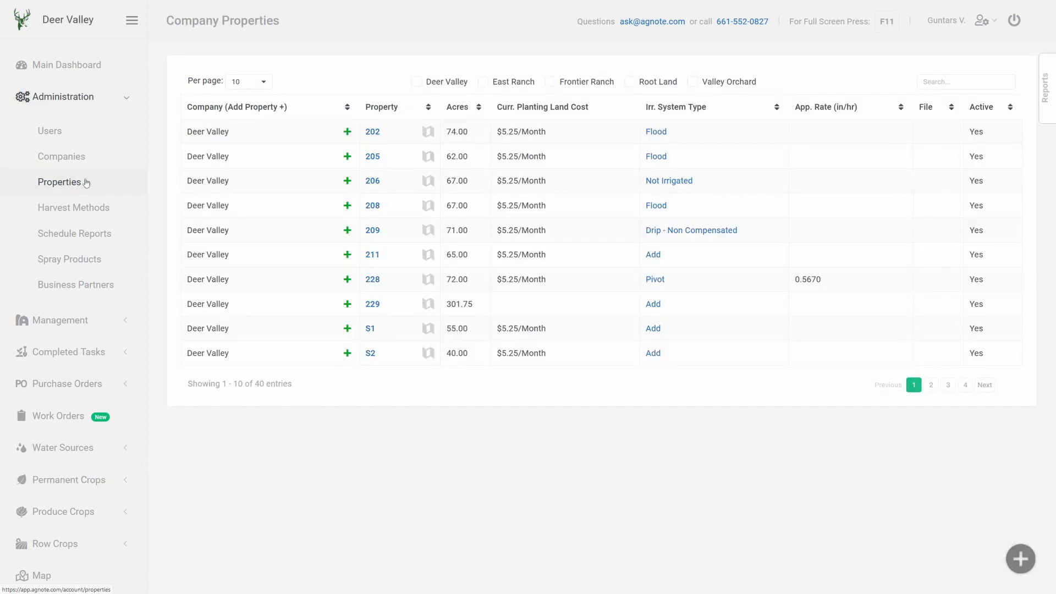
pyautogui.click(428, 131)
pyautogui.press('Escape')
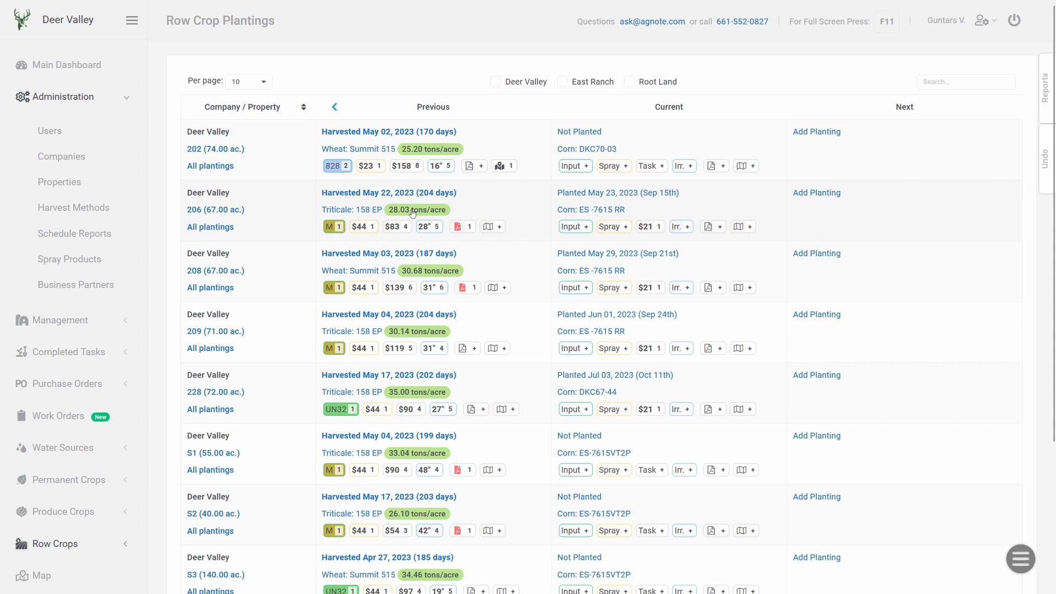
# - View the yield details of field 206's previous triticale planting
pyautogui.click(413, 212)
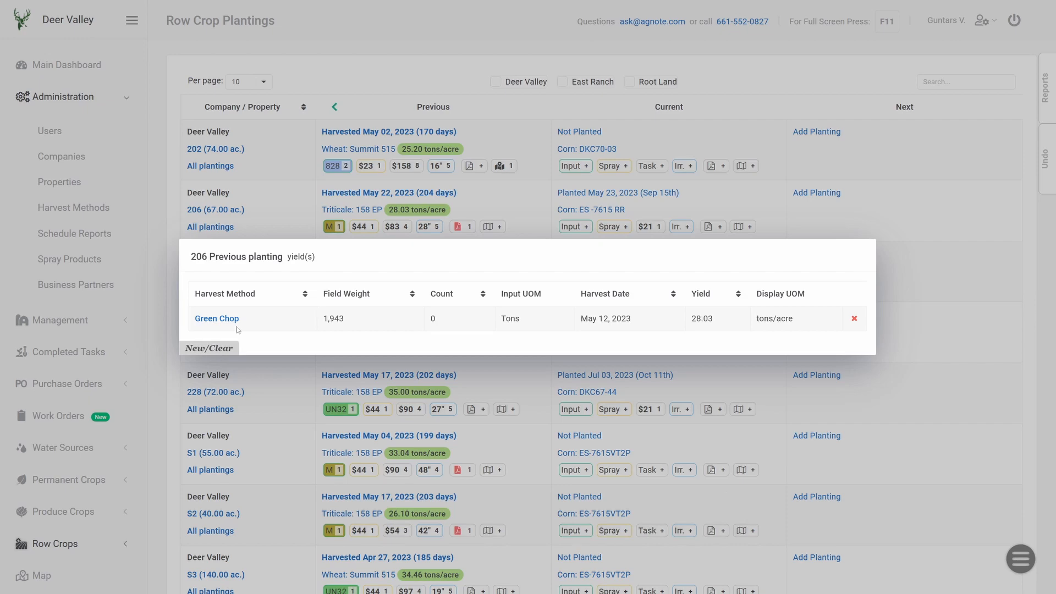
pyautogui.click(183, 231)
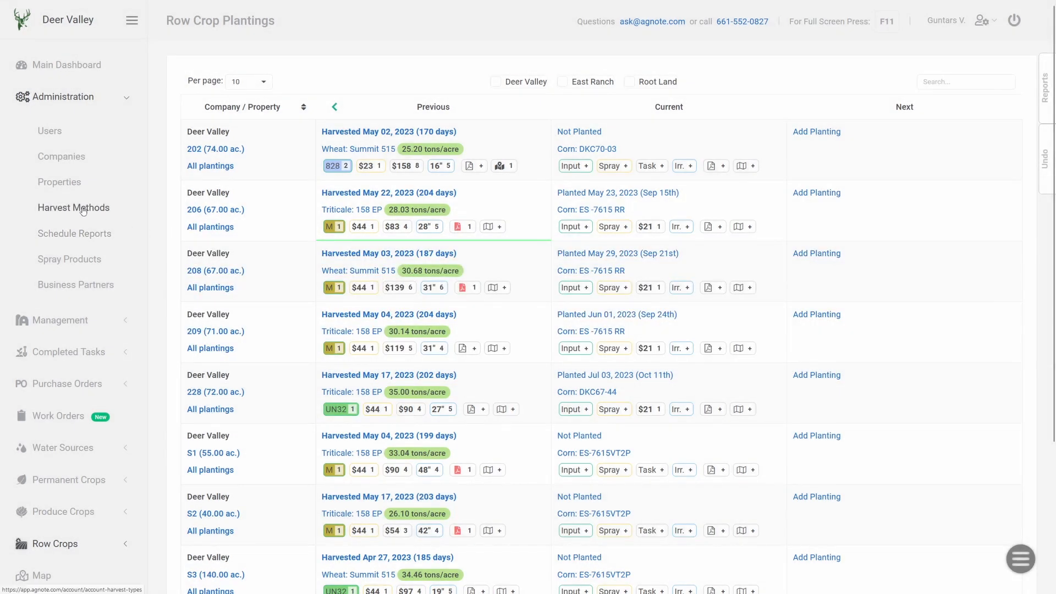
# - Browse the harvest methods, scheduled reports, spray products and business partners lists
pyautogui.click(83, 211)
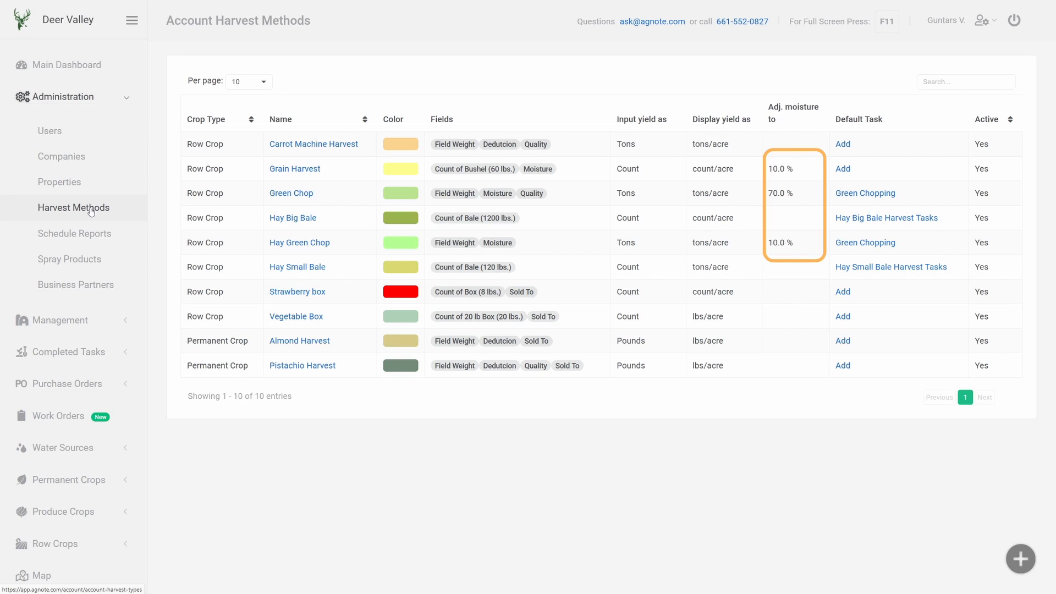
pyautogui.click(70, 233)
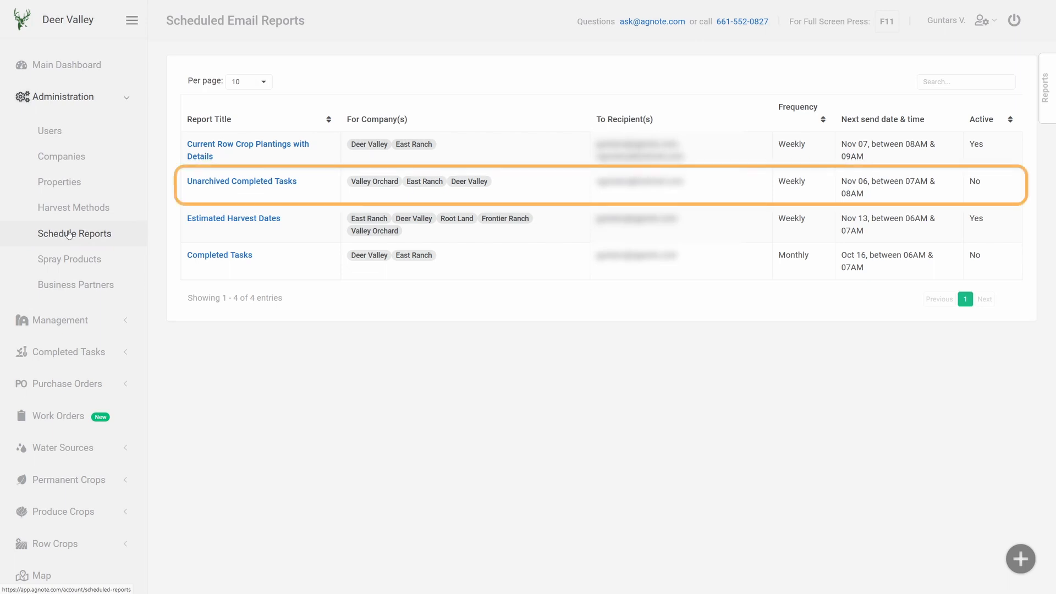
pyautogui.click(68, 261)
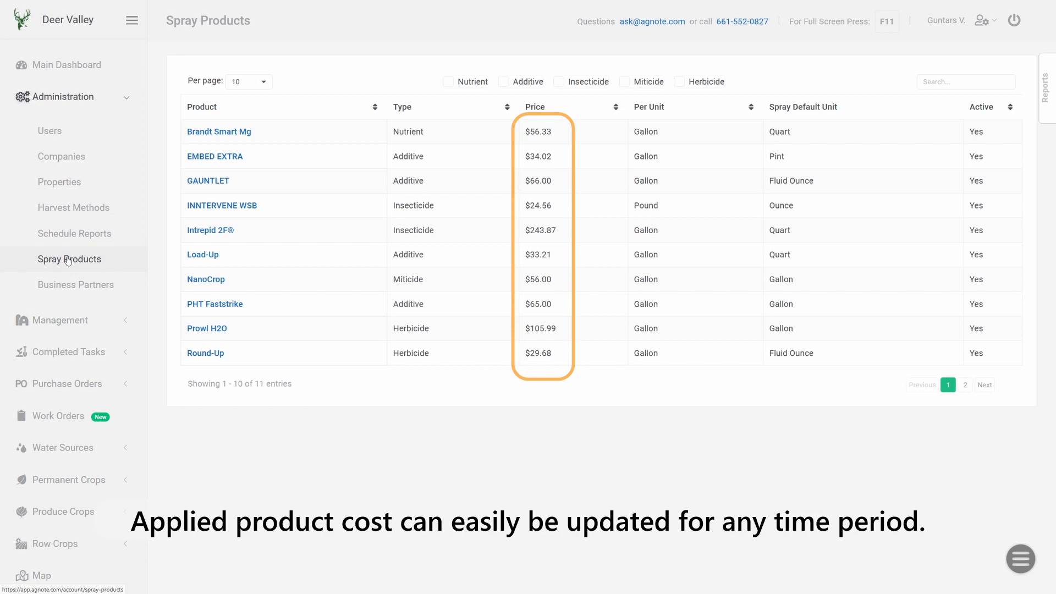
pyautogui.click(100, 287)
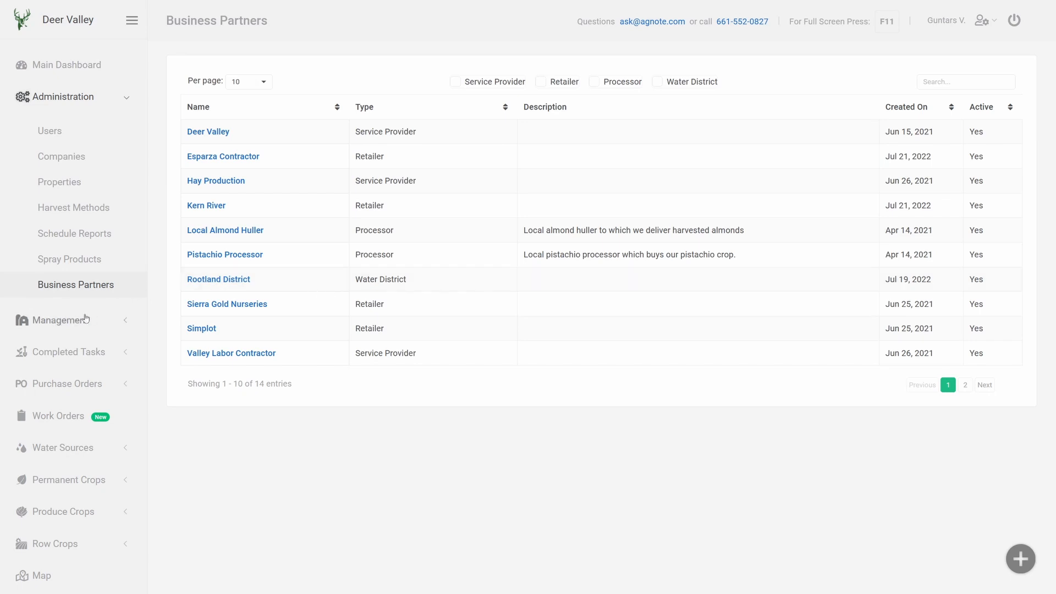
# - Review the crops and varieties list and crop plans, and open the Mature Almonds Plan PDF
pyautogui.click(66, 320)
pyautogui.click(59, 165)
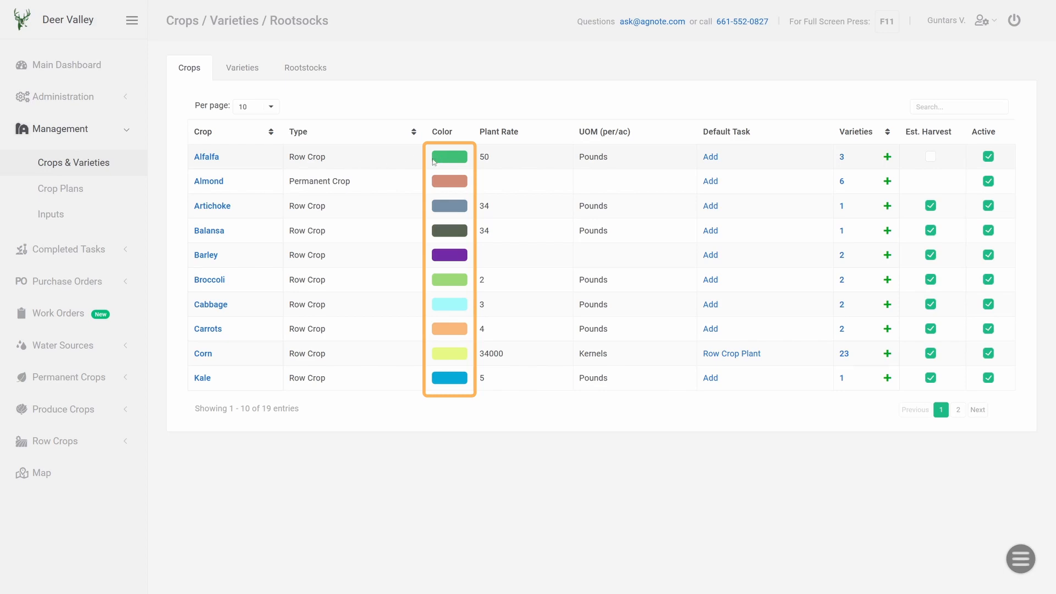
pyautogui.click(70, 189)
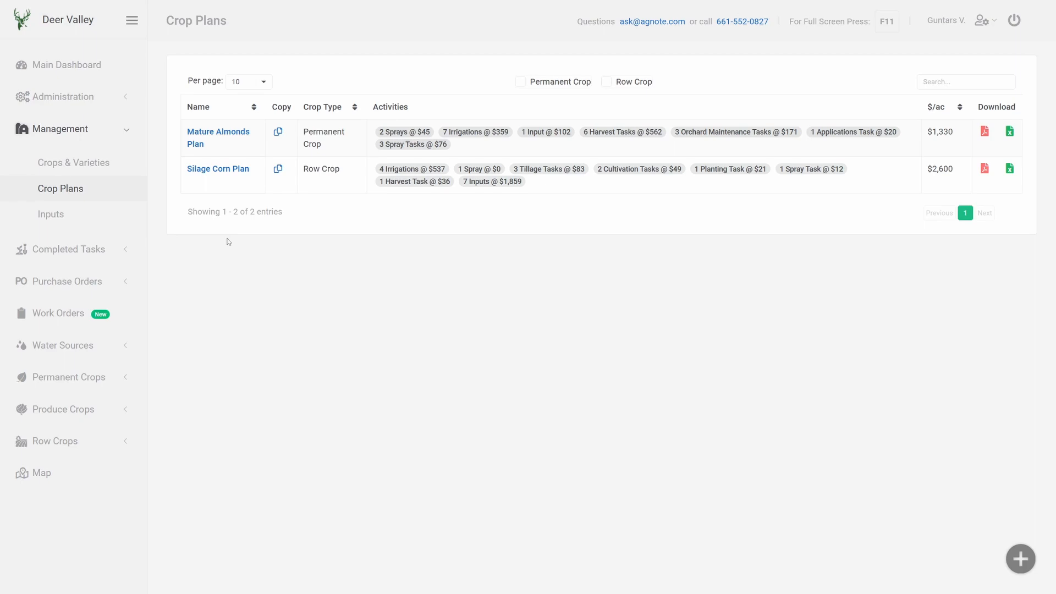
pyautogui.click(984, 132)
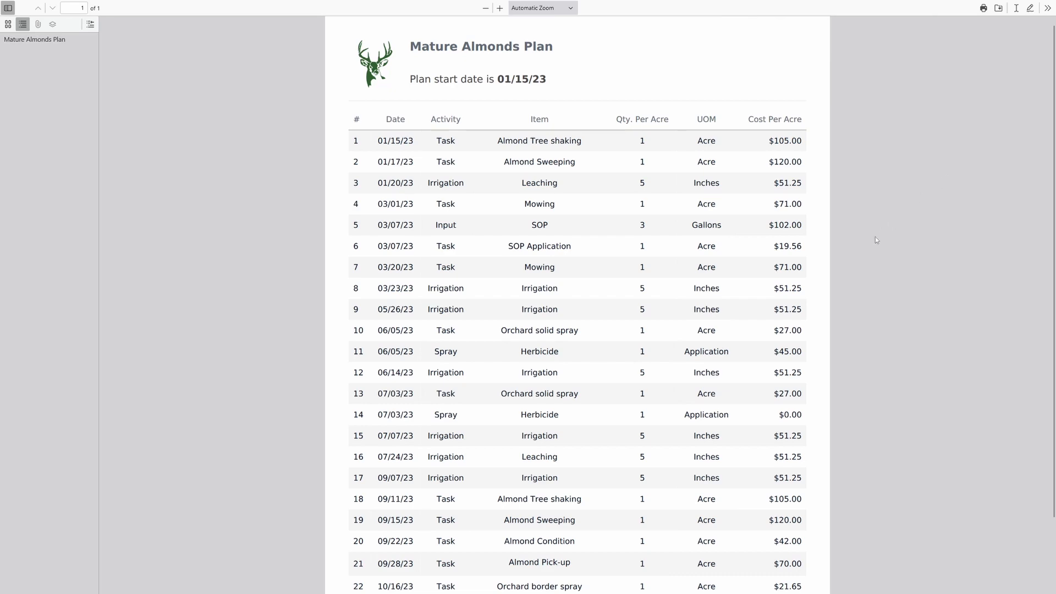
pyautogui.scroll(-3, 795, 215)
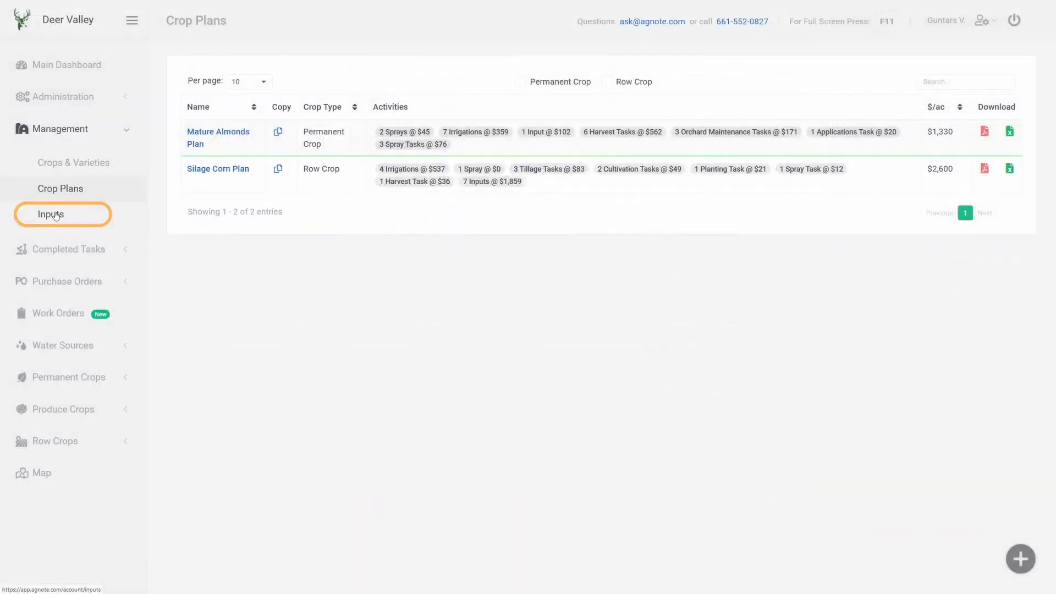
# - View the crop inputs list, then field 202's previous-planting completed tasks in row crop plantings
pyautogui.click(51, 214)
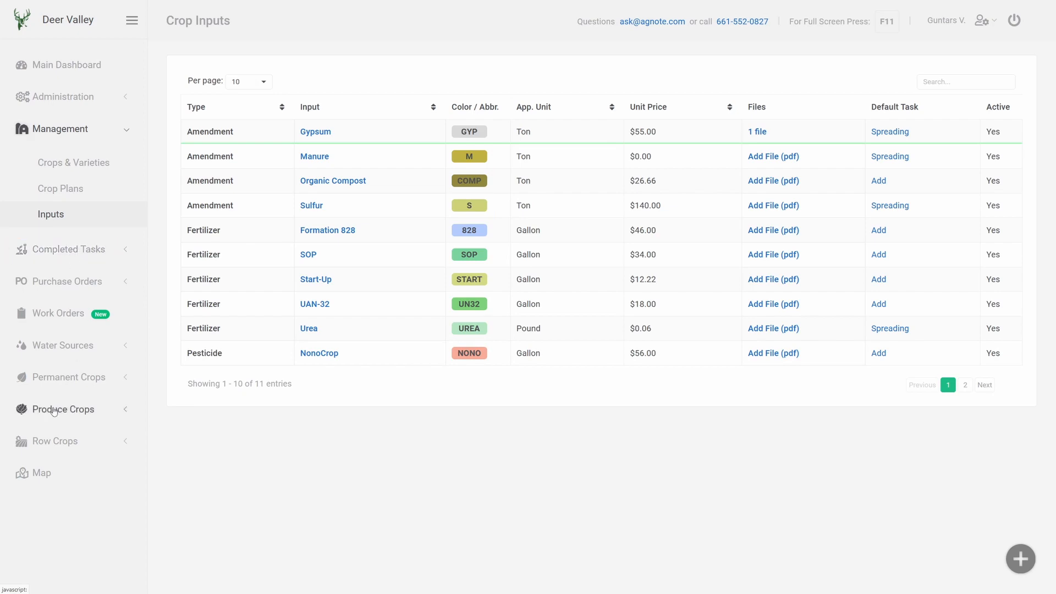
pyautogui.click(49, 445)
pyautogui.click(51, 440)
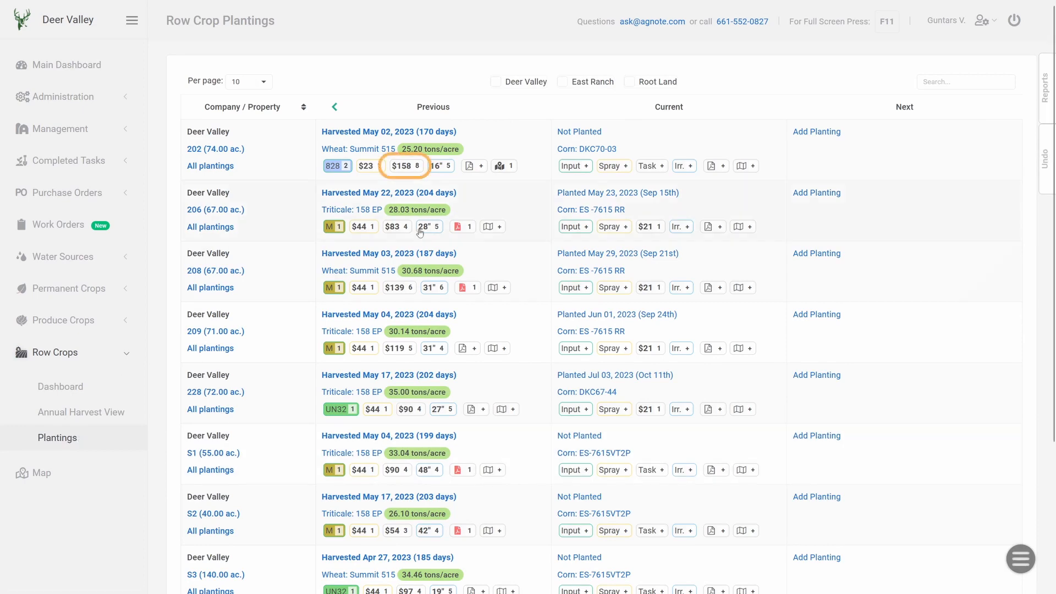
pyautogui.click(407, 167)
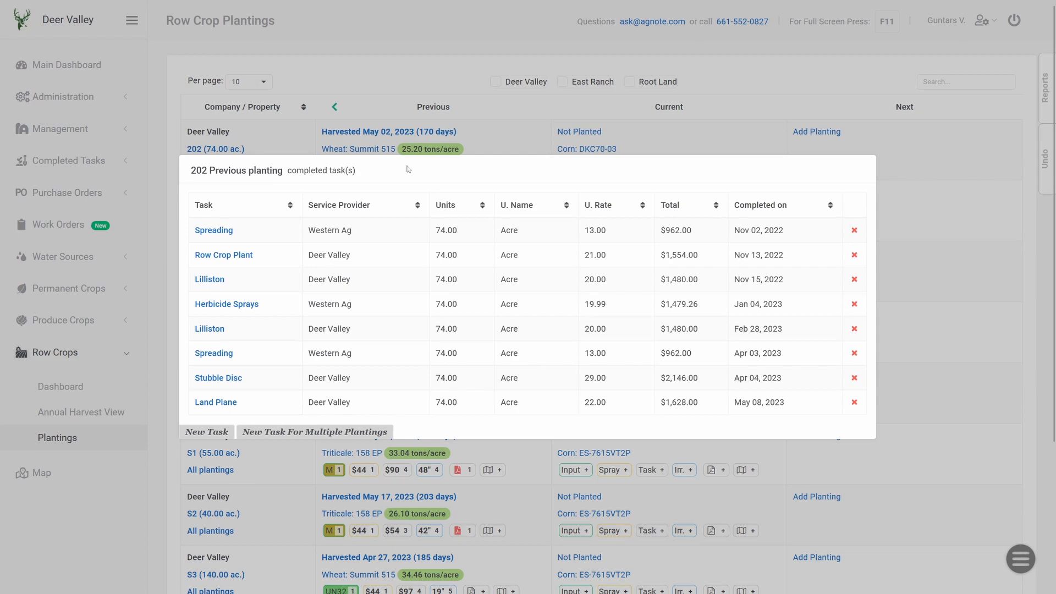
# - Open the permanent crop completed tasks view
pyautogui.click(86, 162)
pyautogui.click(83, 162)
pyautogui.click(56, 197)
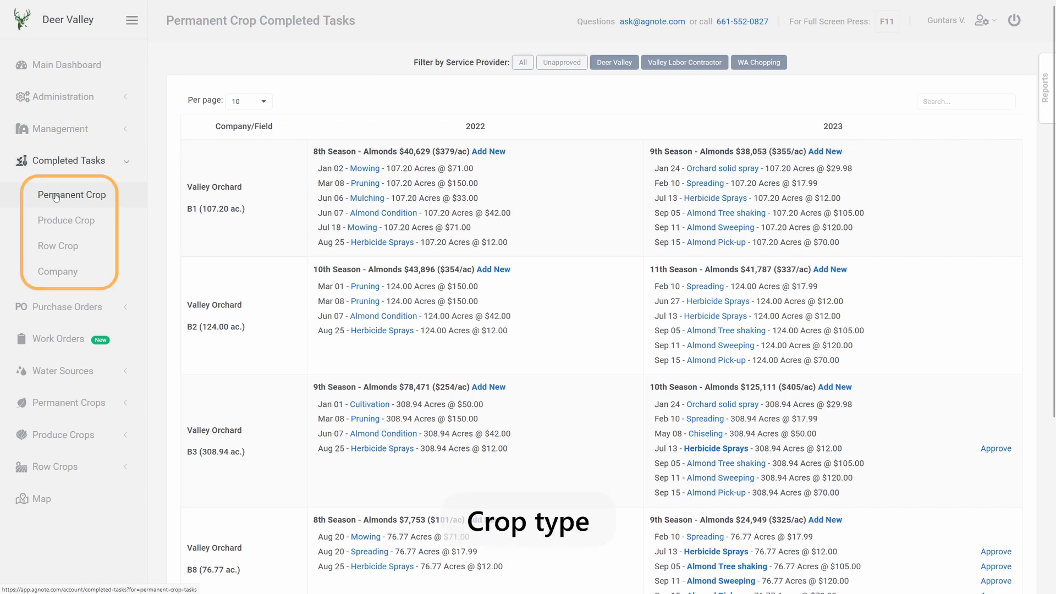
# - Open the purchase orders list and view purchase order AN114 as a PDF
pyautogui.click(77, 306)
pyautogui.click(48, 231)
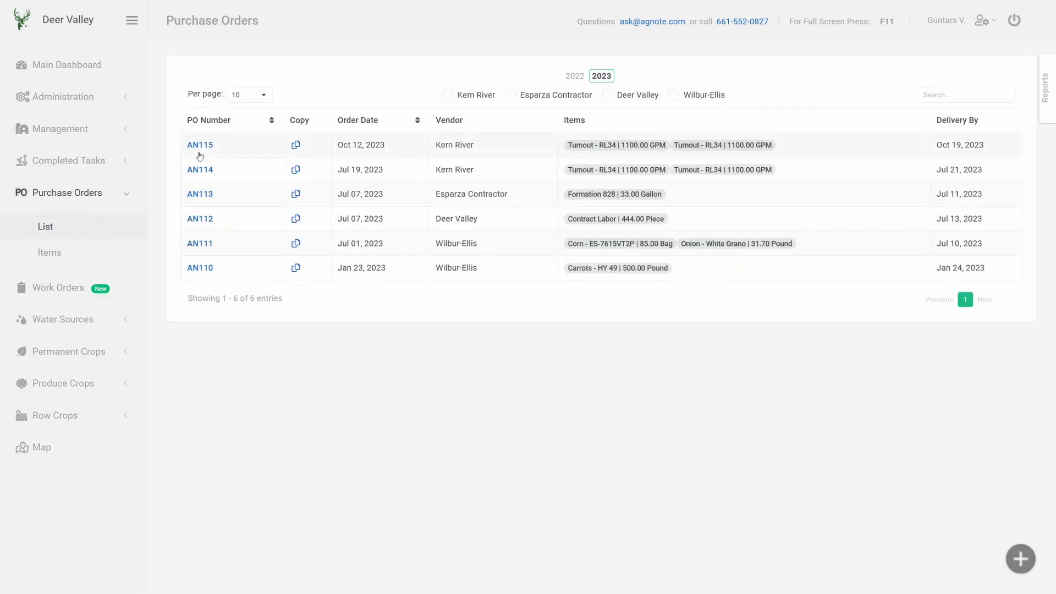
pyautogui.click(201, 170)
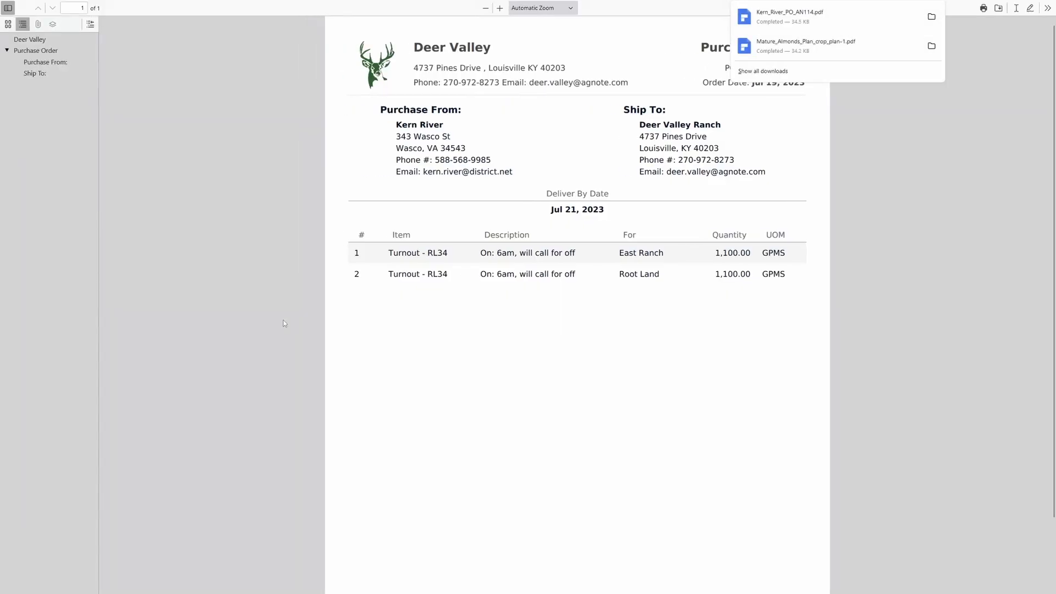
pyautogui.click(284, 320)
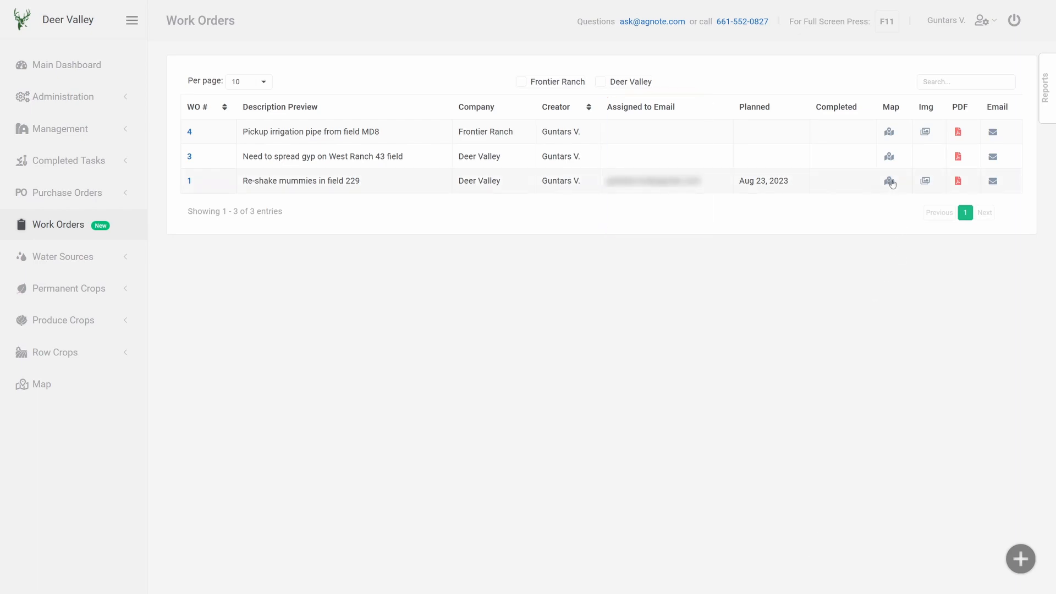
# - Review work order 1's location map, photos, PDF and email option
pyautogui.click(890, 180)
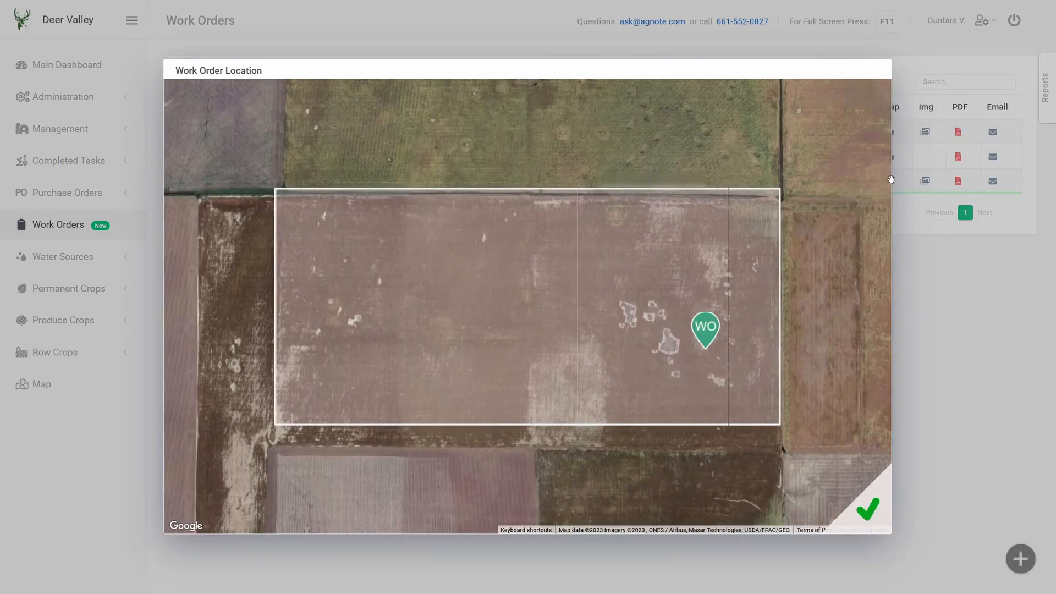
pyautogui.click(892, 180)
pyautogui.click(925, 182)
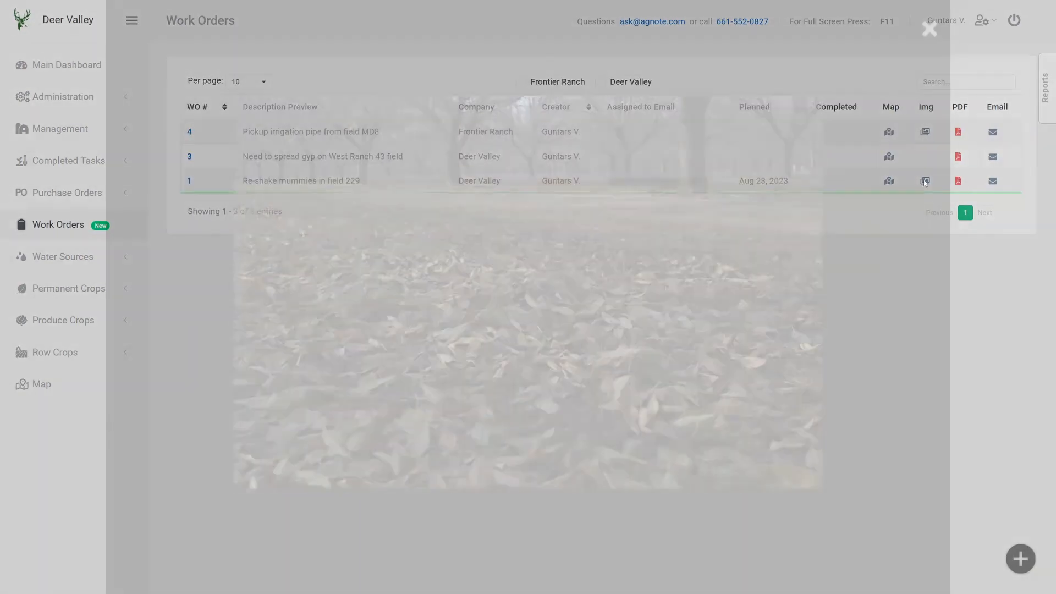
pyautogui.click(775, 231)
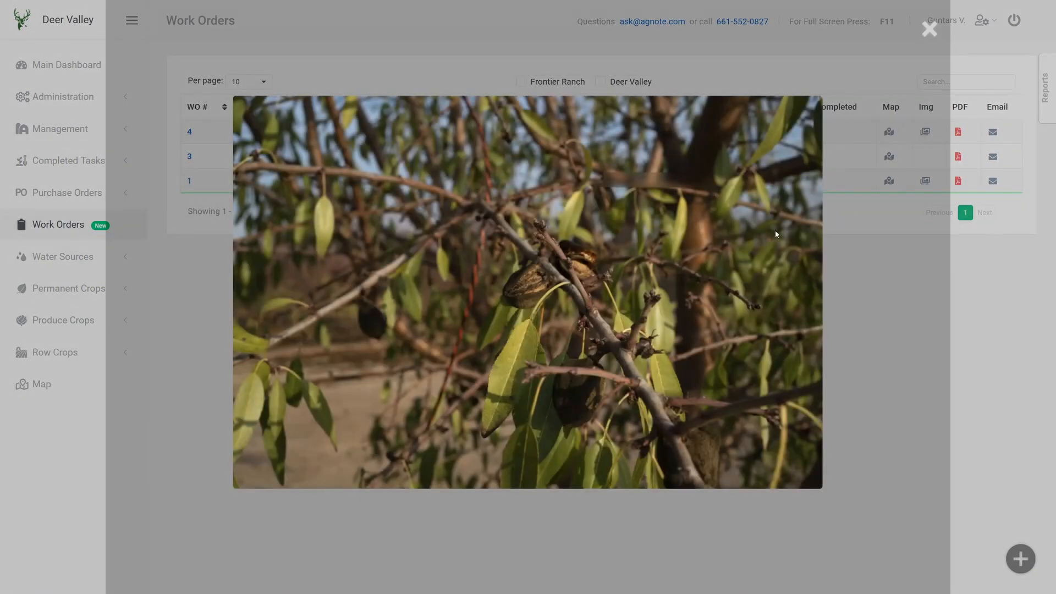
pyautogui.click(776, 231)
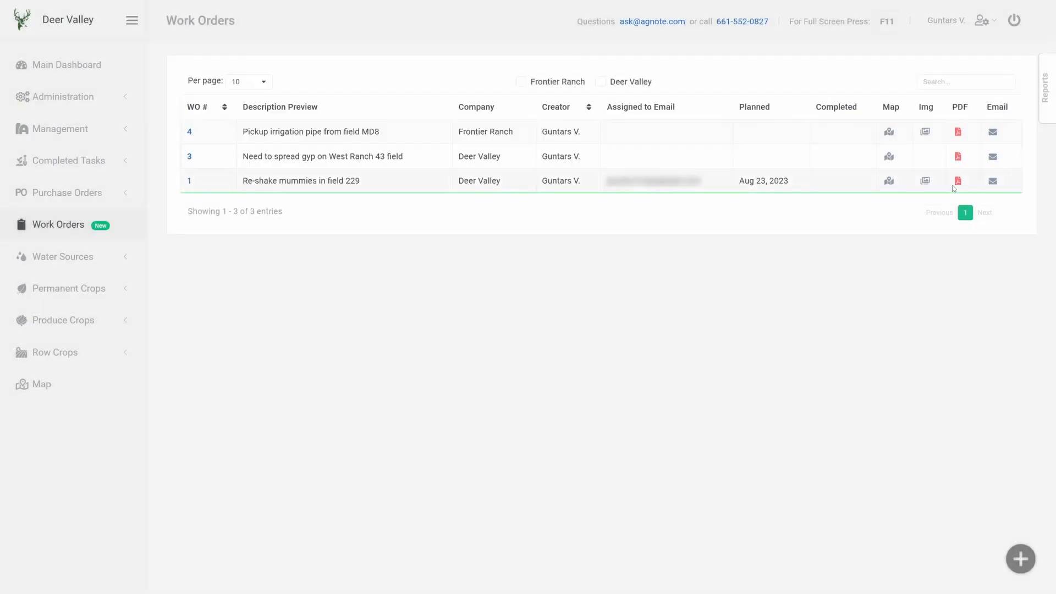
pyautogui.click(954, 185)
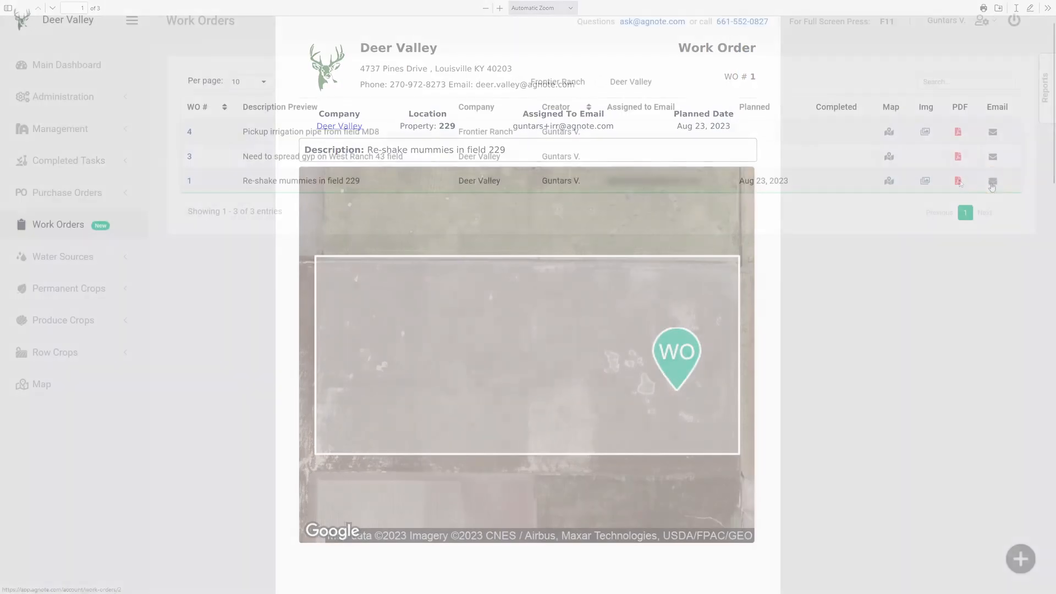
pyautogui.click(993, 183)
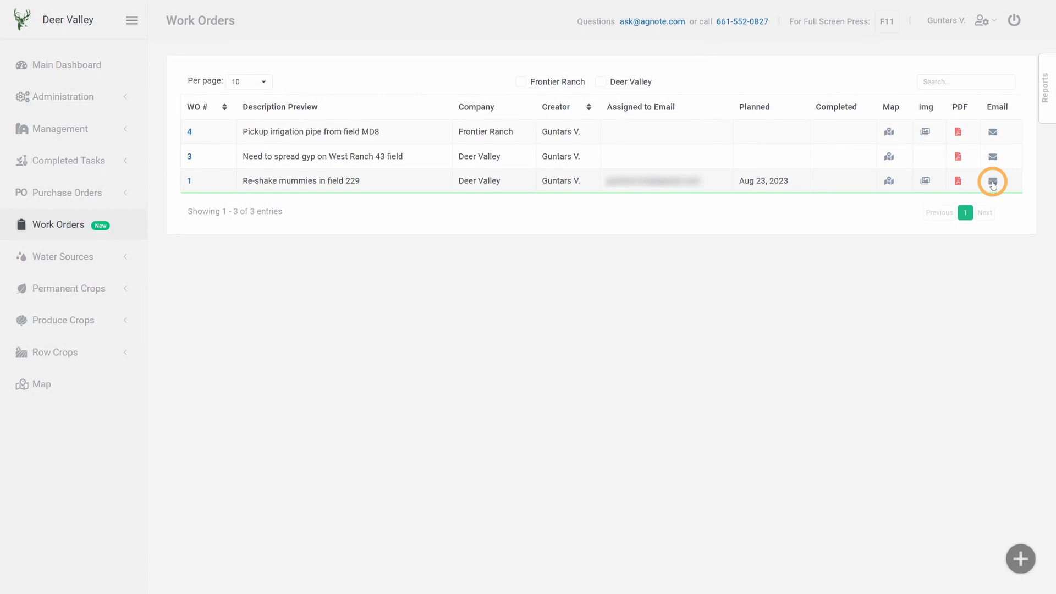
# - Open the water sources list and its map, and pan around the well locations
pyautogui.click(63, 256)
pyautogui.click(49, 295)
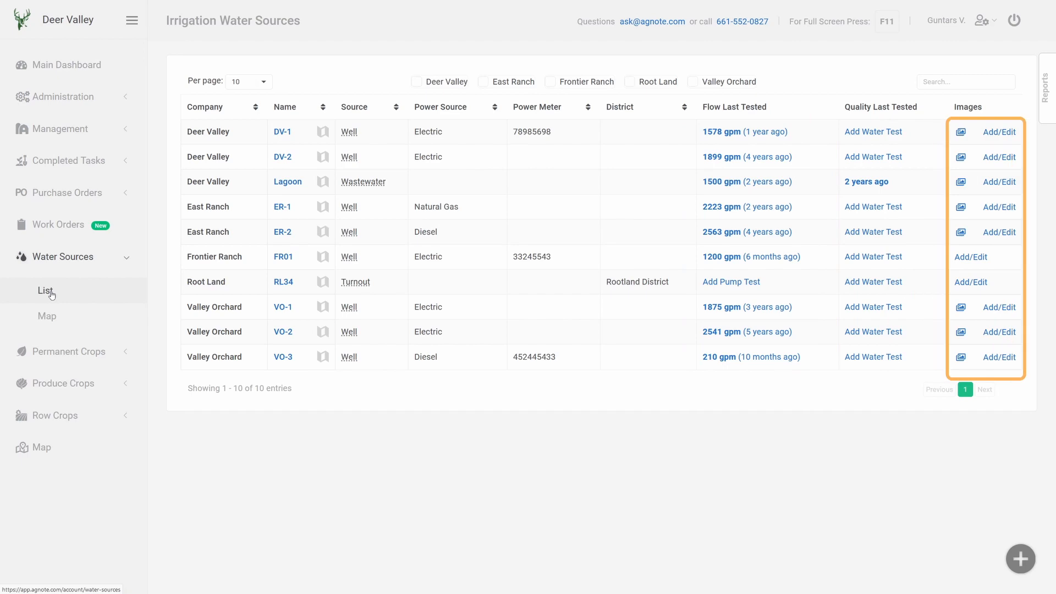
pyautogui.click(48, 317)
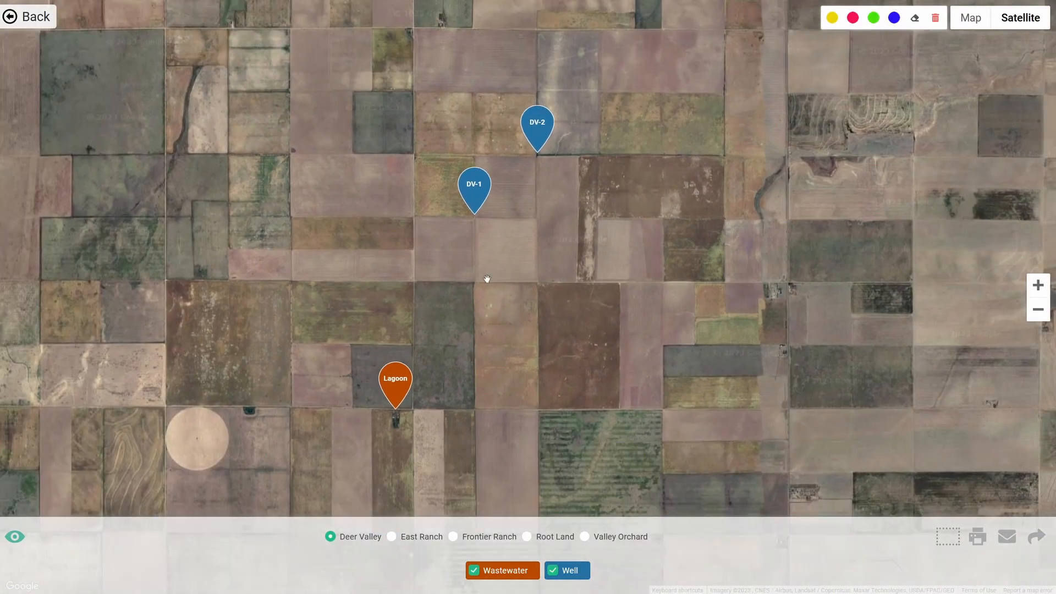
pyautogui.moveTo(486, 279); pyautogui.dragTo(594, 297)
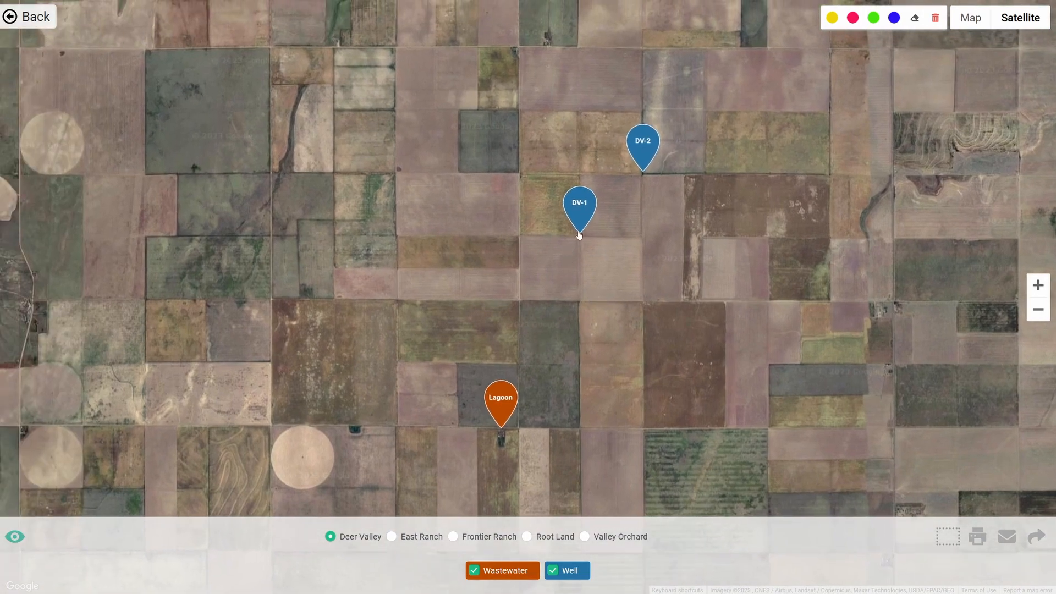
pyautogui.click(581, 212)
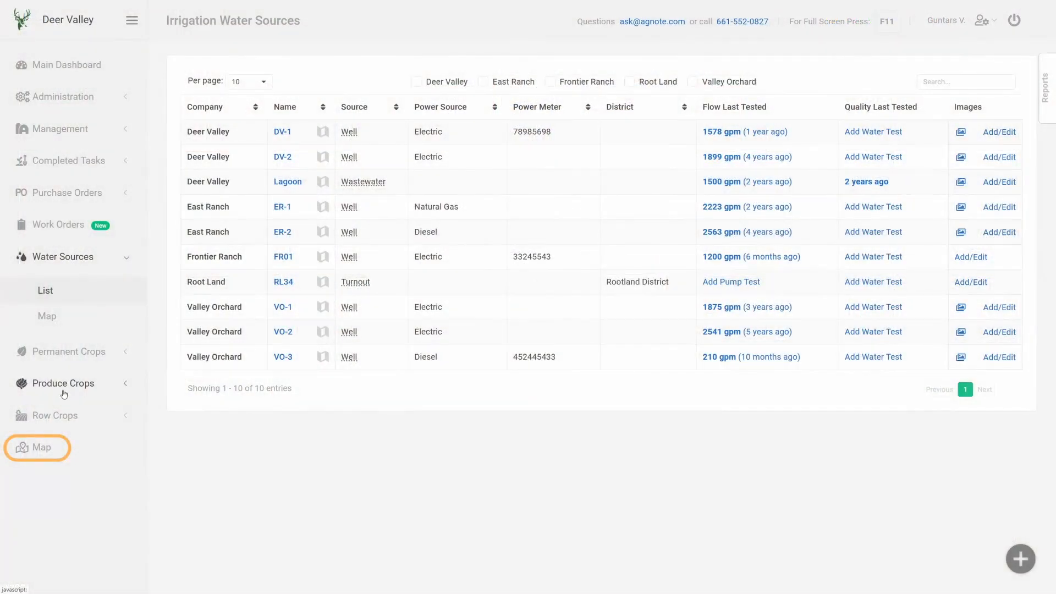
# - Open the farm map and switch between the previous, current and next planting views
pyautogui.click(37, 447)
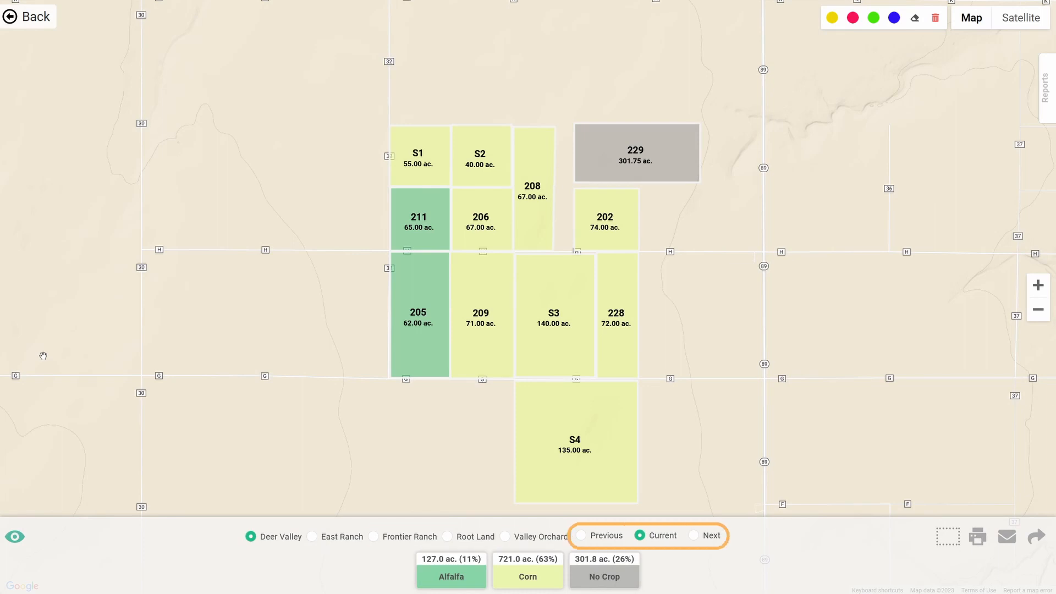
pyautogui.click(581, 536)
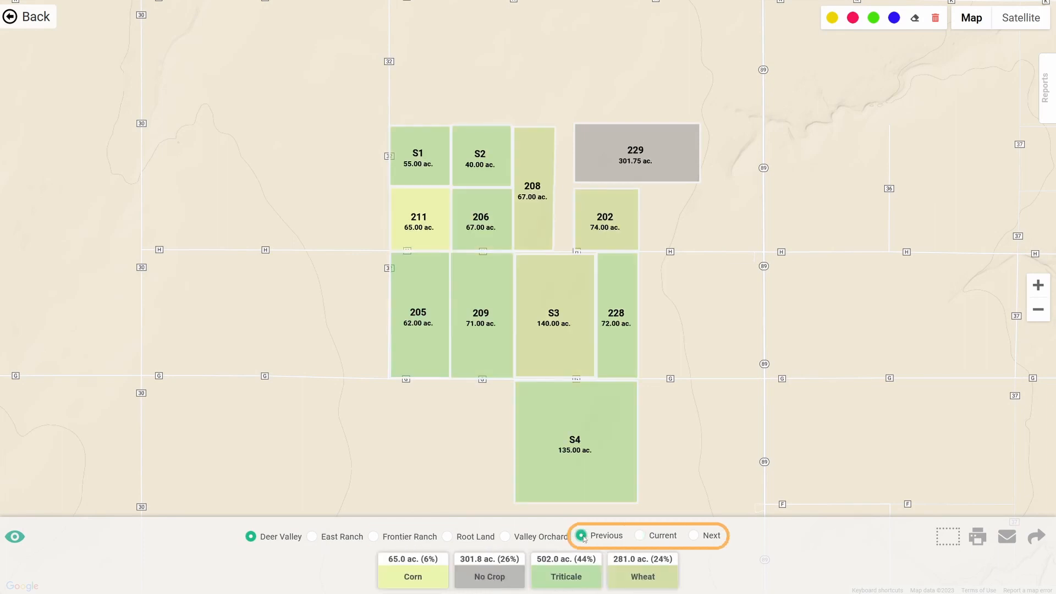
pyautogui.click(694, 535)
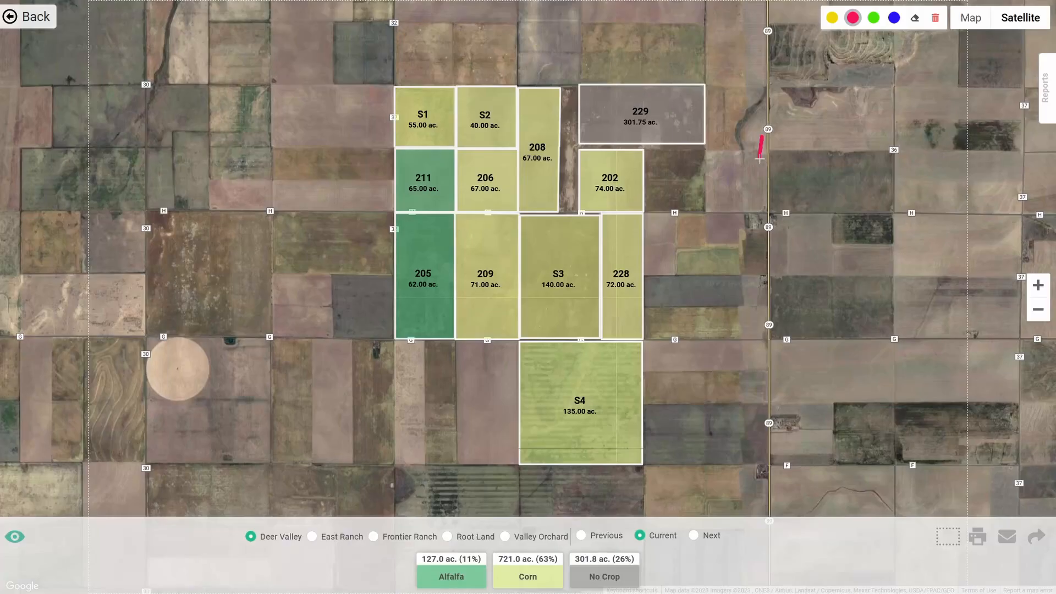
# - Draw a red line on the satellite map toward field 202 with the red marker
pyautogui.moveTo(762, 140)
pyautogui.mouseDown()
pyautogui.moveTo(688, 207)
pyautogui.moveTo(636, 210)
pyautogui.mouseUp()
pyautogui.moveTo(636, 198); pyautogui.dragTo(626, 209)
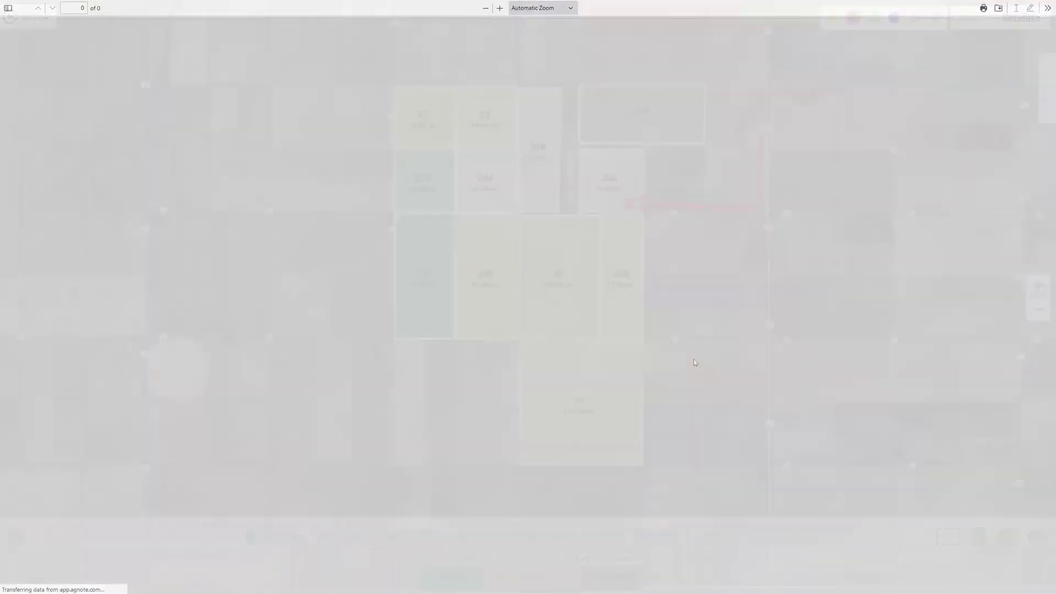